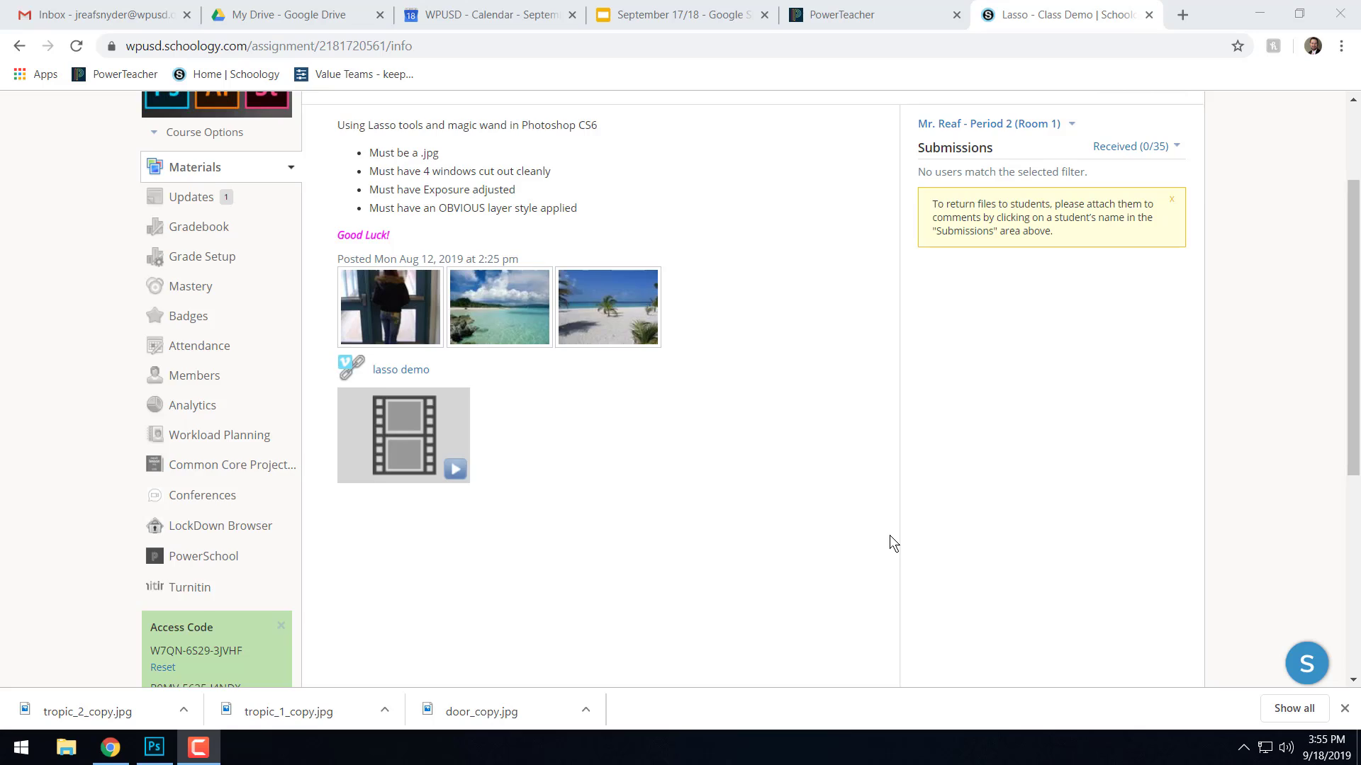
Open the door photo at full size in Schoology.
scroll(890, 536, "up", 3)
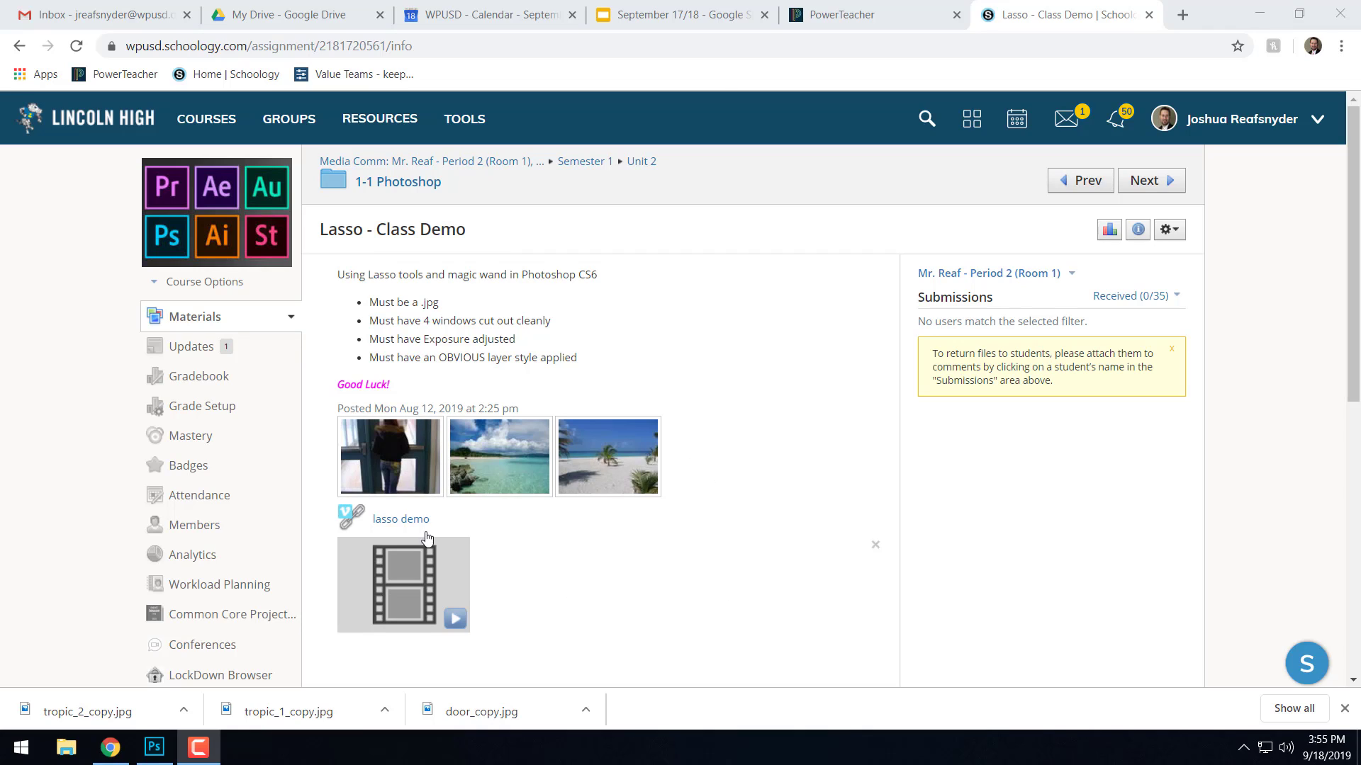
left_click(393, 467)
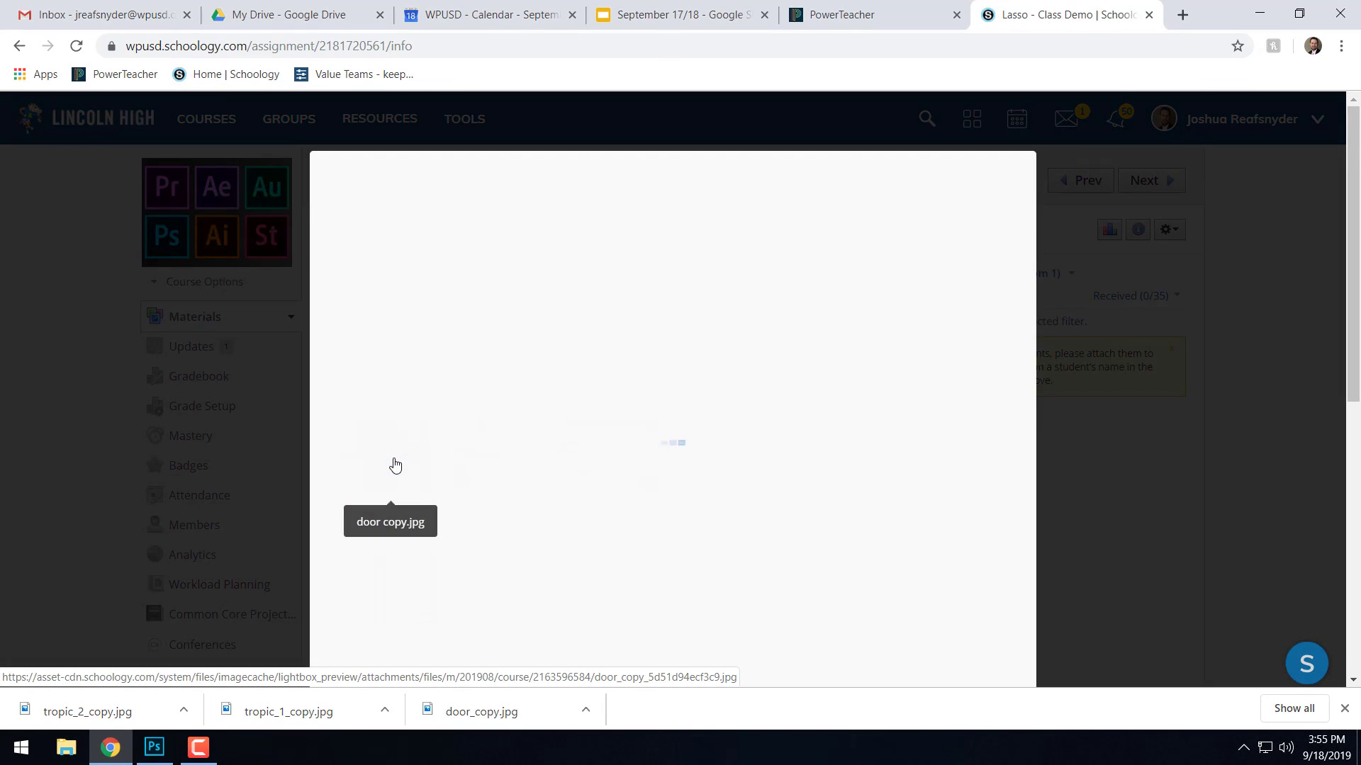
scroll(609, 461, "down", 3)
scroll(611, 456, "down", 4)
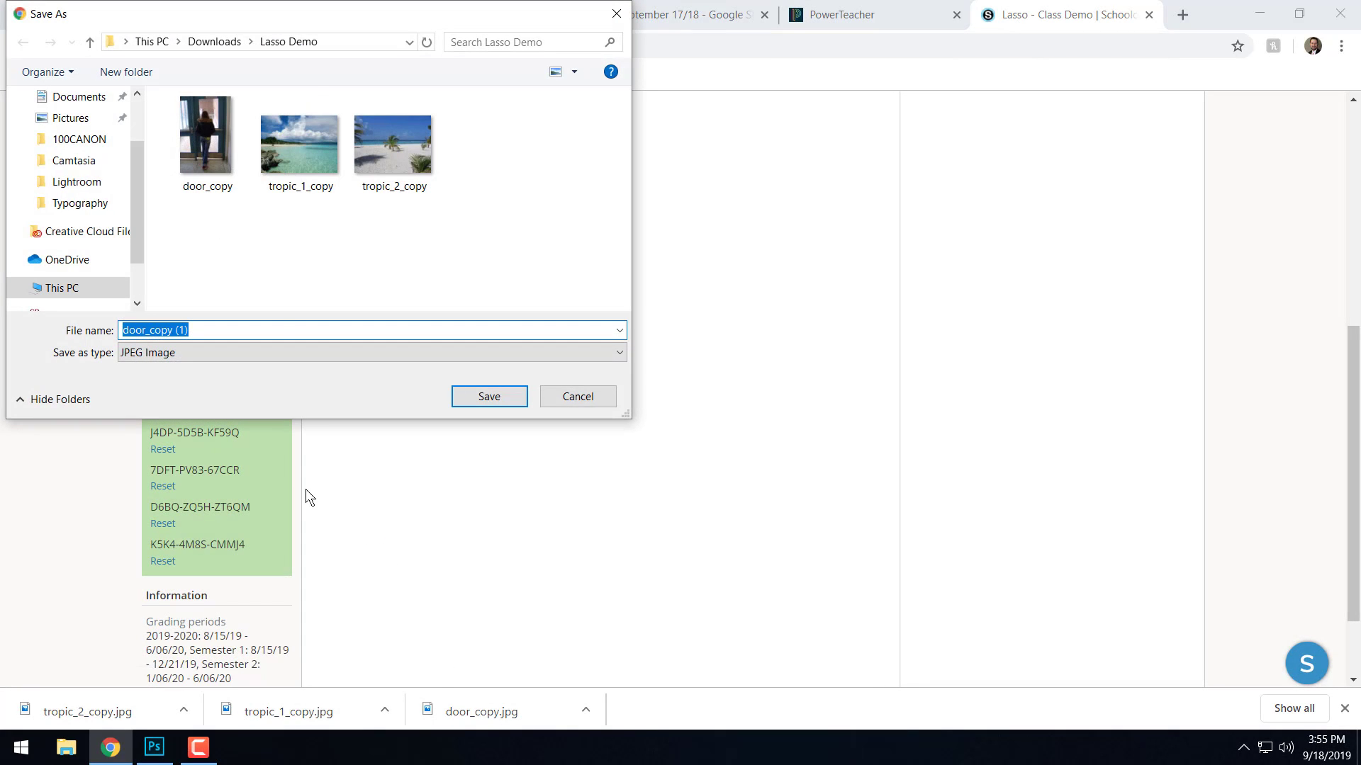
Save the door photo into Downloads > Lasso Demo as door_copy (1).jpg.
left_click(214, 41)
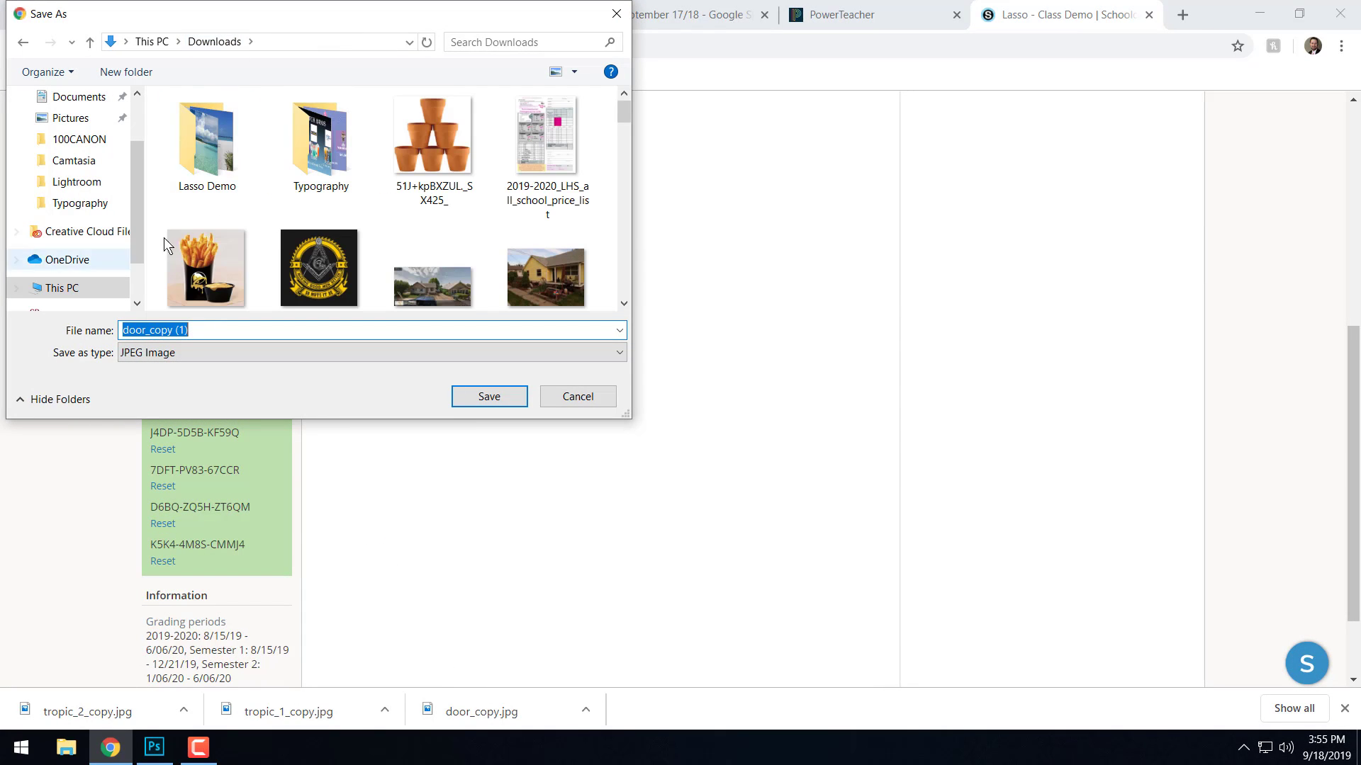
double_click(207, 166)
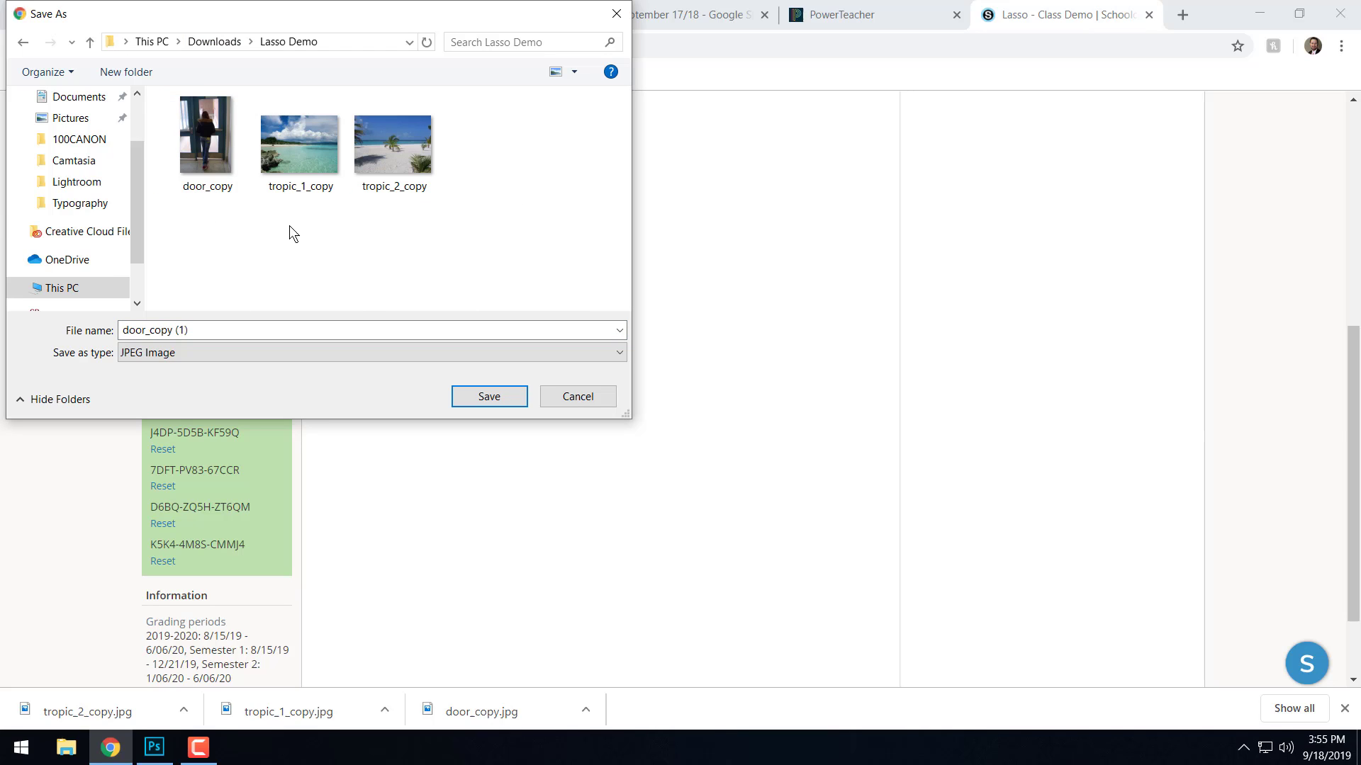
left_click(220, 40)
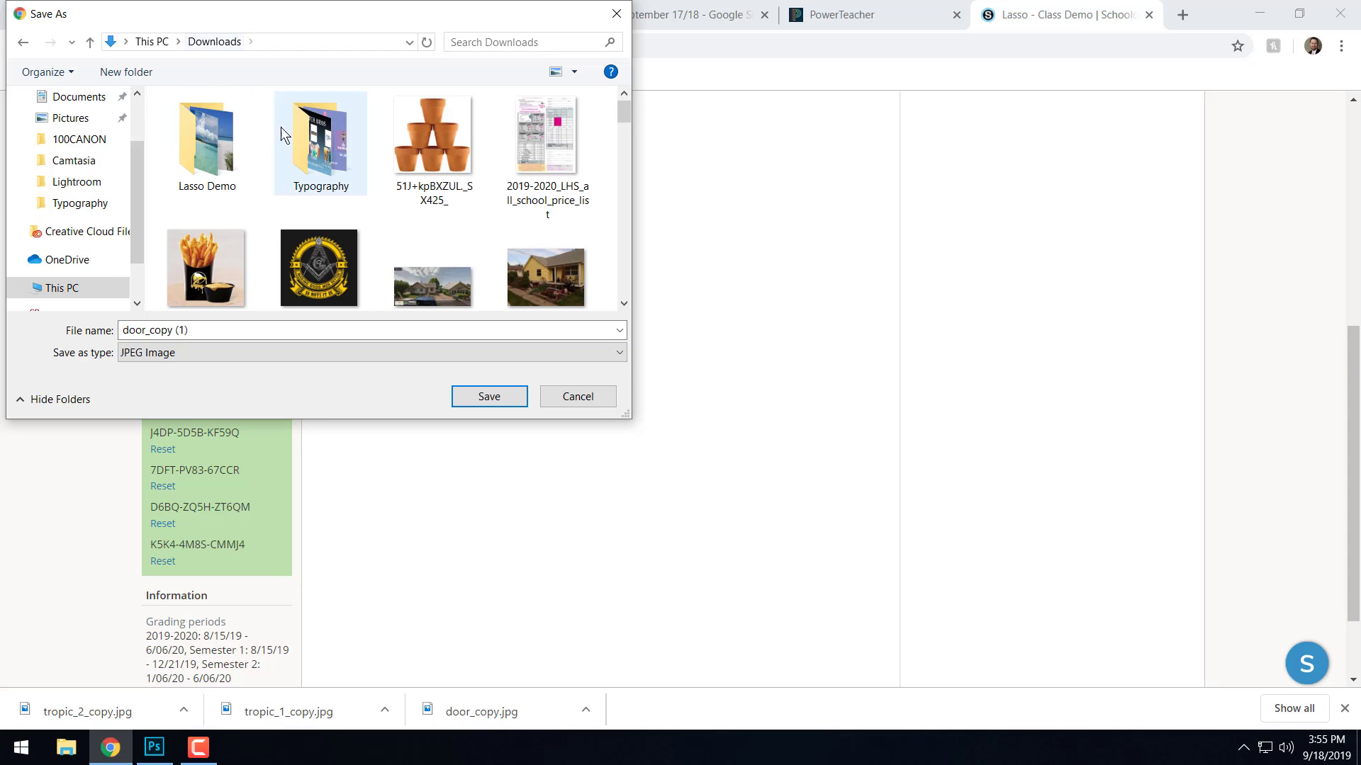
right_click(260, 164)
mouse_move(377, 351)
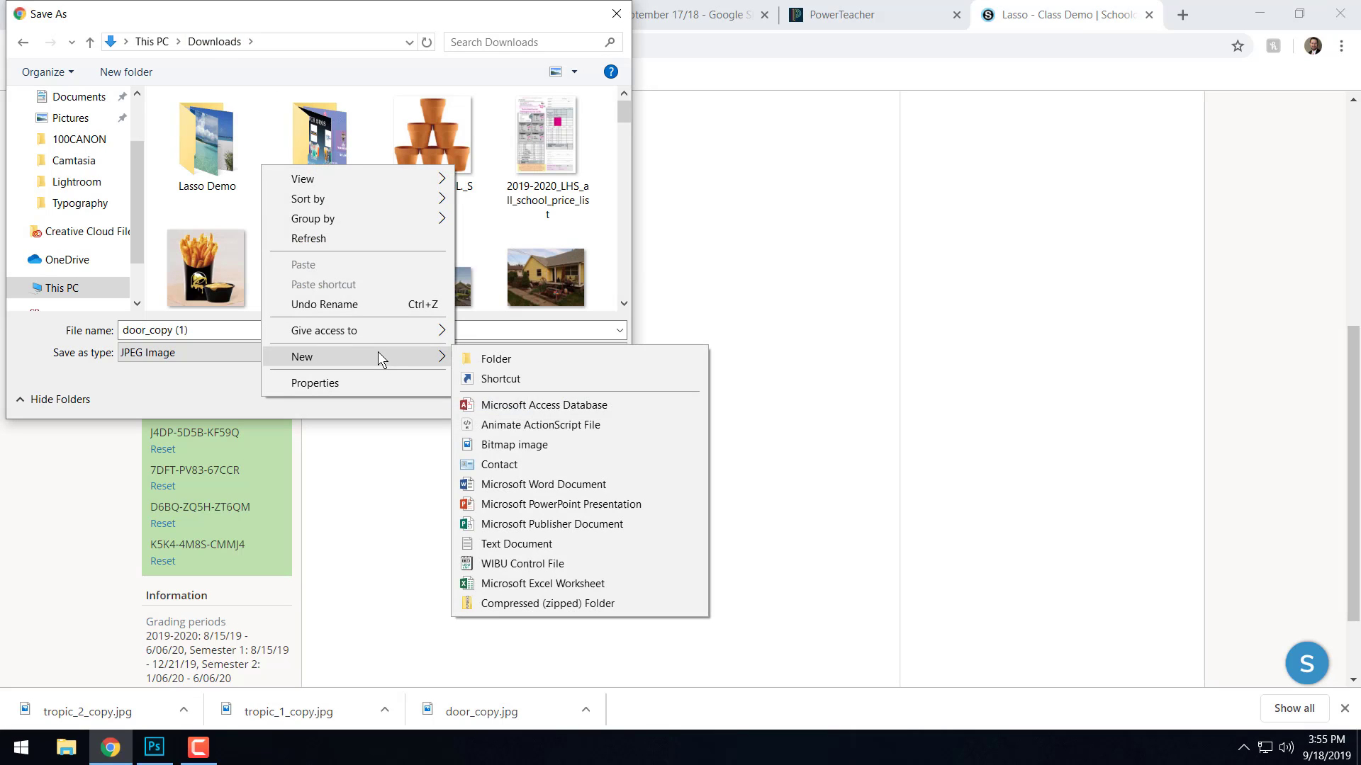
left_click(474, 361)
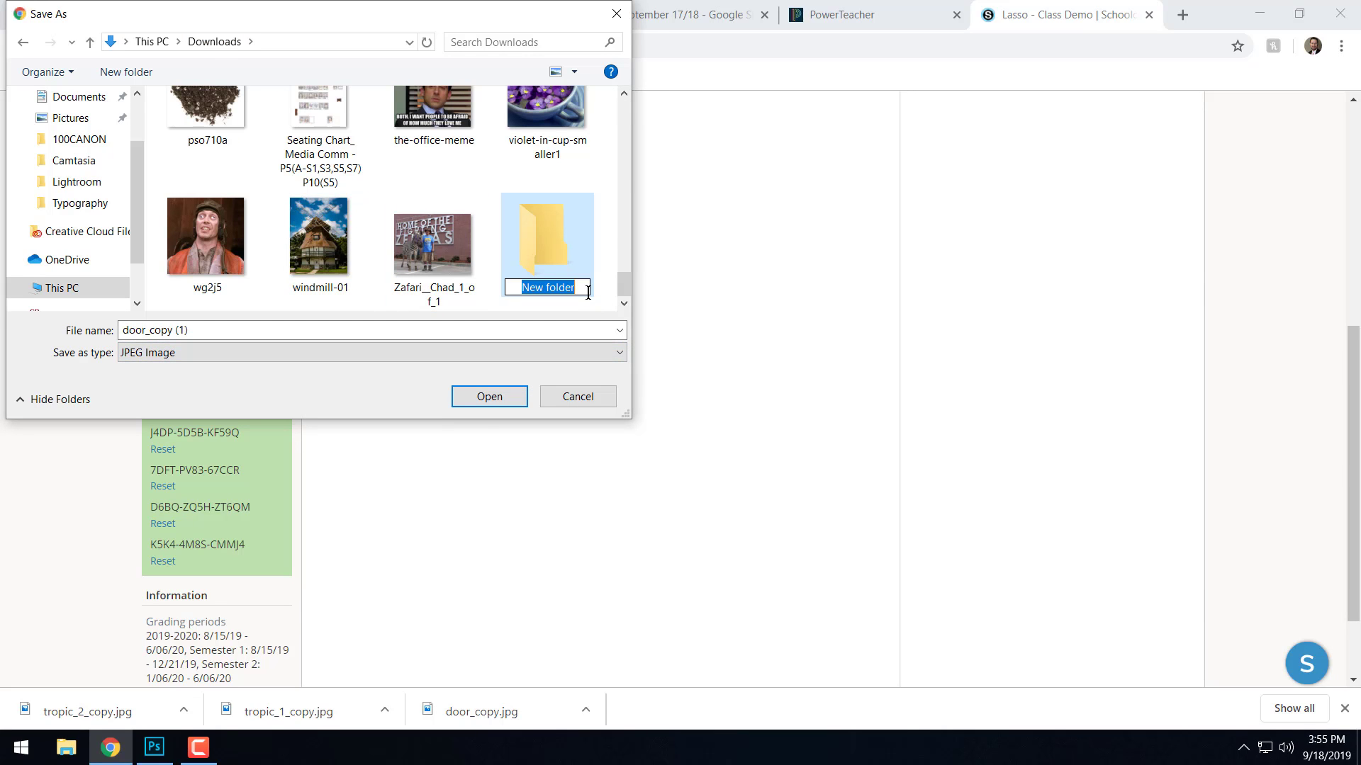
left_click(568, 258)
key("Delete")
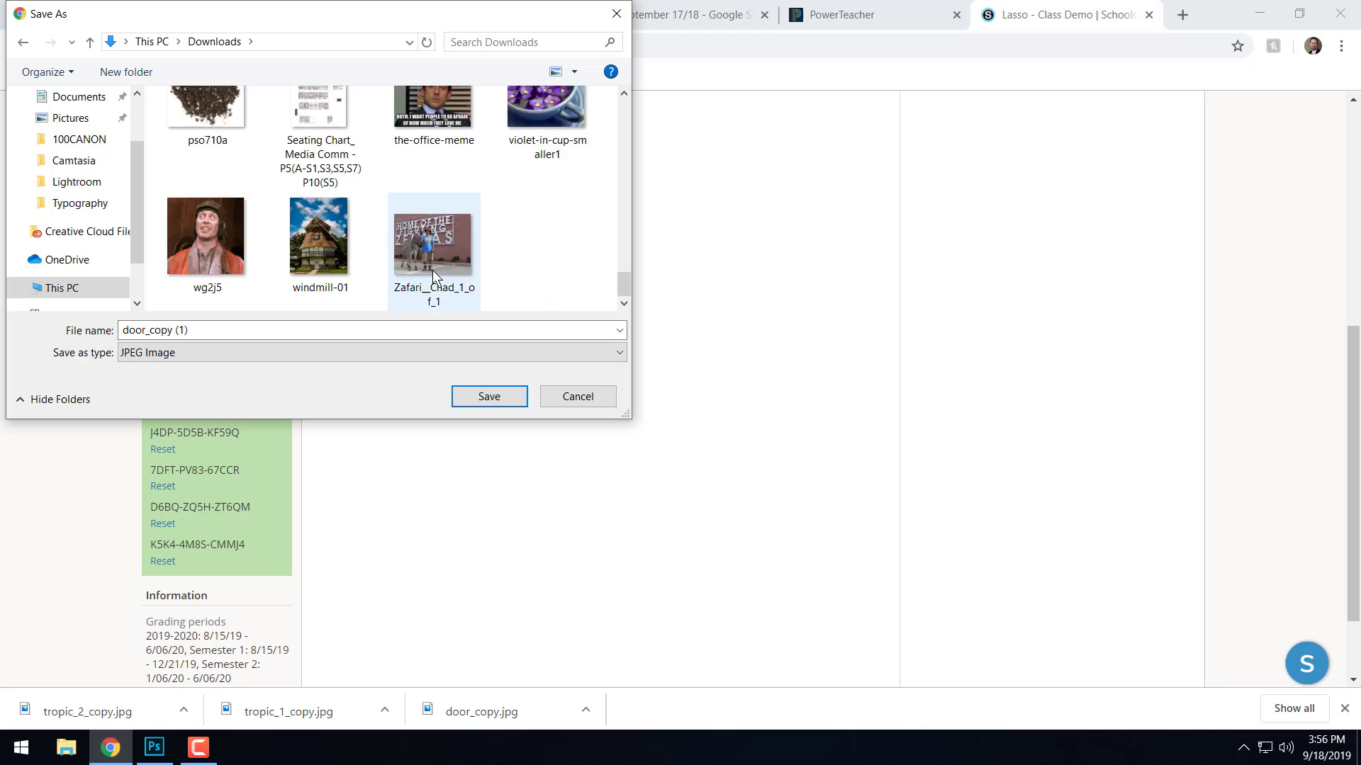
scroll(433, 276, "up", 15)
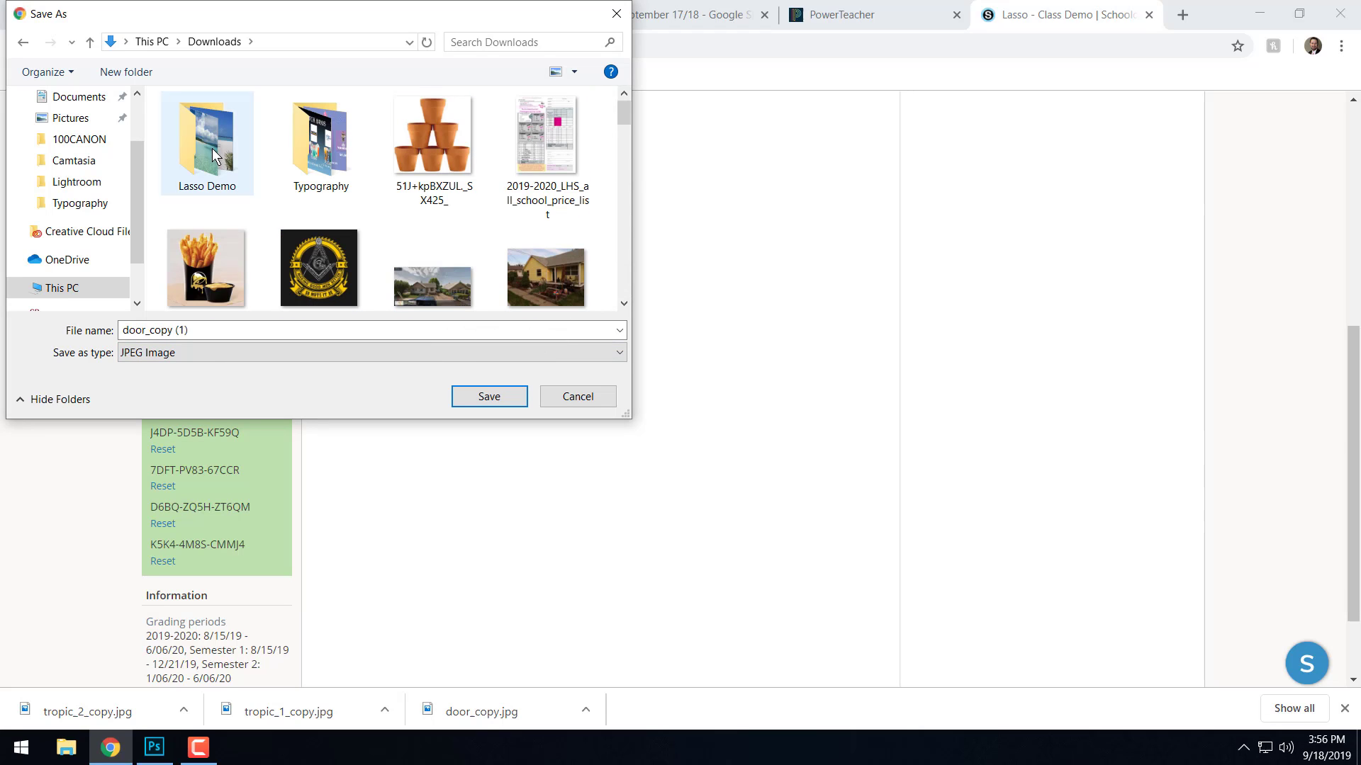
double_click(215, 156)
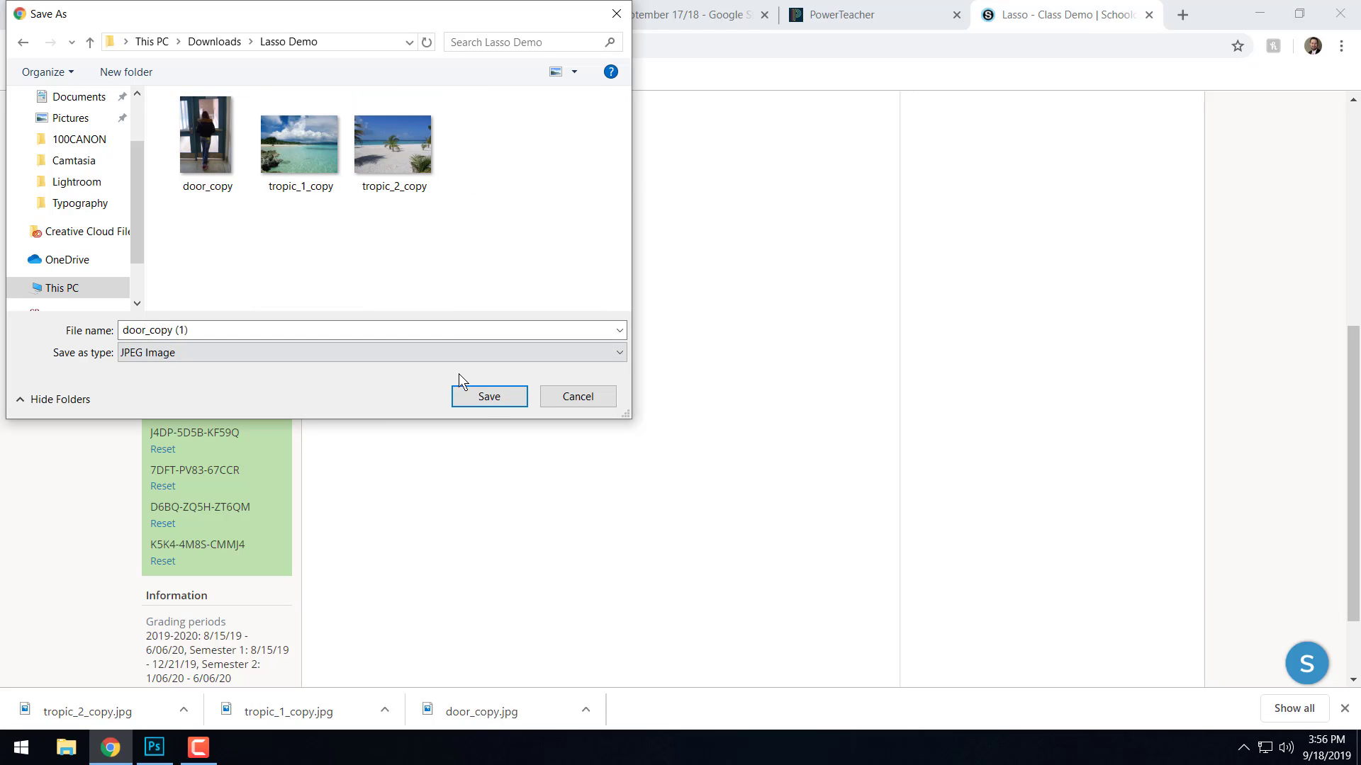
left_click(498, 398)
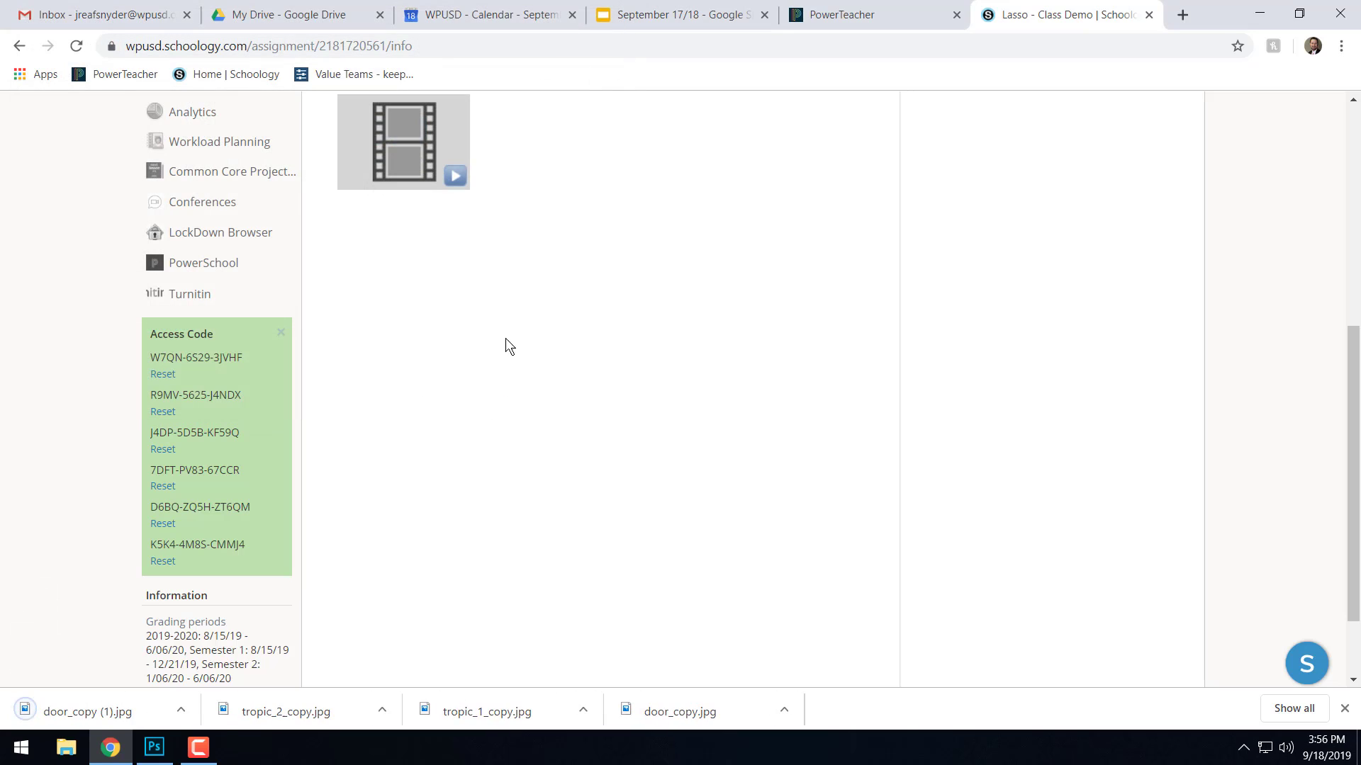
Preview the second beach photo at full size, then close the viewer.
scroll(585, 389, "up", 3)
scroll(585, 389, "up", 2)
left_click(501, 380)
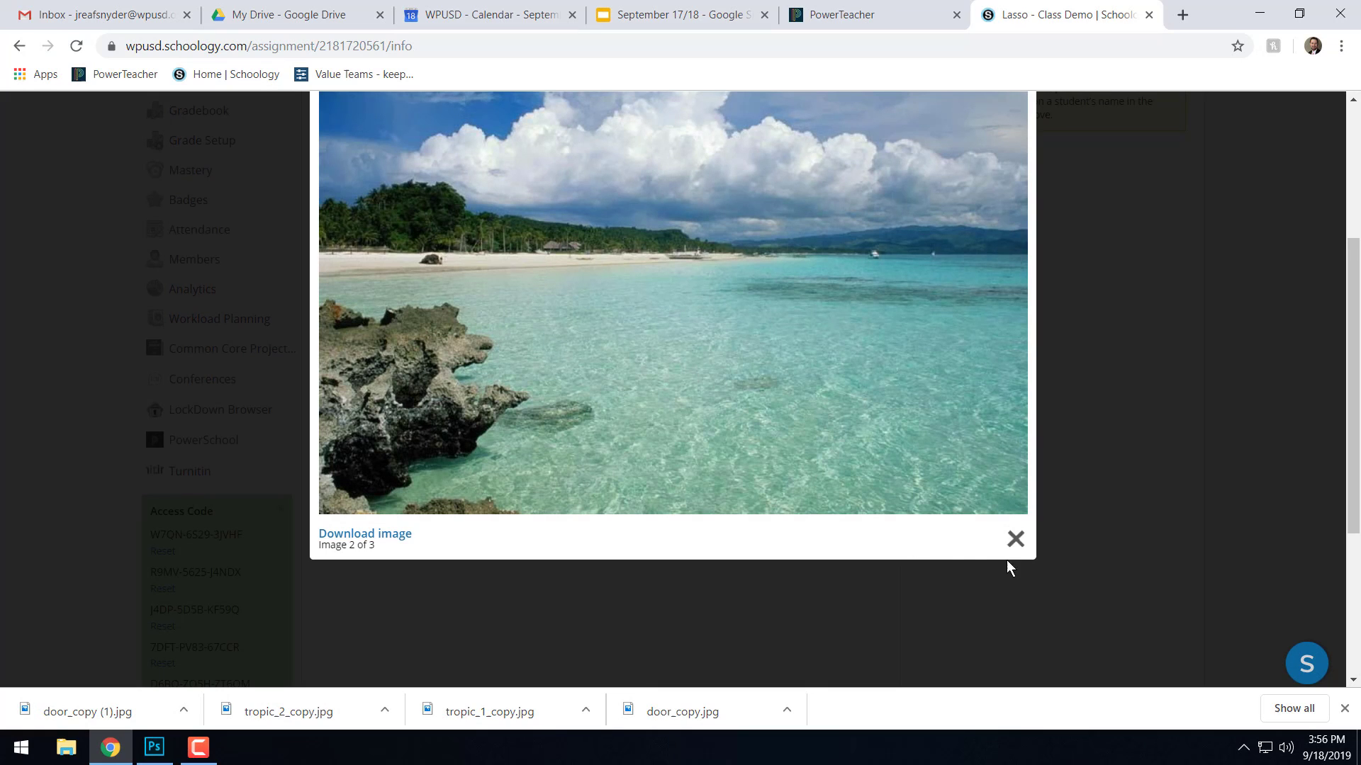
right_click(562, 326)
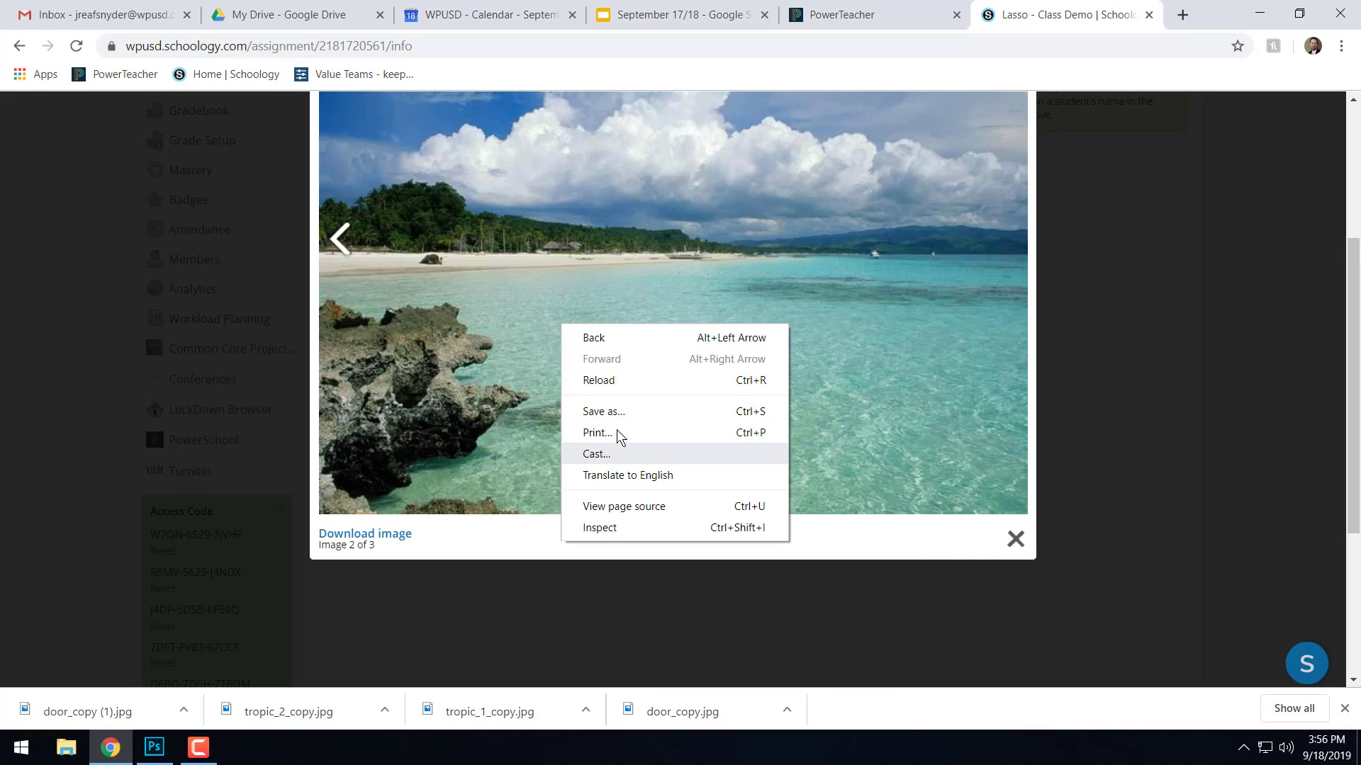
left_click(1015, 541)
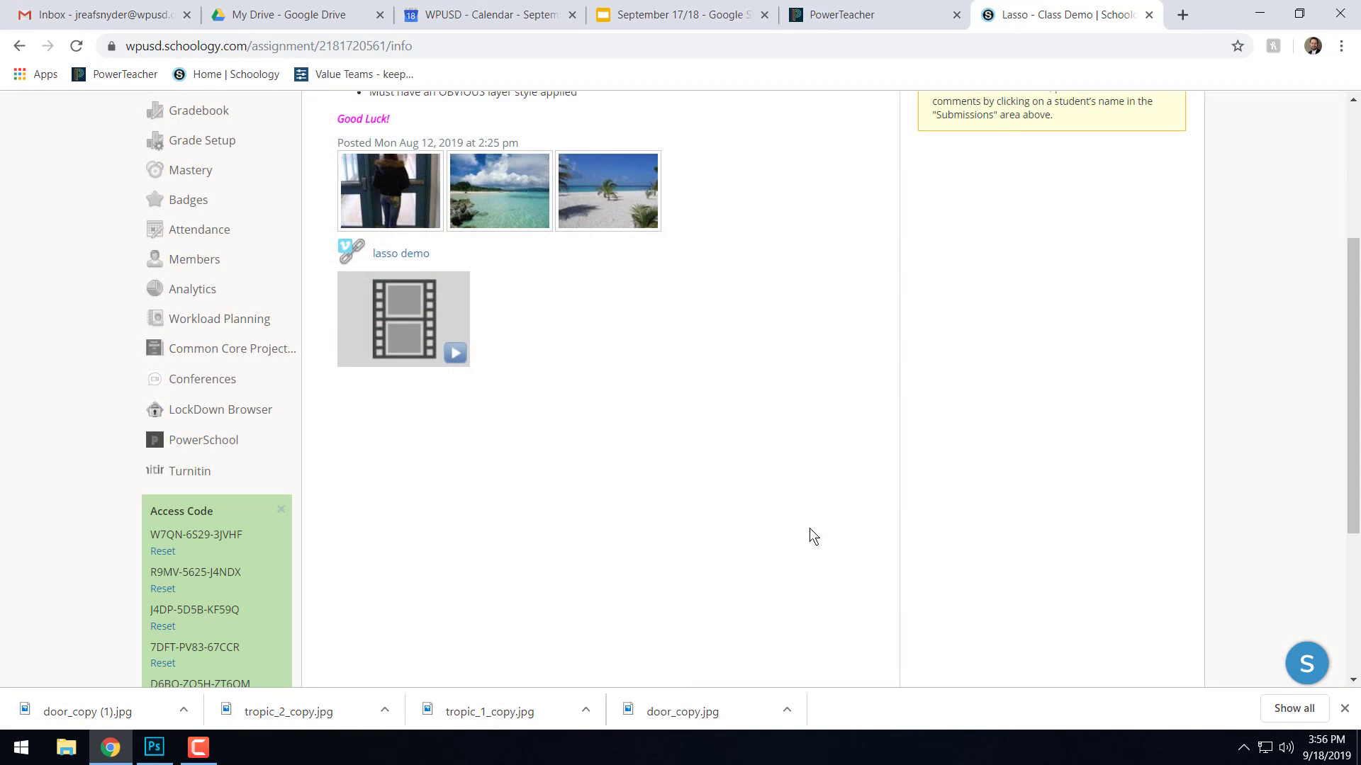
Close the running Photoshop window and search the Start menu for 'photo'.
scroll(712, 483, "up", 4)
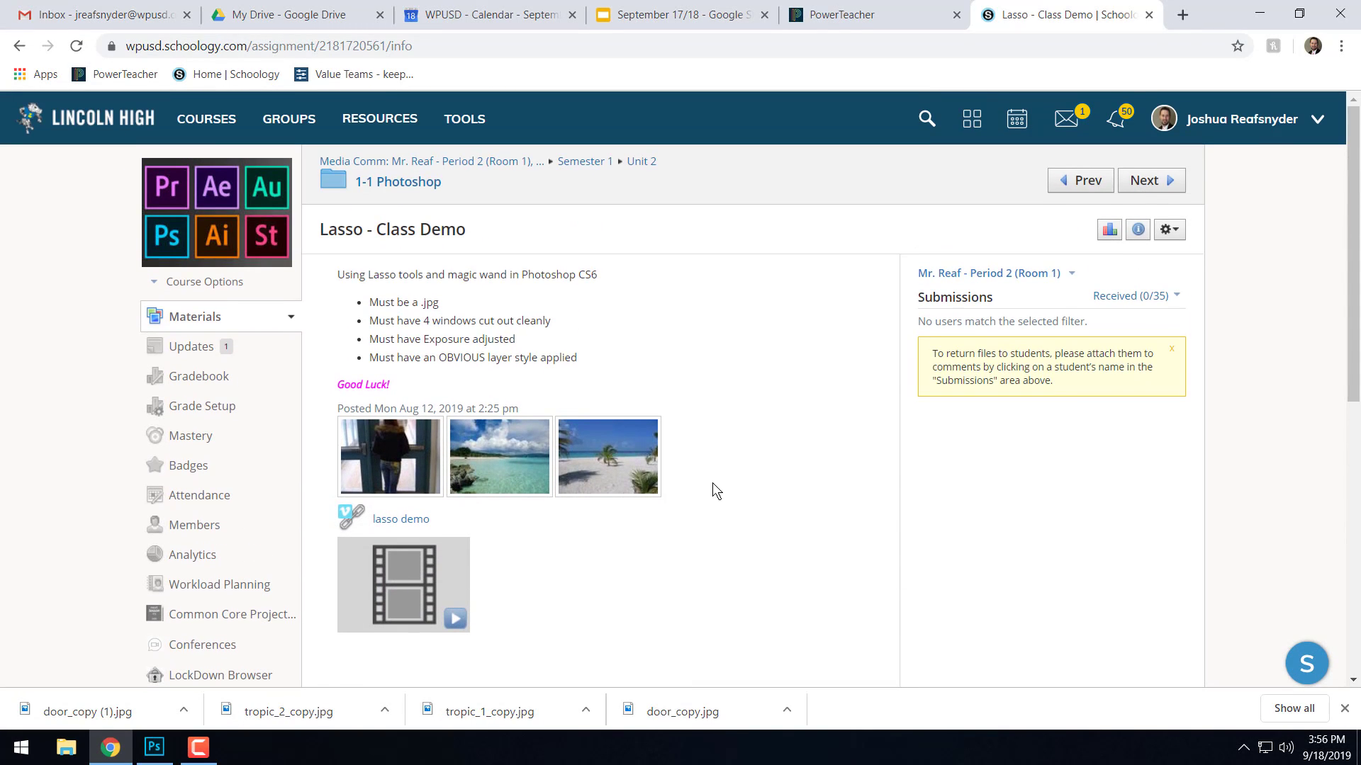
left_click(154, 747)
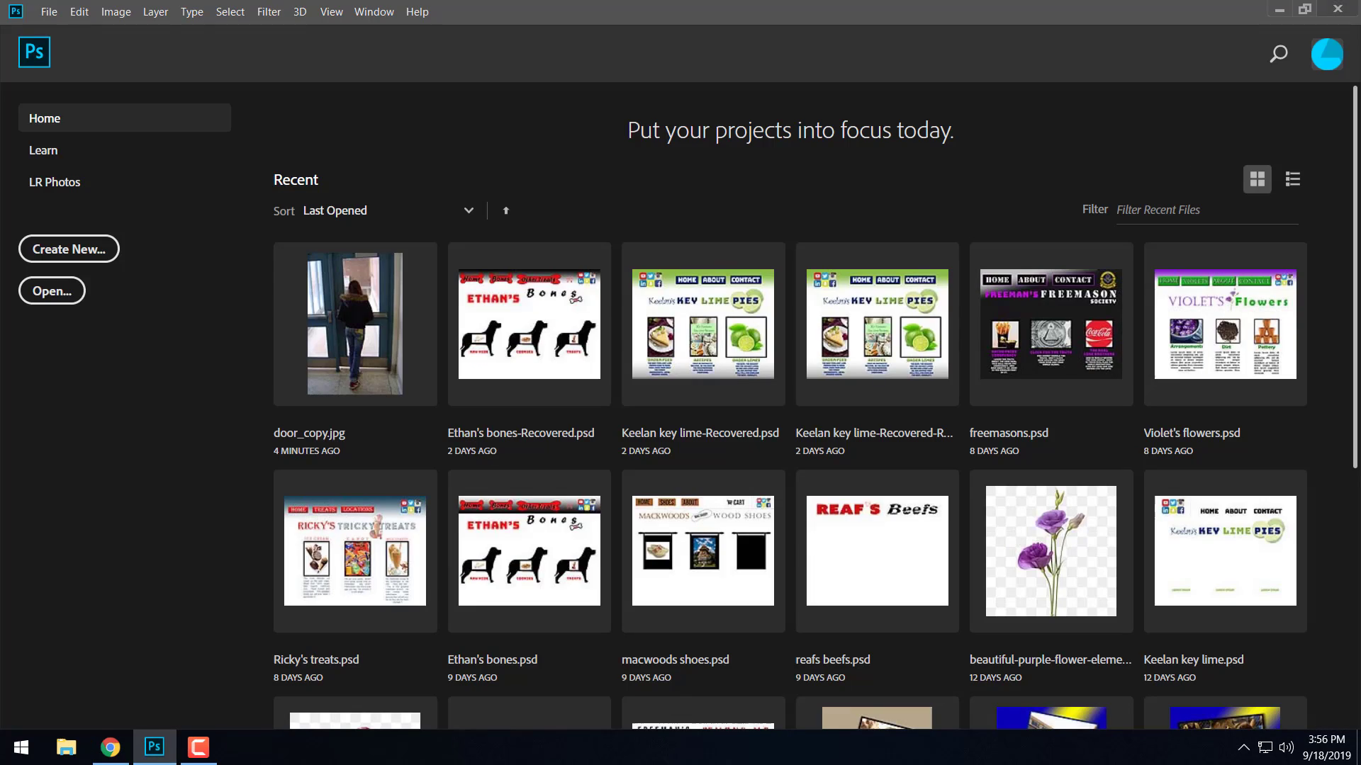
left_click(1338, 9)
left_click(9, 755)
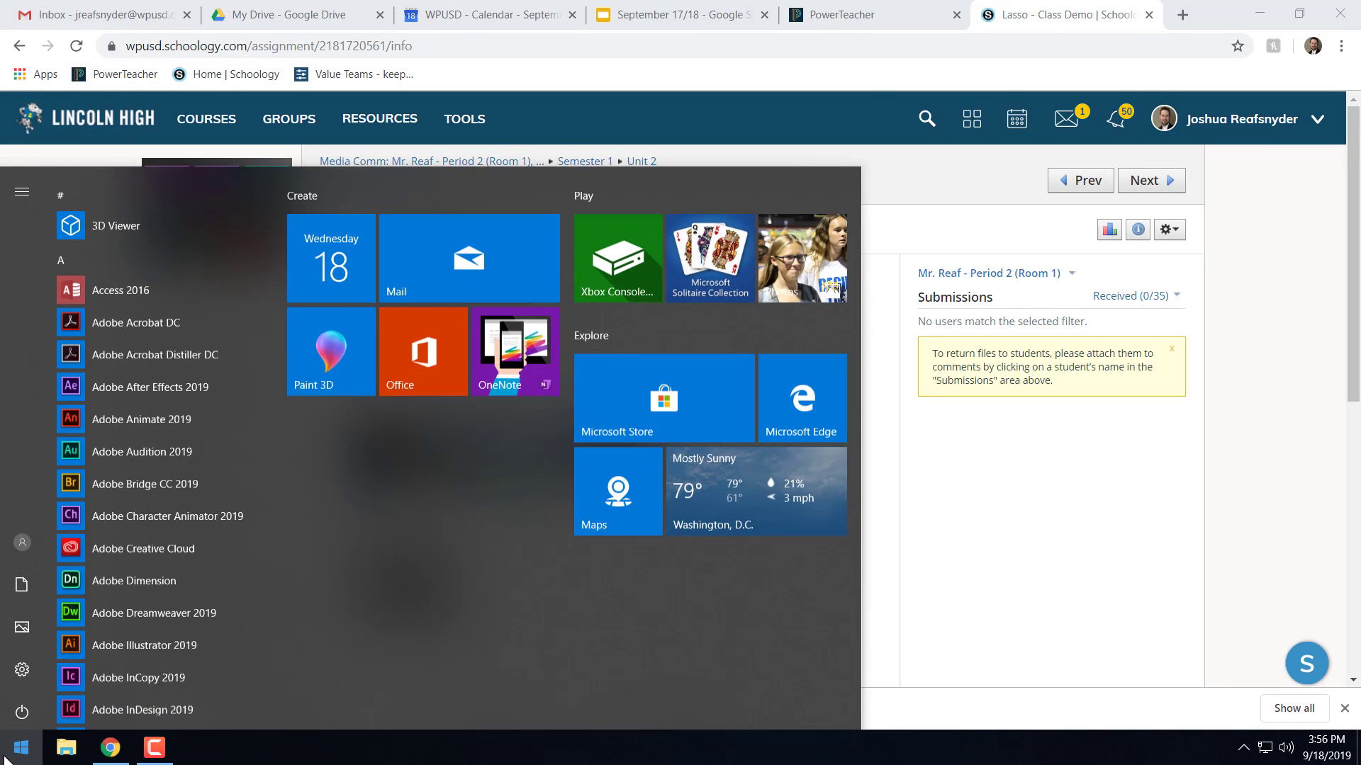
type("photo")
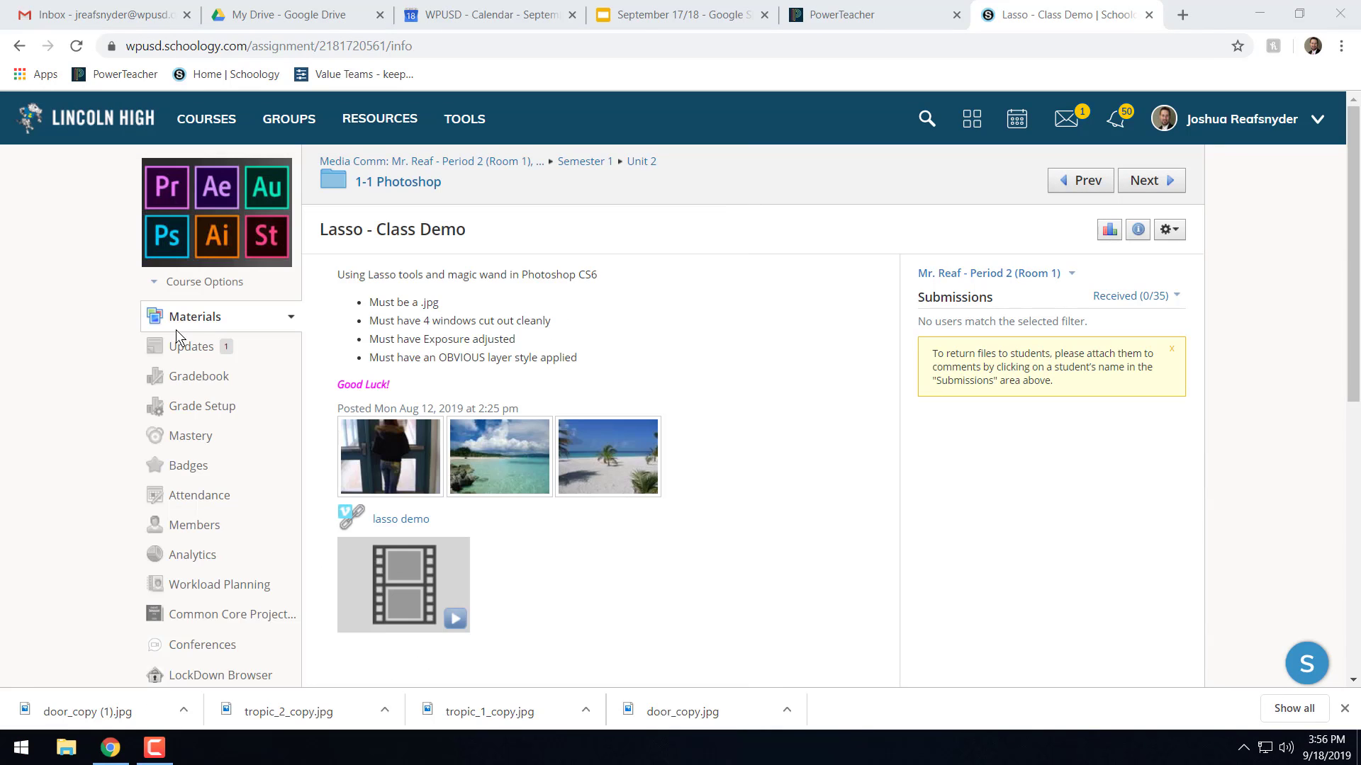
key("Escape")
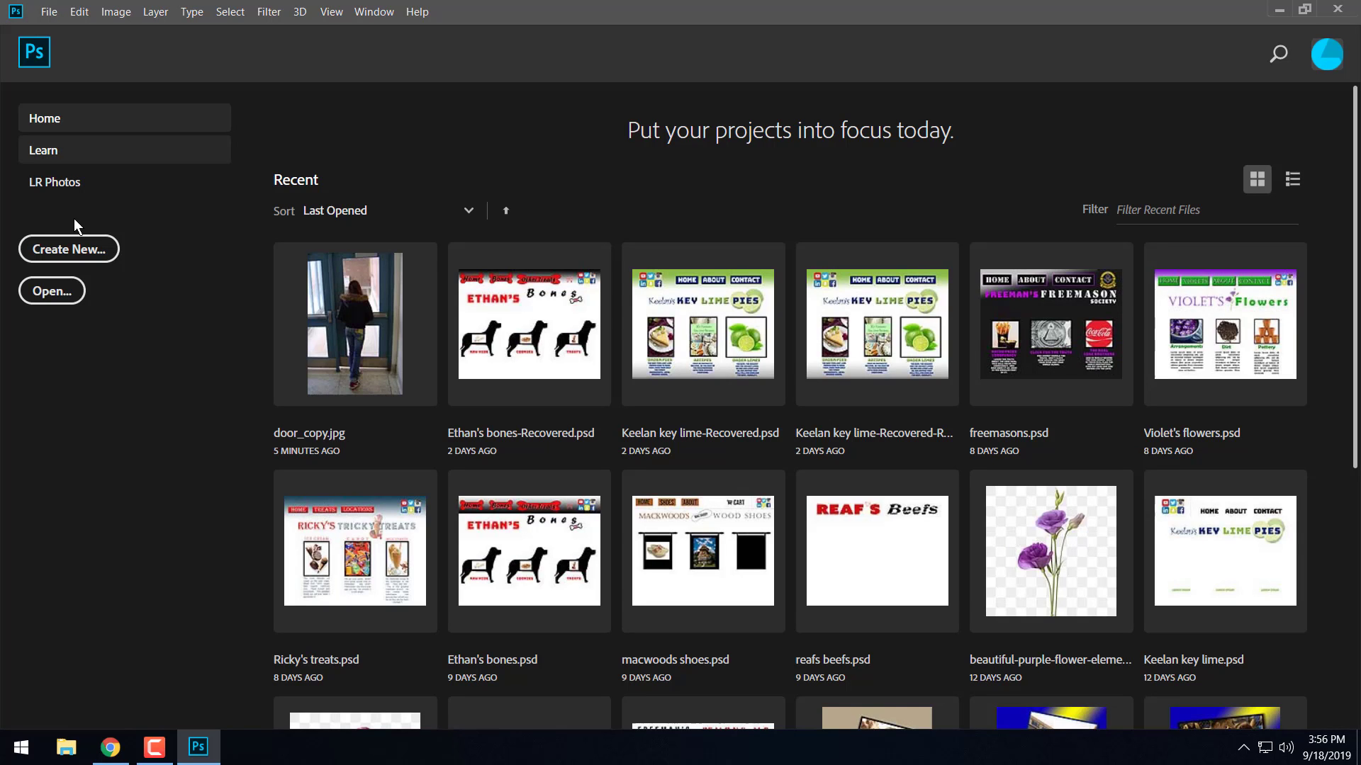
Cancel the new document dialog and open door_copy.jpg via File > Open.
left_click(74, 252)
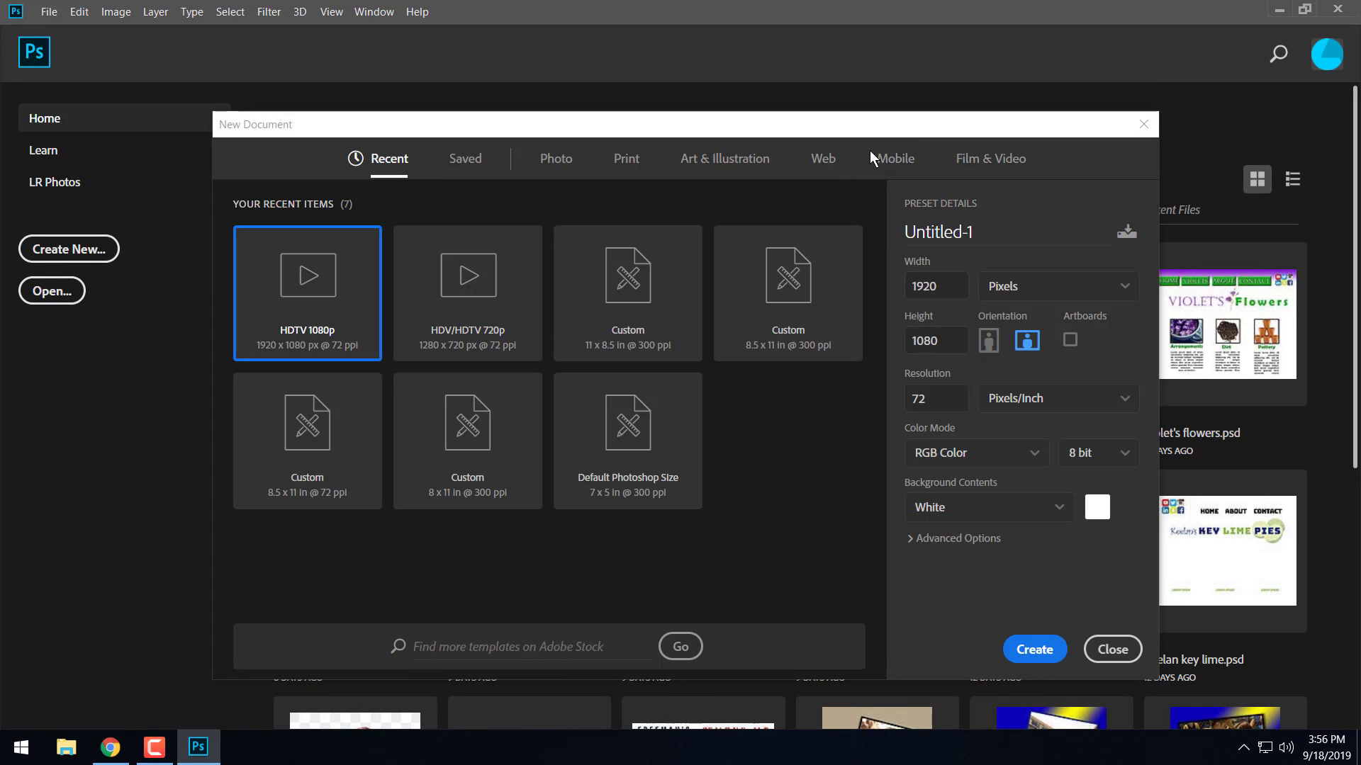
left_click(1149, 134)
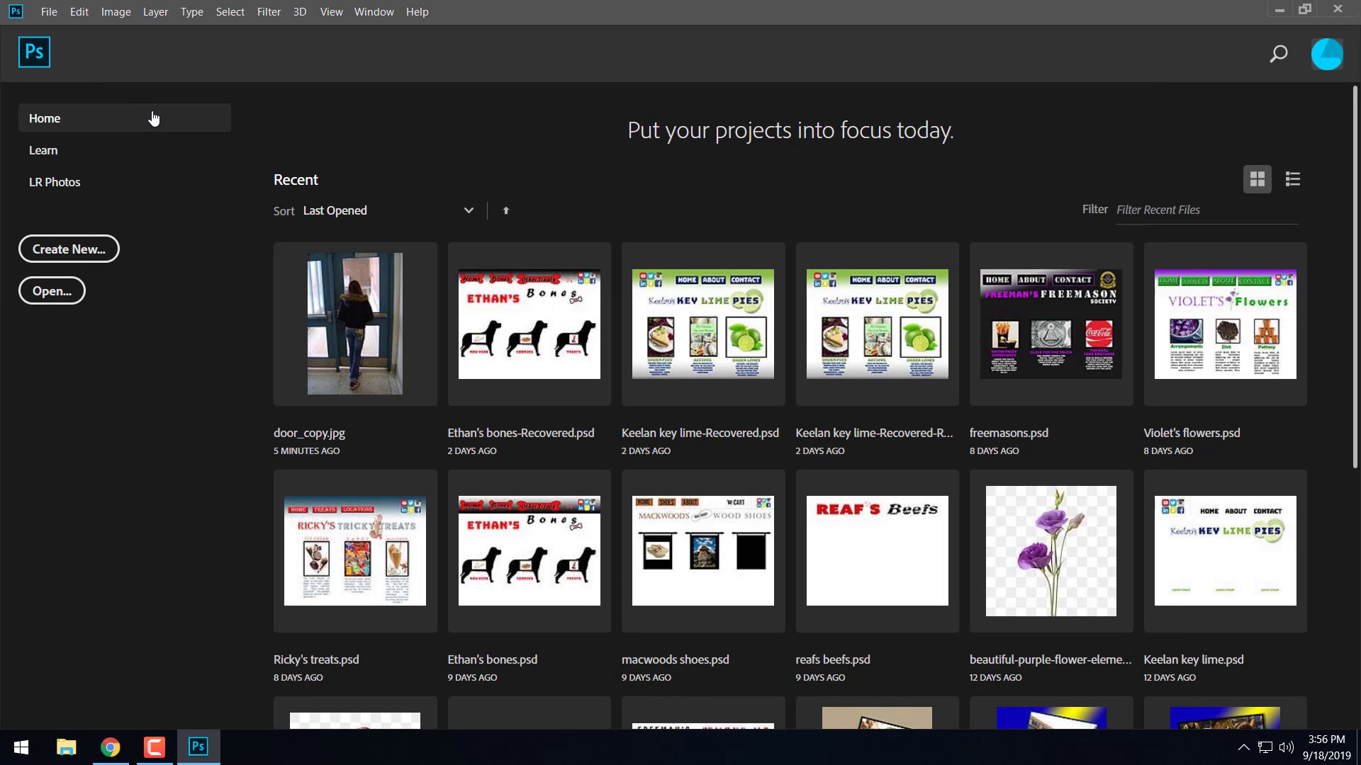
left_click(50, 14)
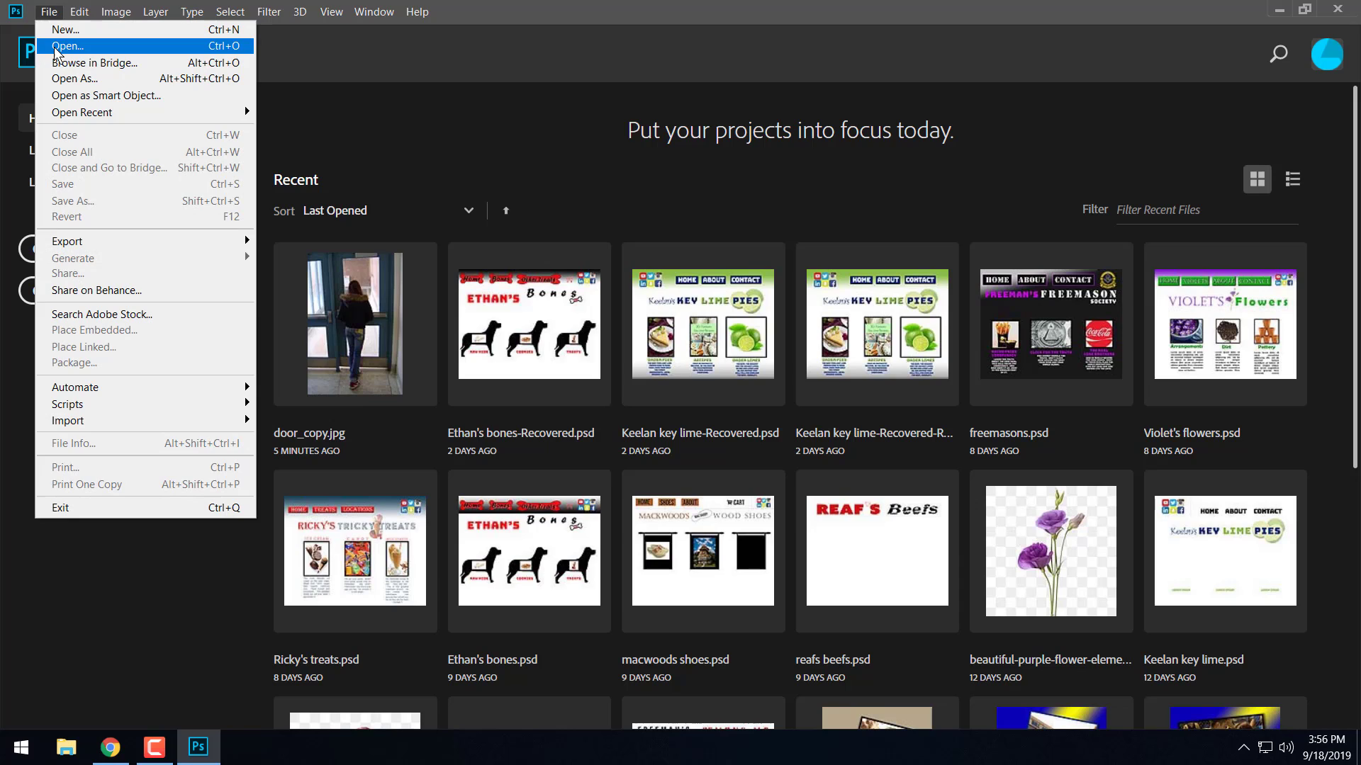
left_click(57, 48)
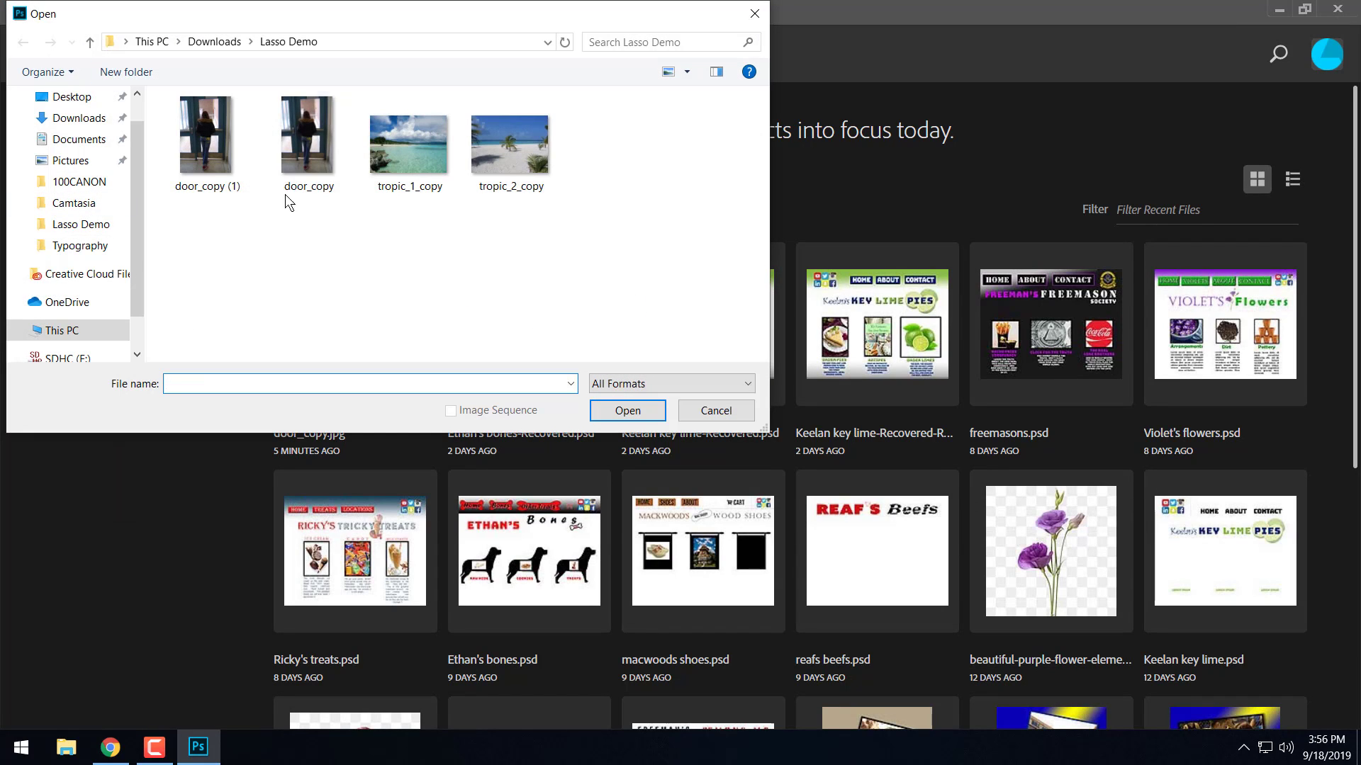
left_click(309, 148)
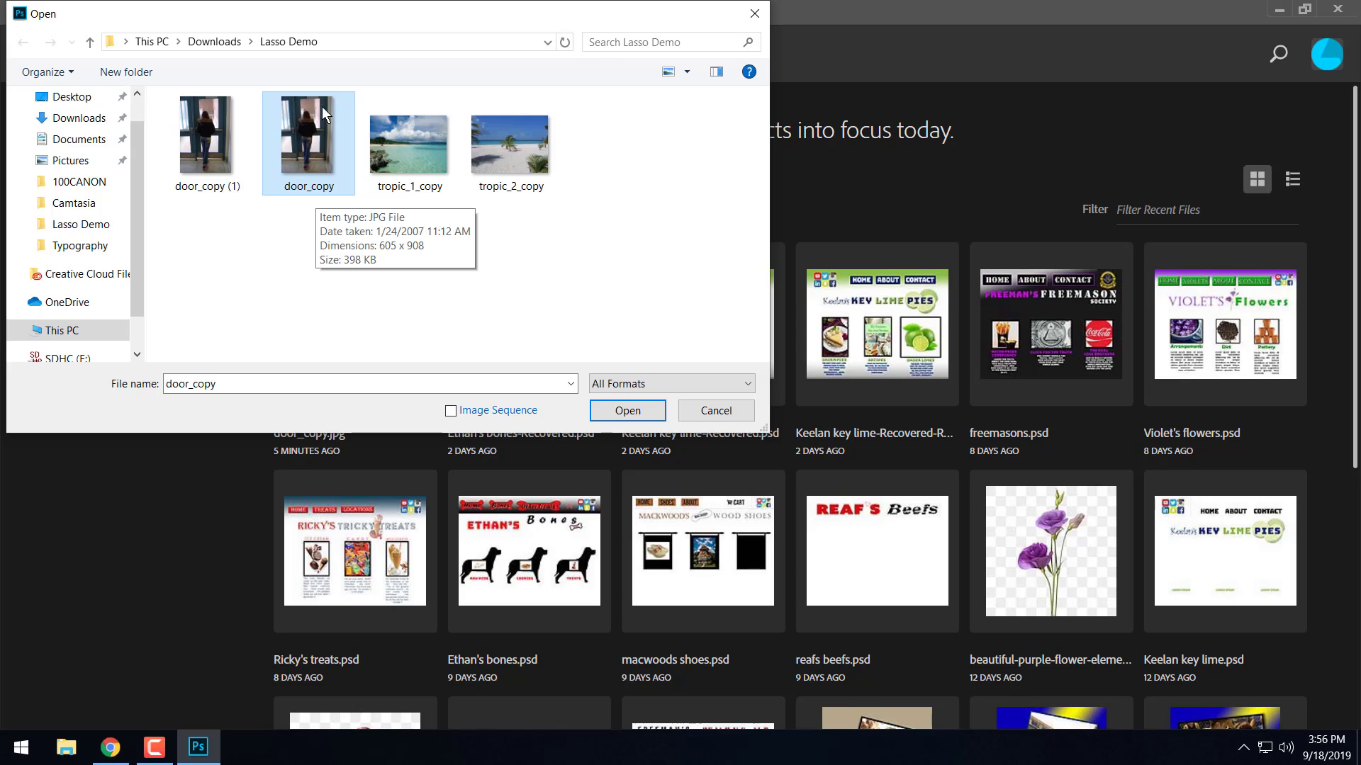
left_click(623, 411)
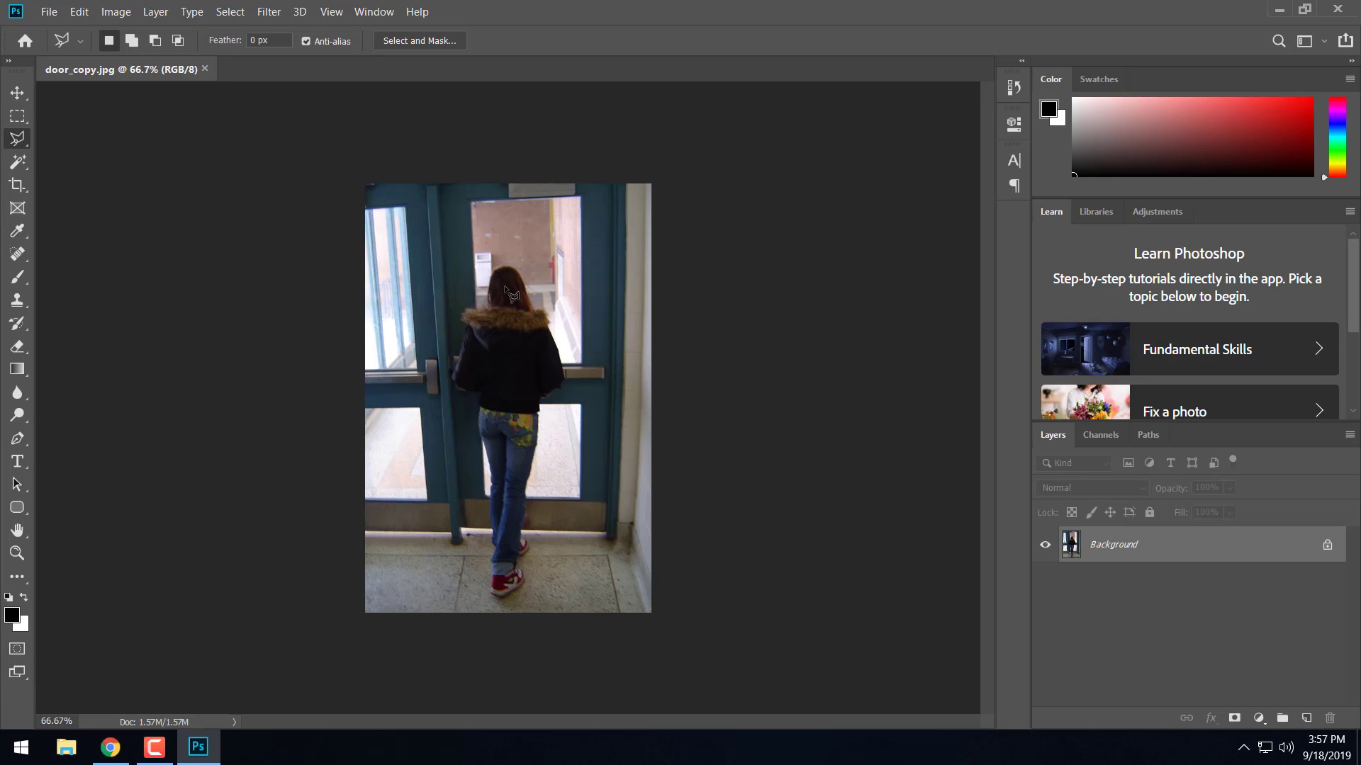
left_click(14, 92)
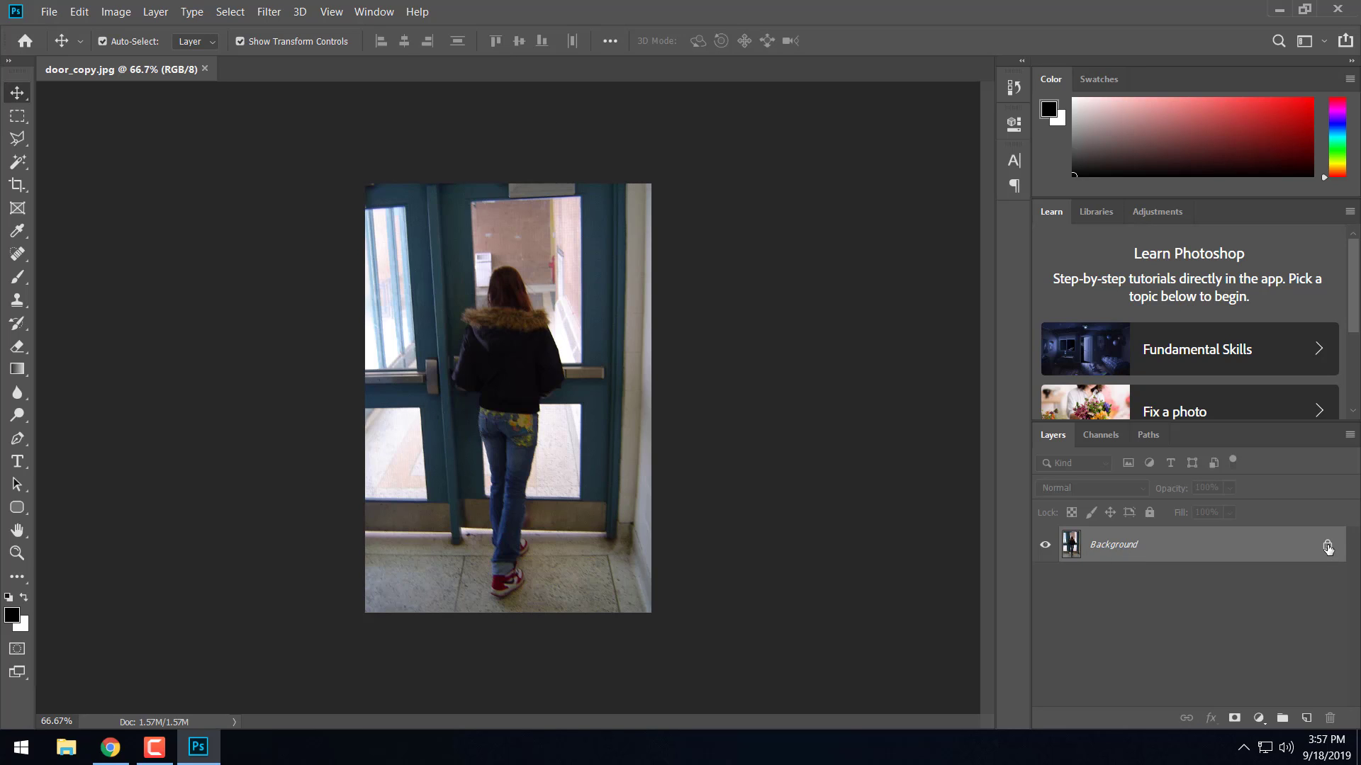
left_click(1328, 550)
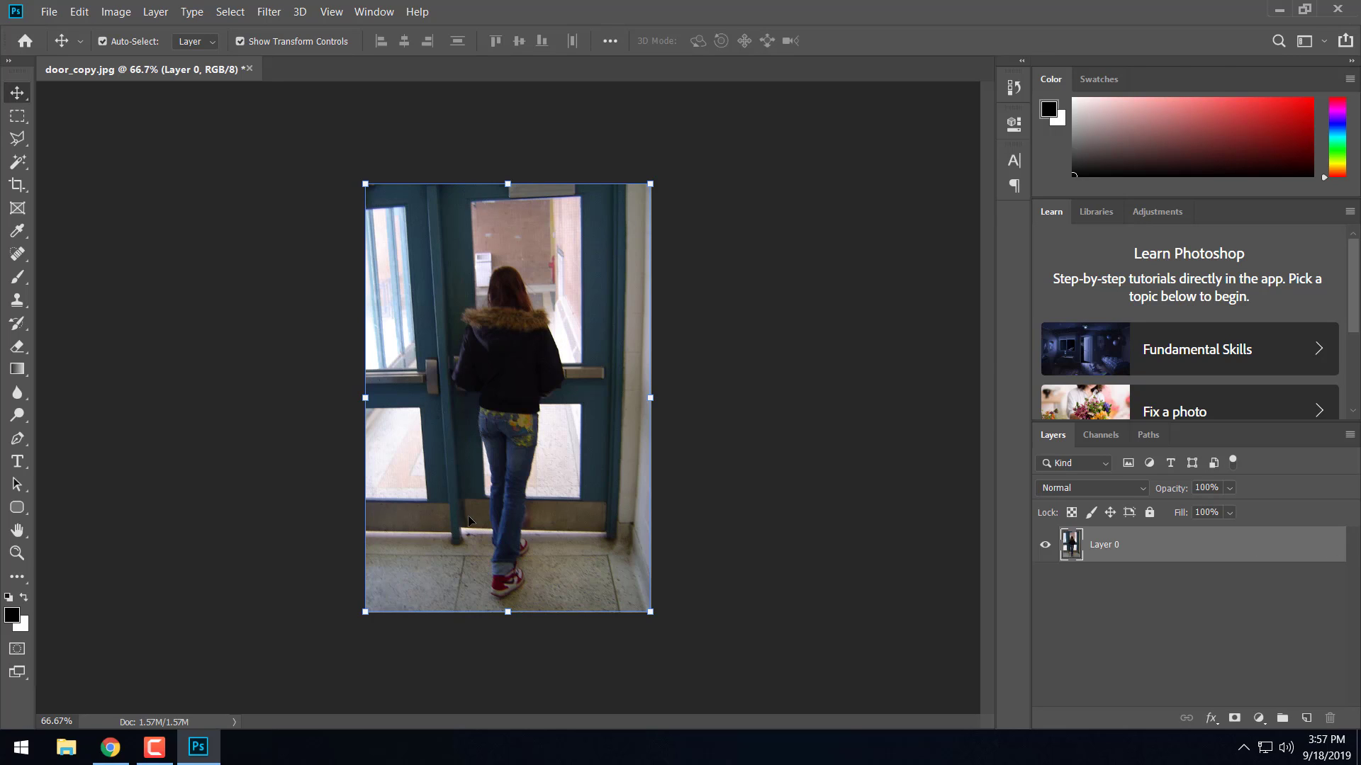
left_click(17, 553)
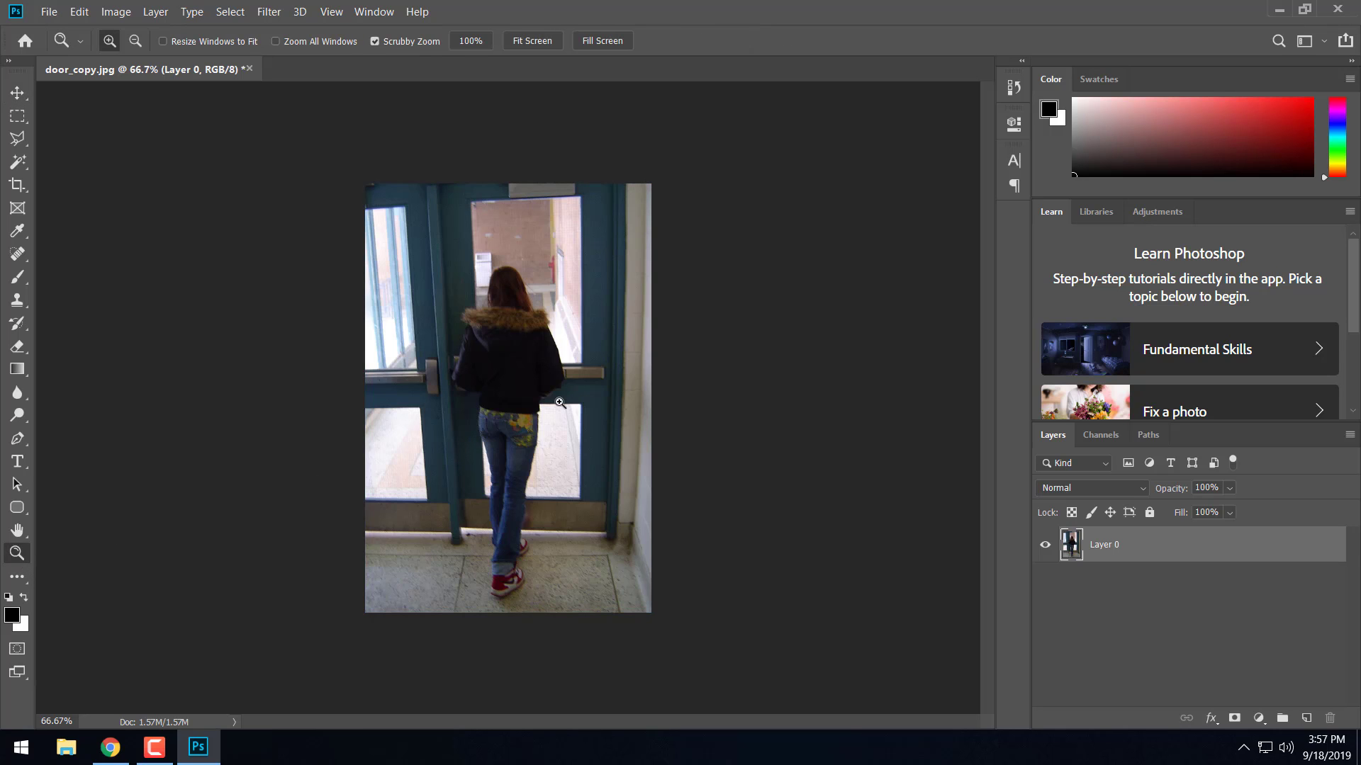
left_click(546, 397)
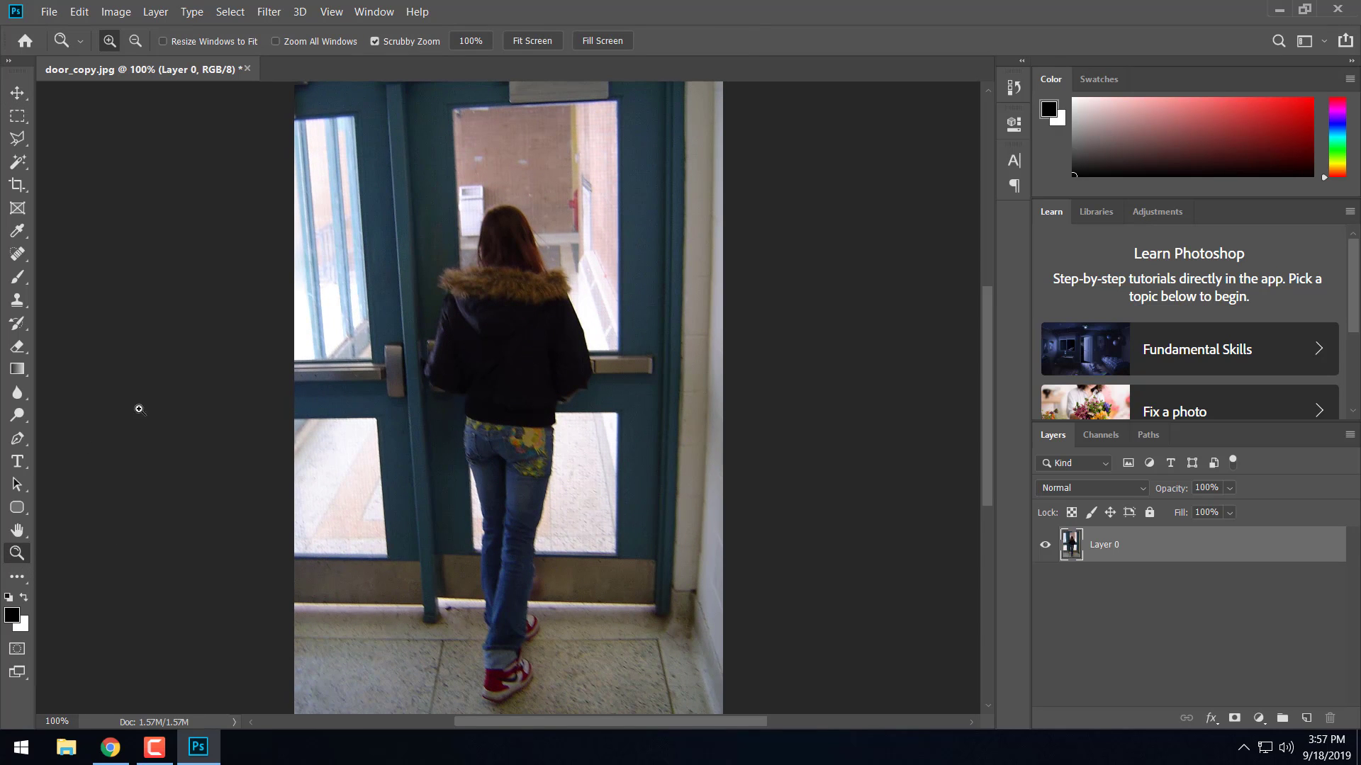
left_click(17, 92)
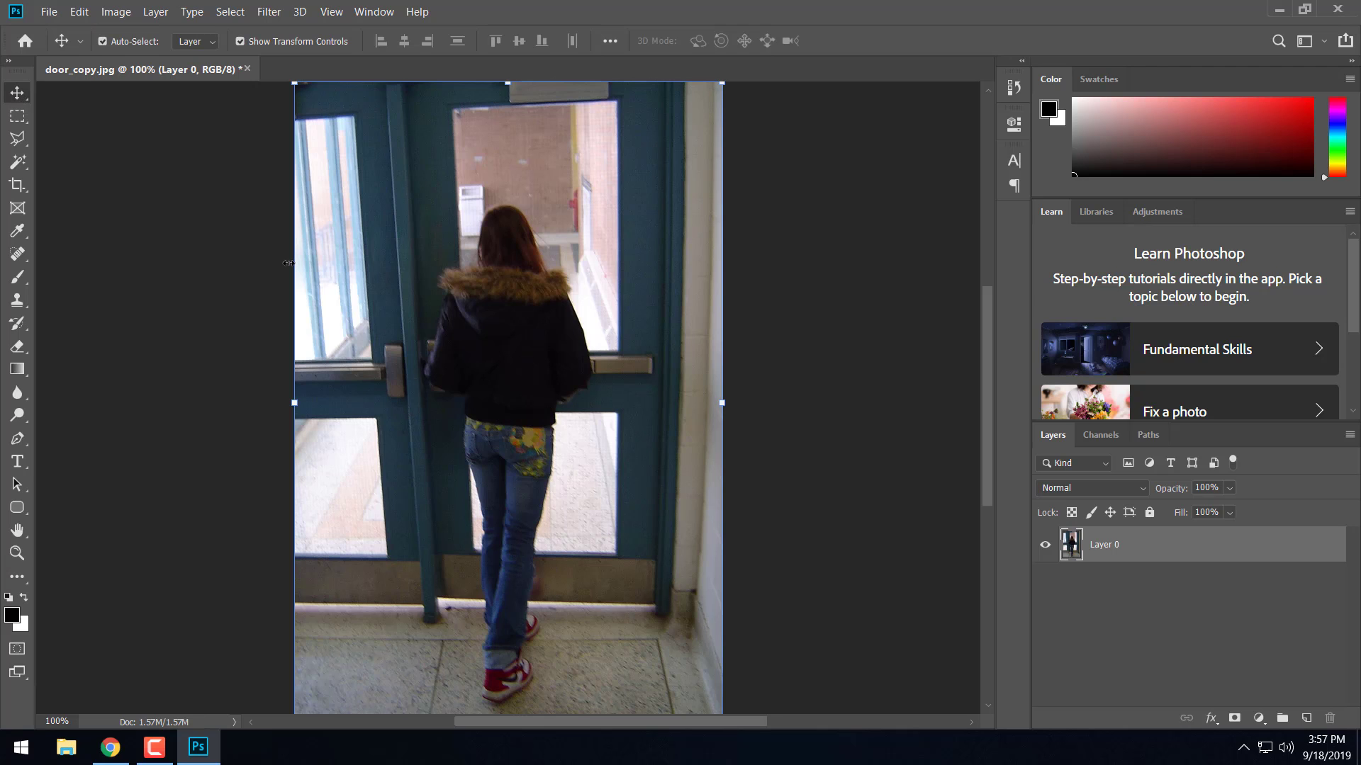
key("ctrl+plus")
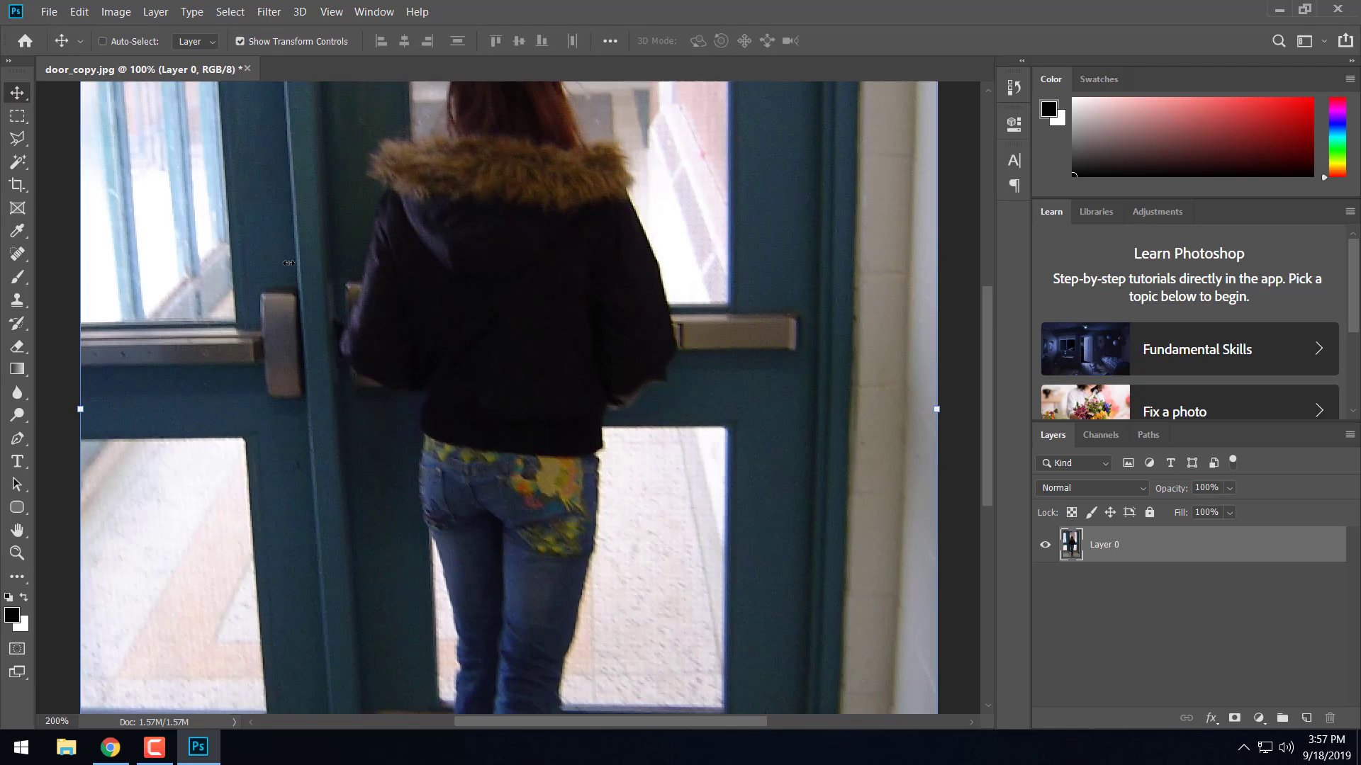
key("ctrl+minus")
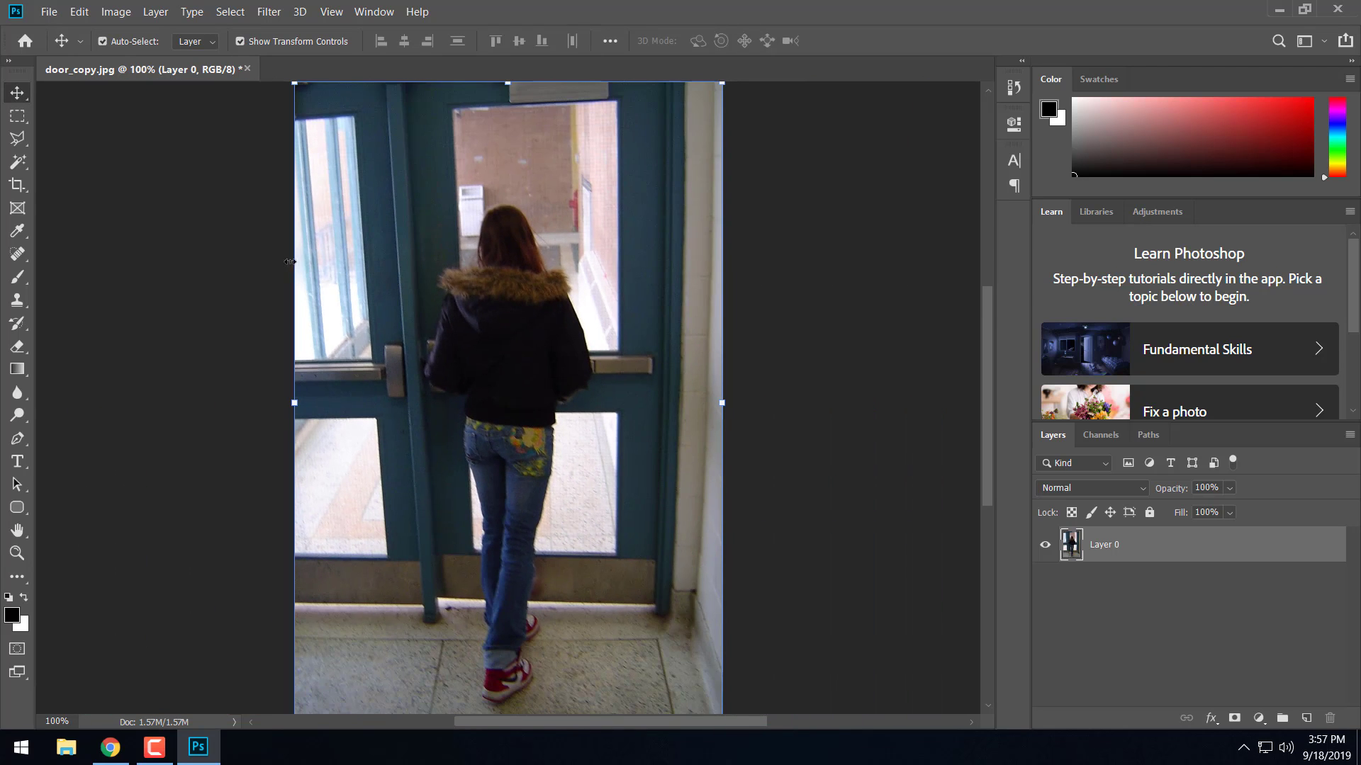
scroll(533, 306, "down", 1)
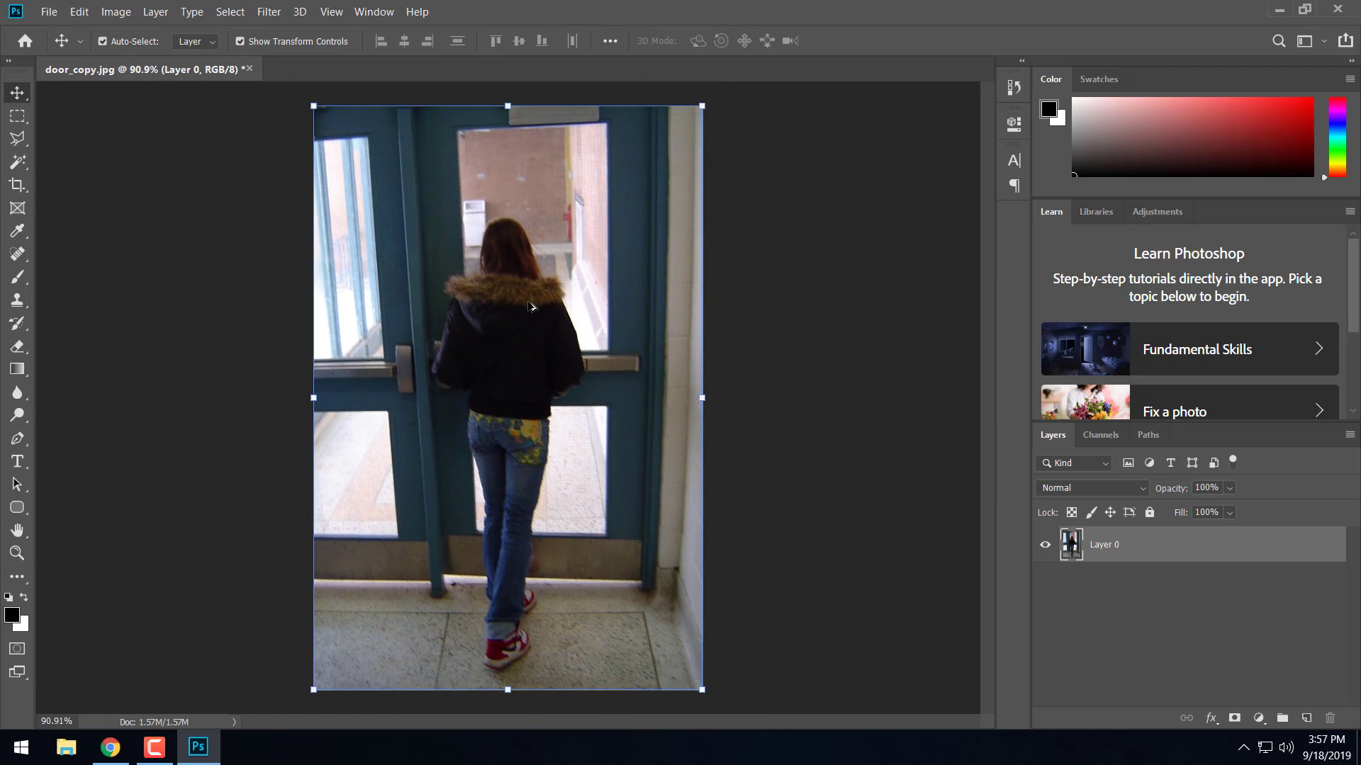
Select the Magic Wand tool and lower its Tolerance from 40 to 4.
left_click(18, 169)
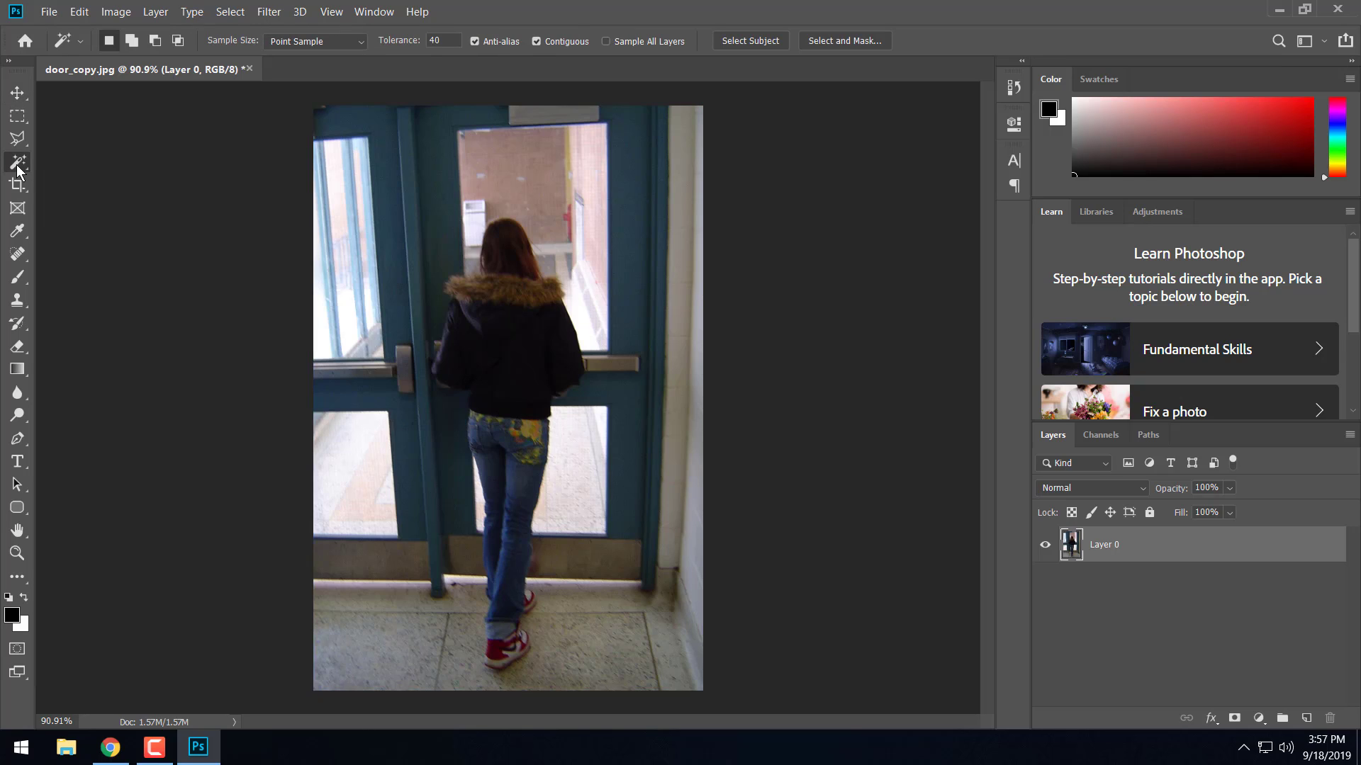
right_click(19, 170)
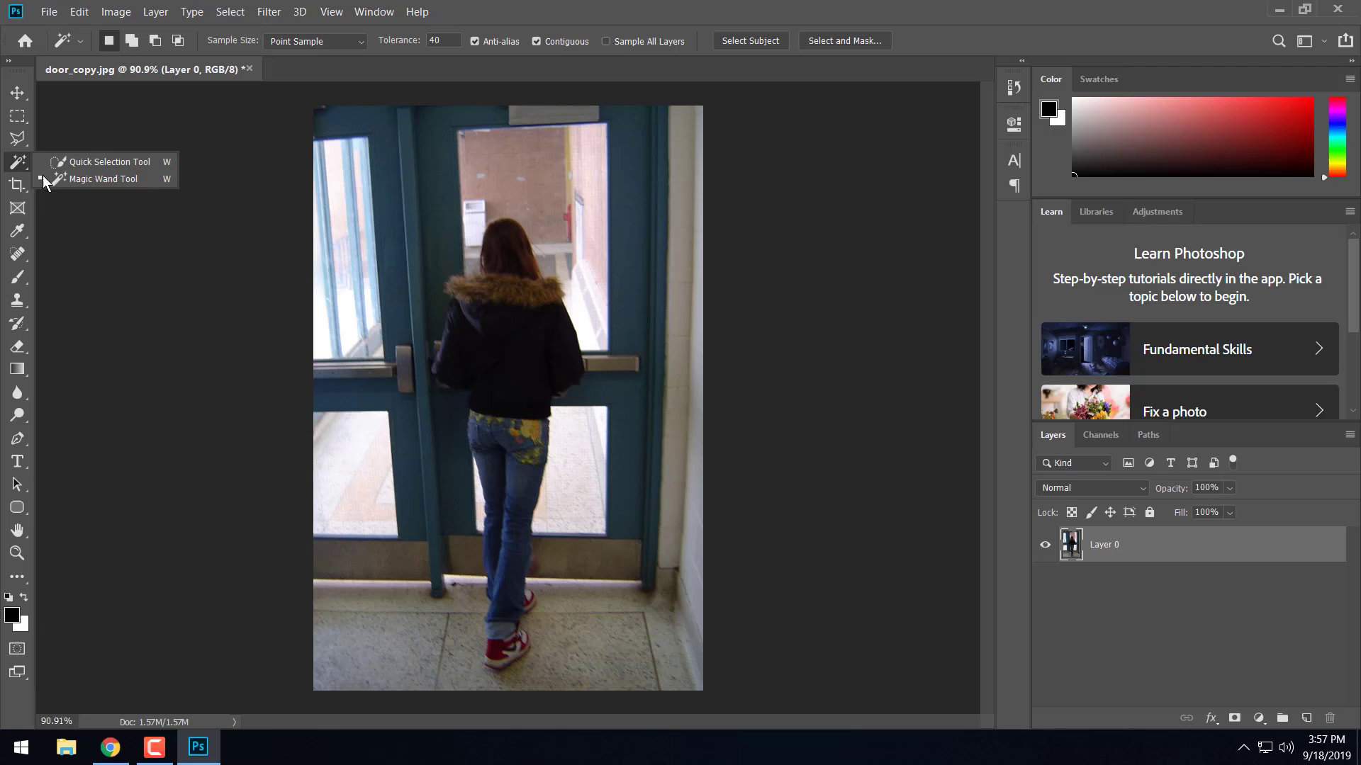
left_click(64, 181)
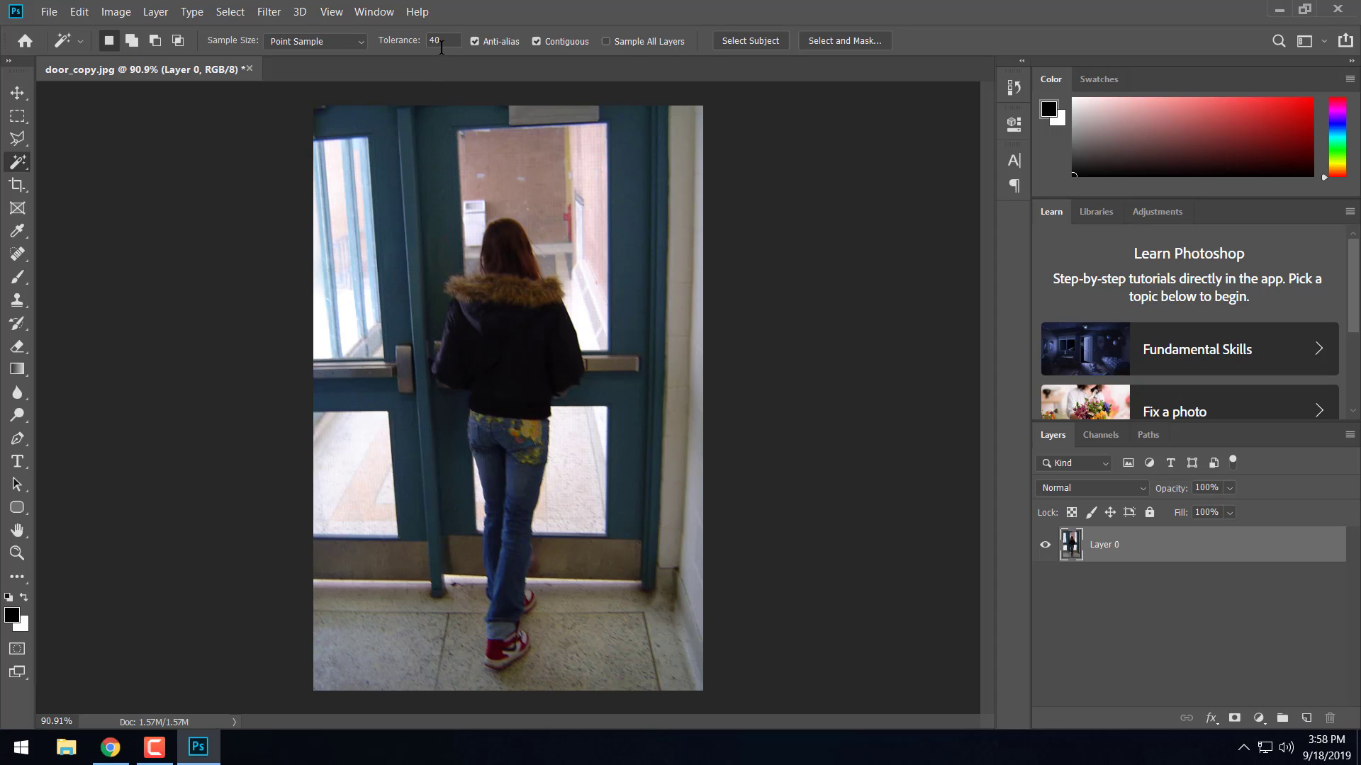
left_click_drag(435, 44, 426, 45)
type("4")
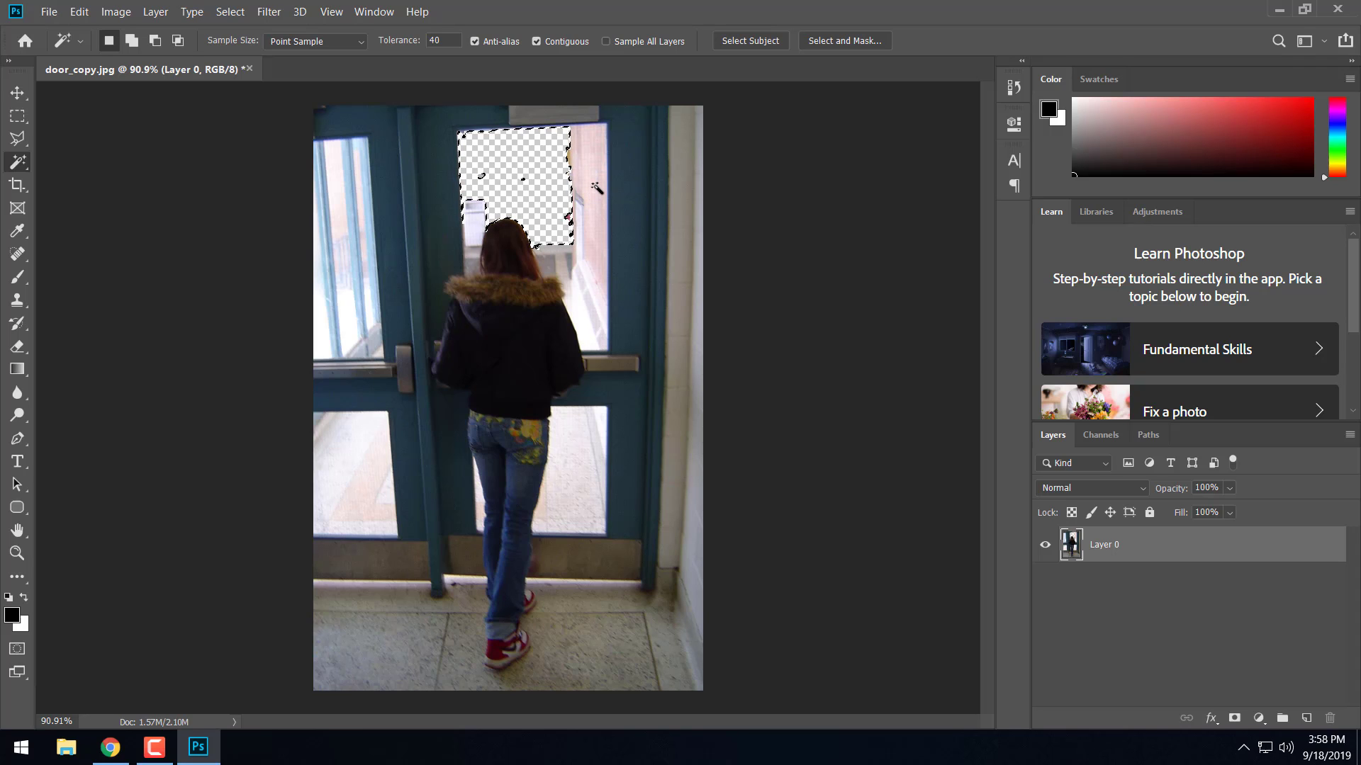
Magic-wand and delete the hallway view, white strips and card beside the girl's hair.
left_click(595, 186)
key("Delete")
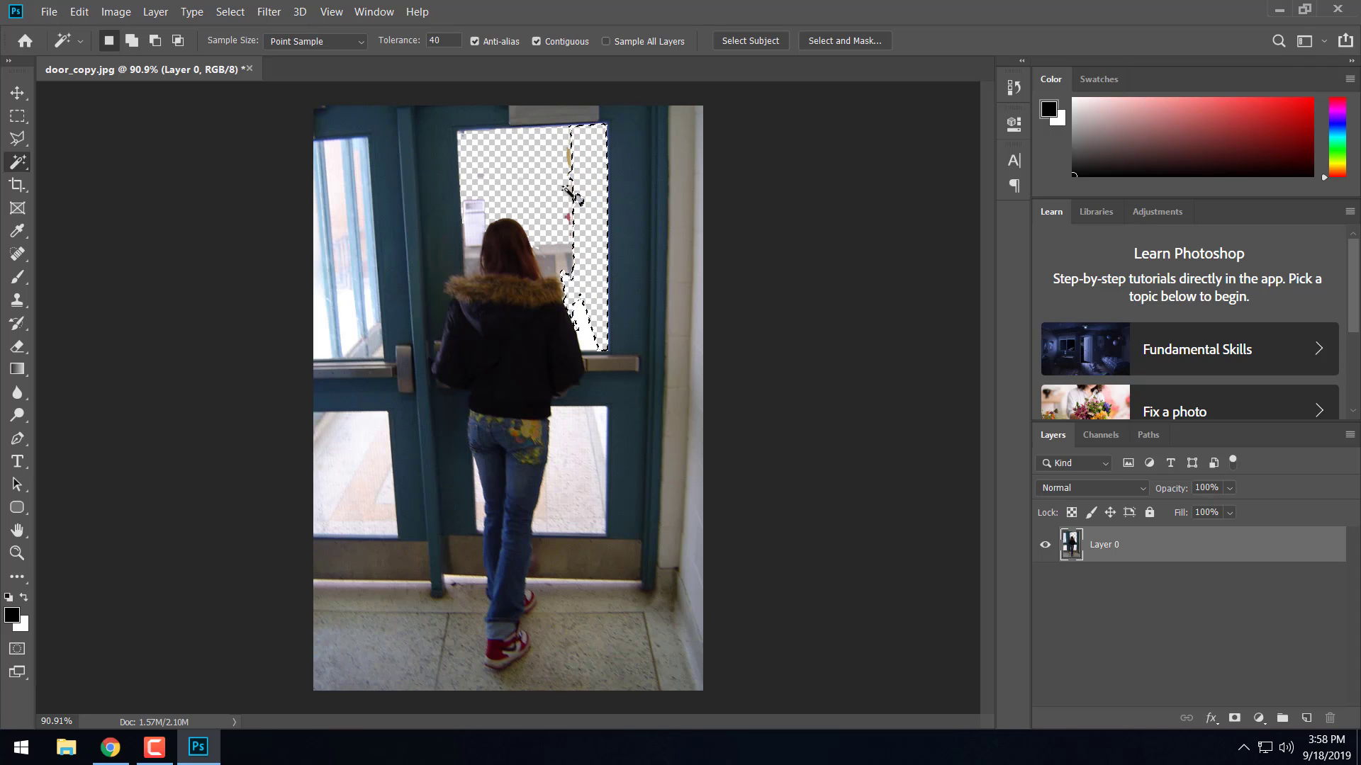
left_click(556, 262)
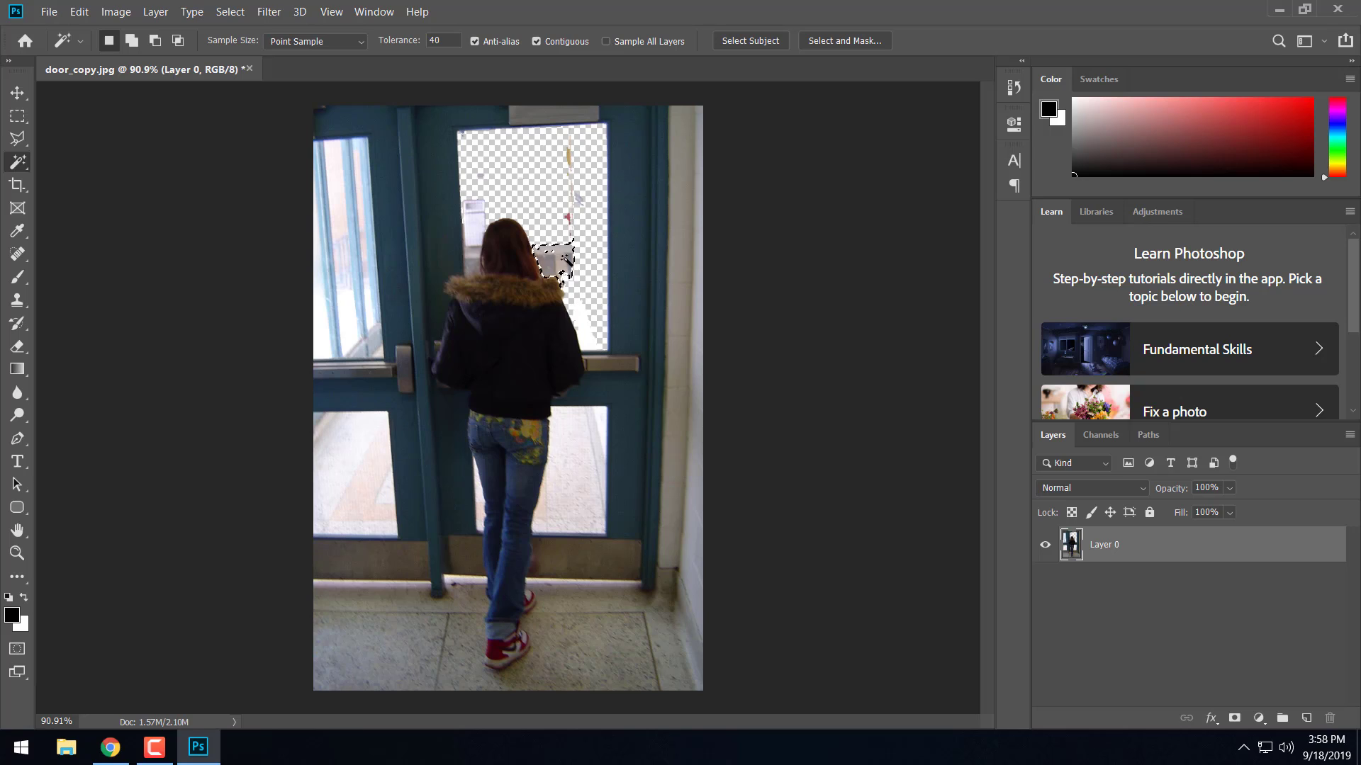
key("Delete")
left_click(585, 326)
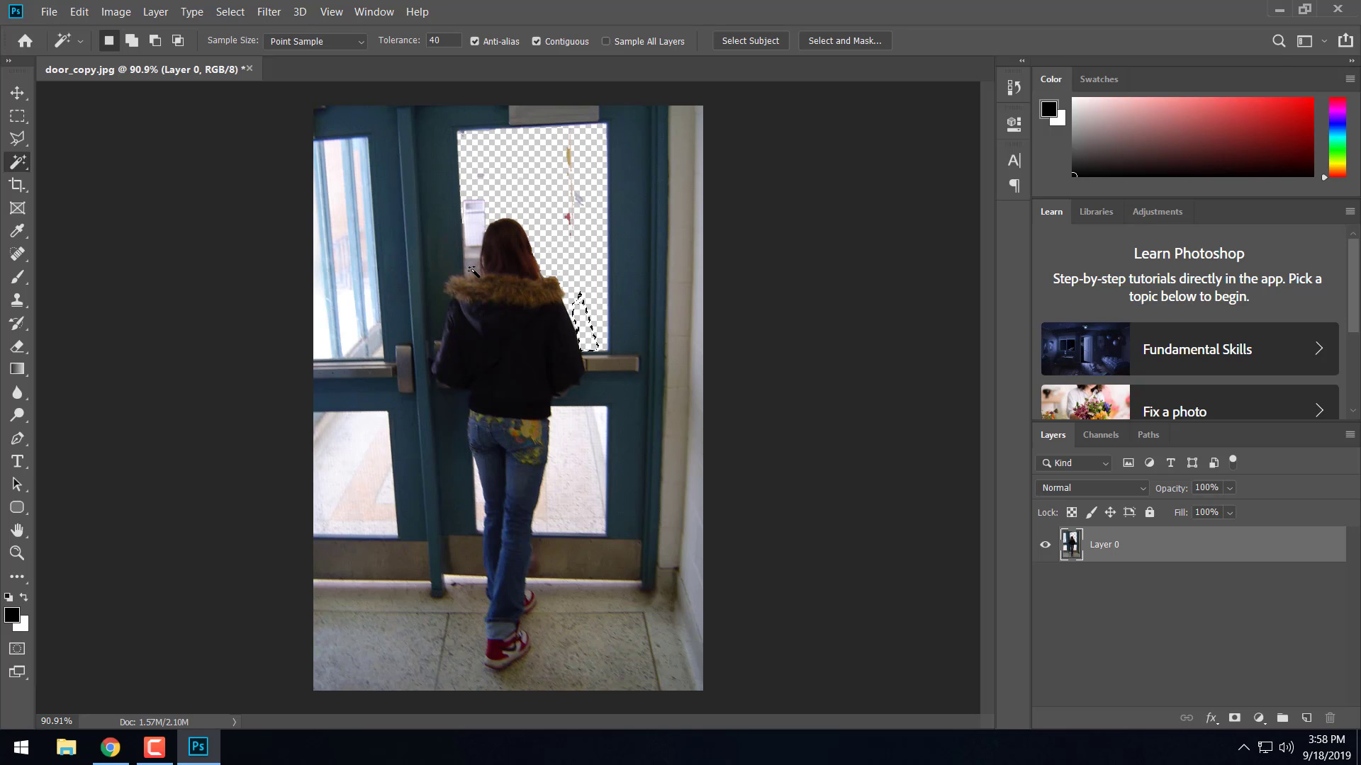
key("Delete")
left_click(474, 238)
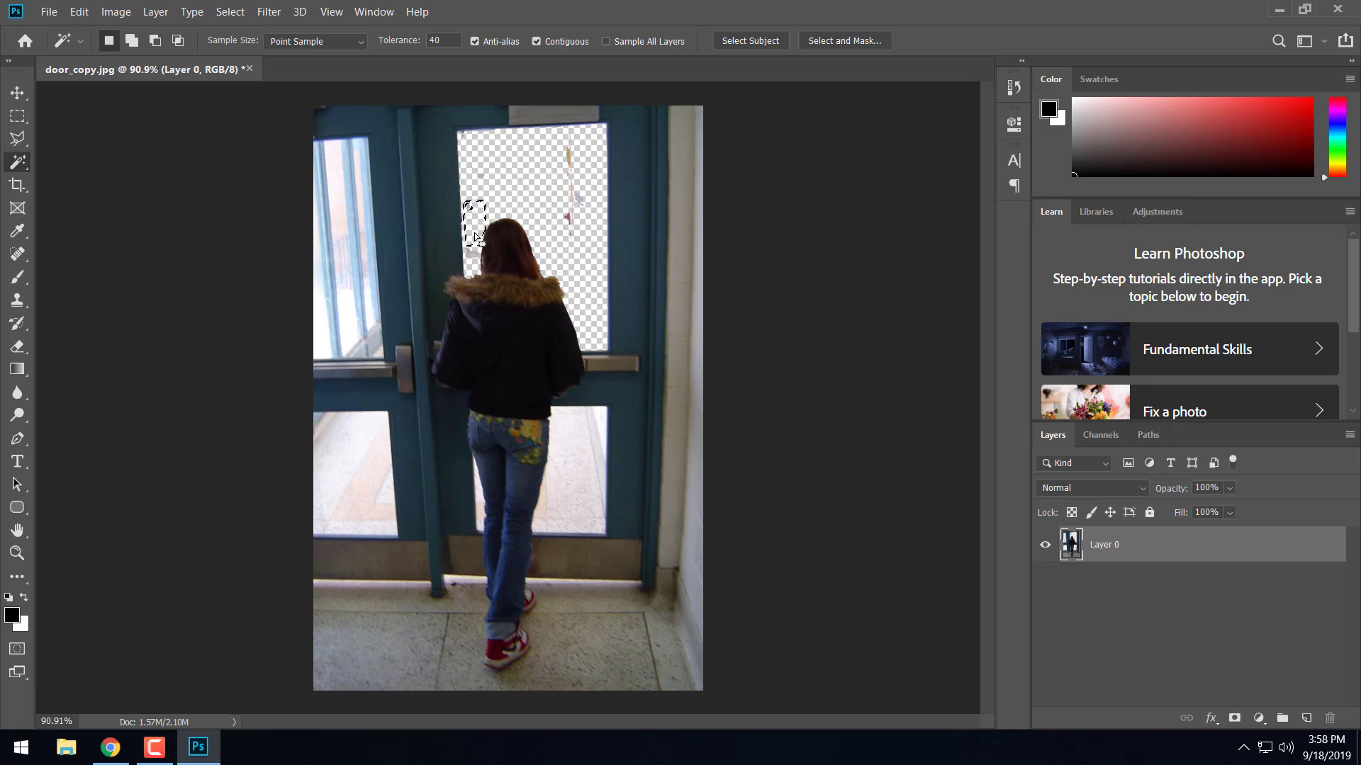
key("Delete")
left_click(570, 157)
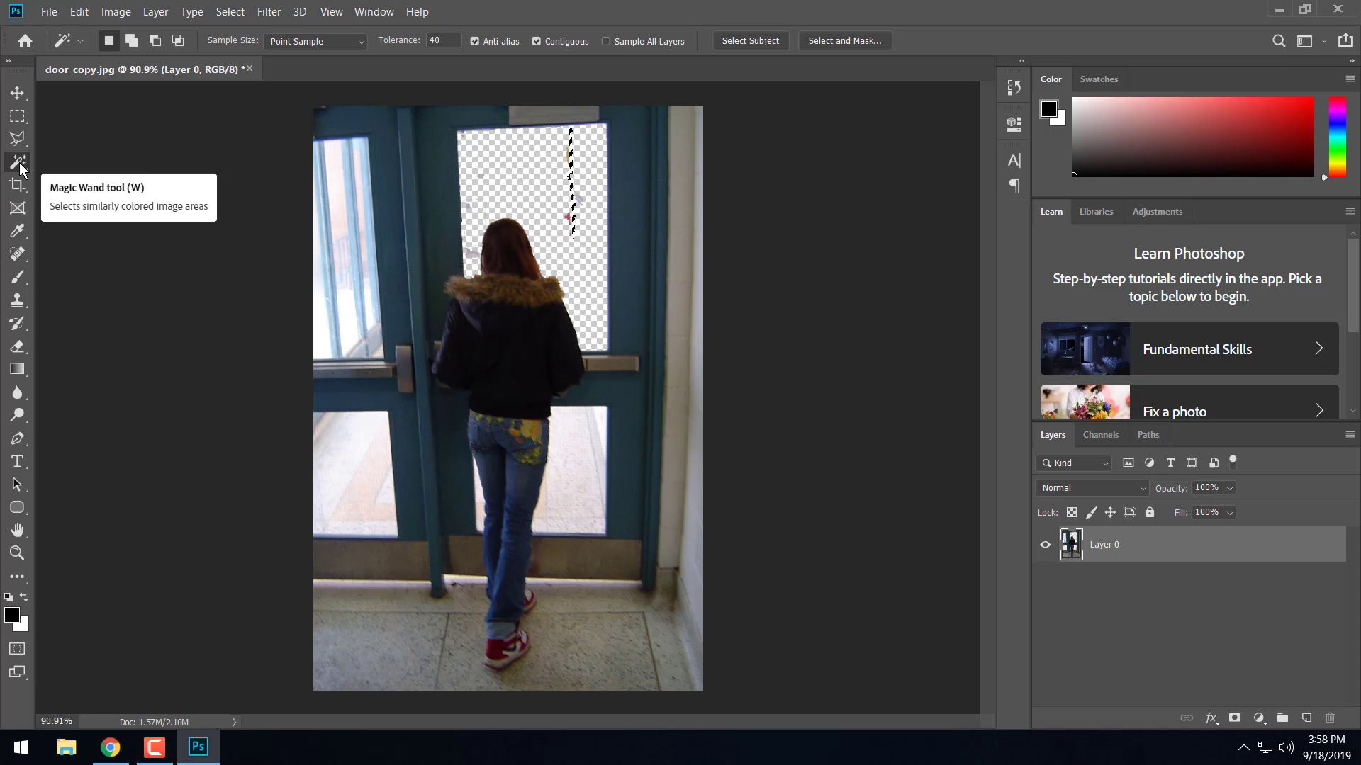
With the Rectangular Marquee, zoom in and delete the first cluster of leftover specks.
left_click(13, 118)
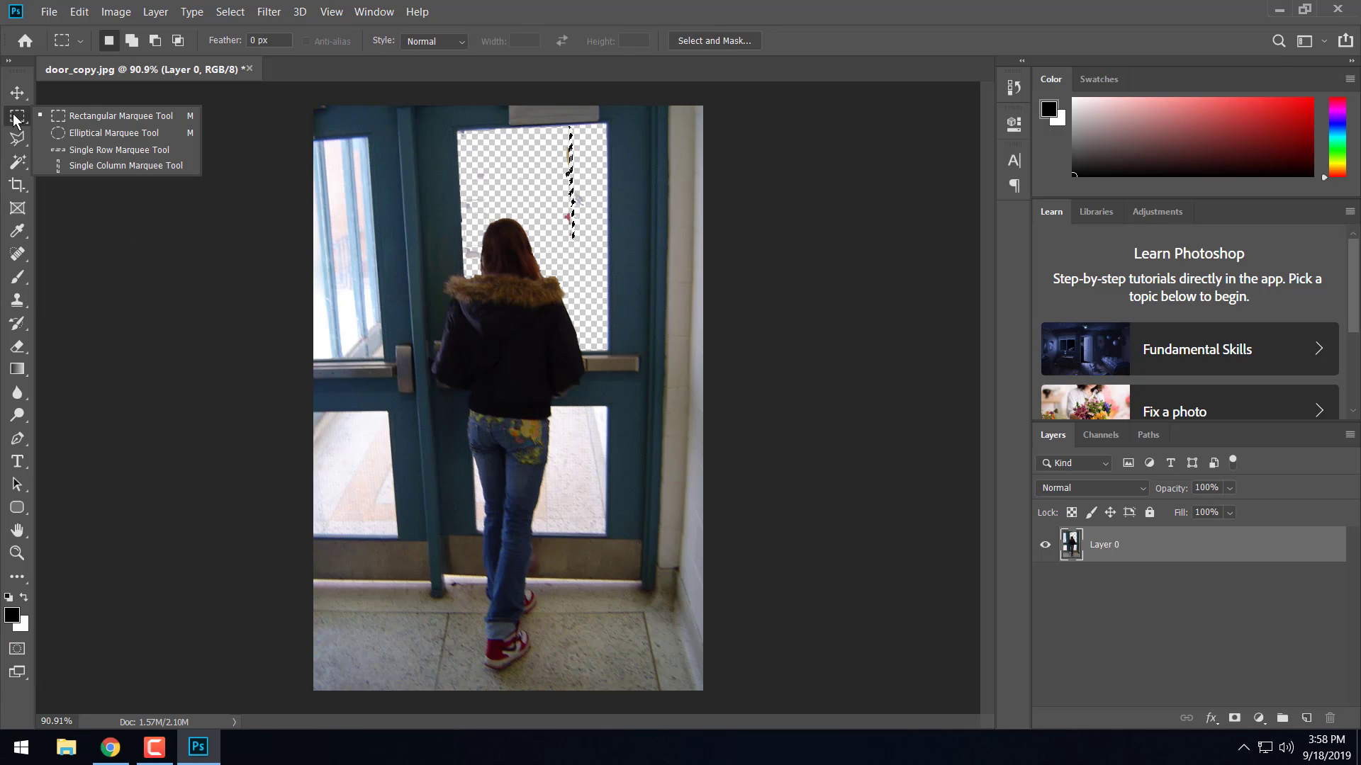
left_click(14, 118)
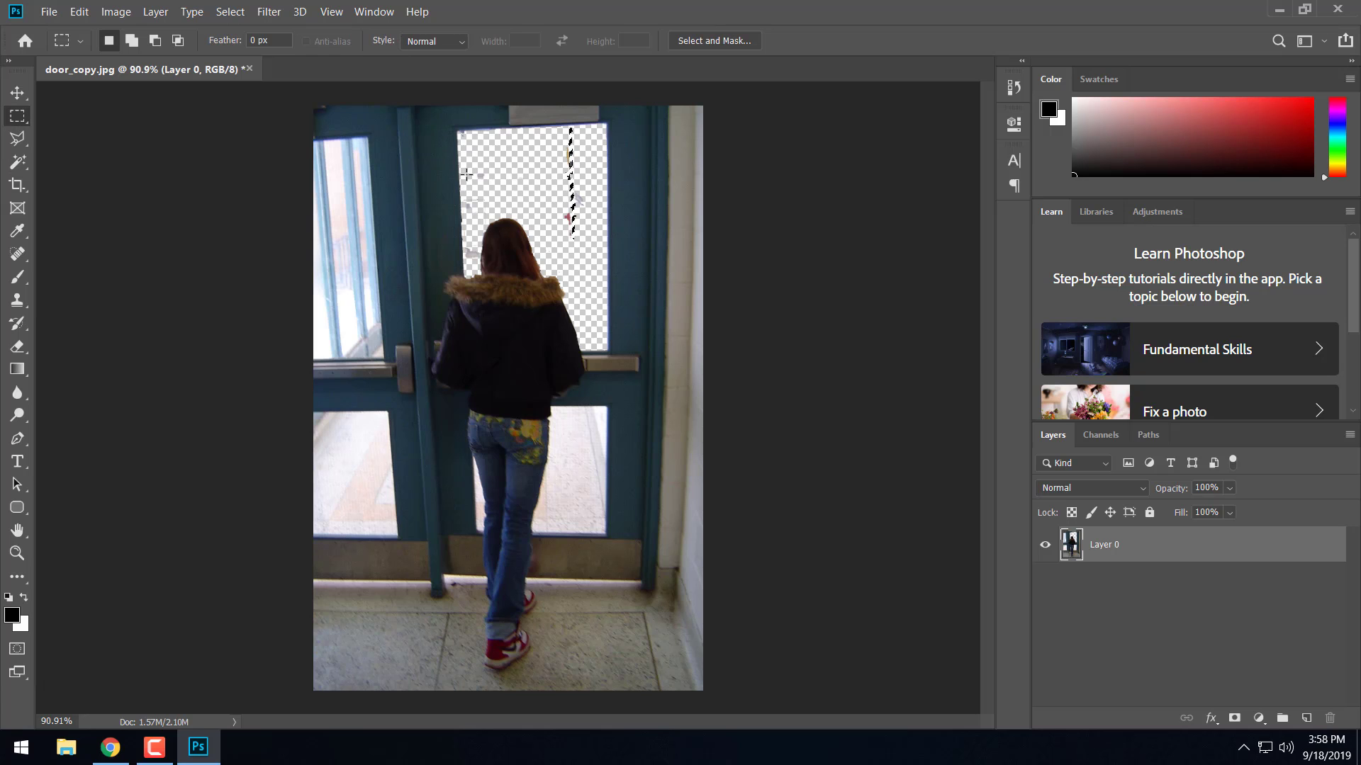
scroll(534, 204, "up", 3)
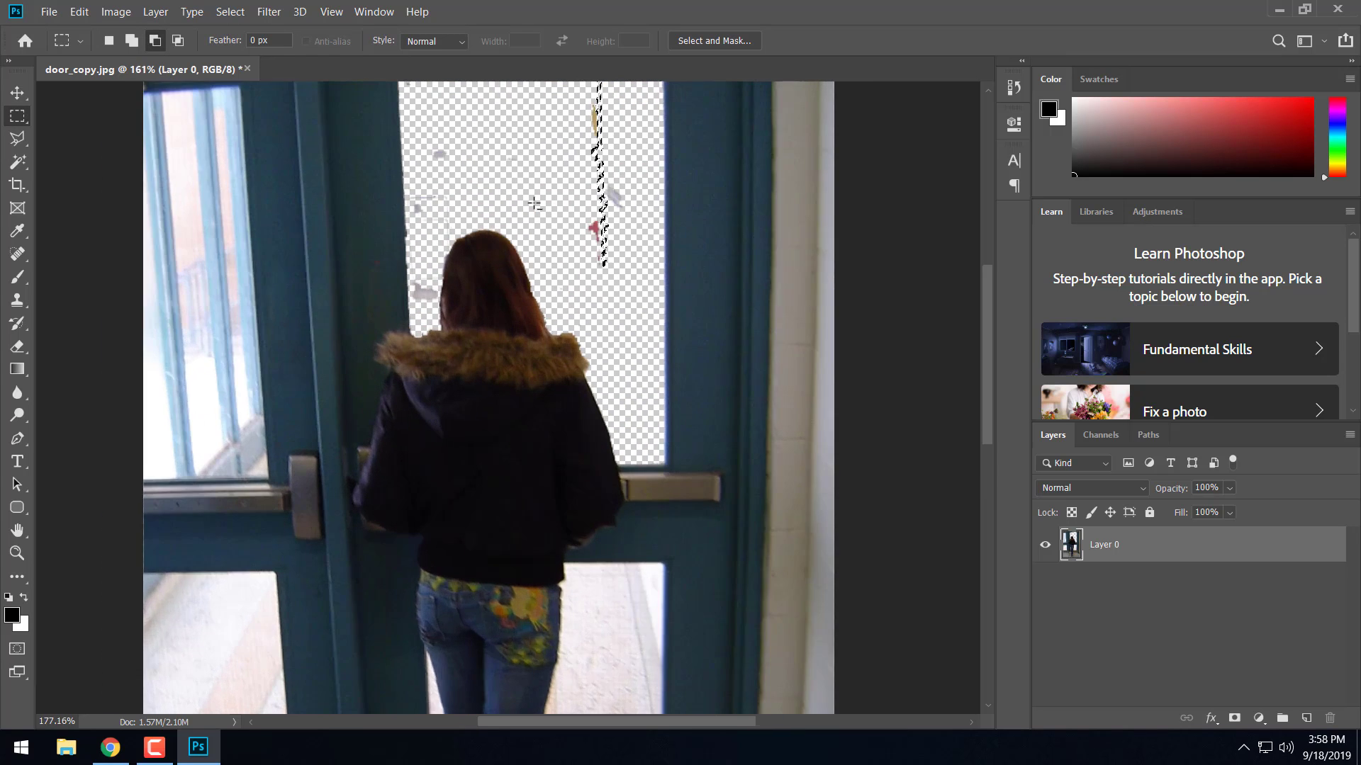
scroll(534, 204, "up", 3)
scroll(587, 243, "up", 2)
left_click_drag(587, 190, 700, 358)
key("Delete")
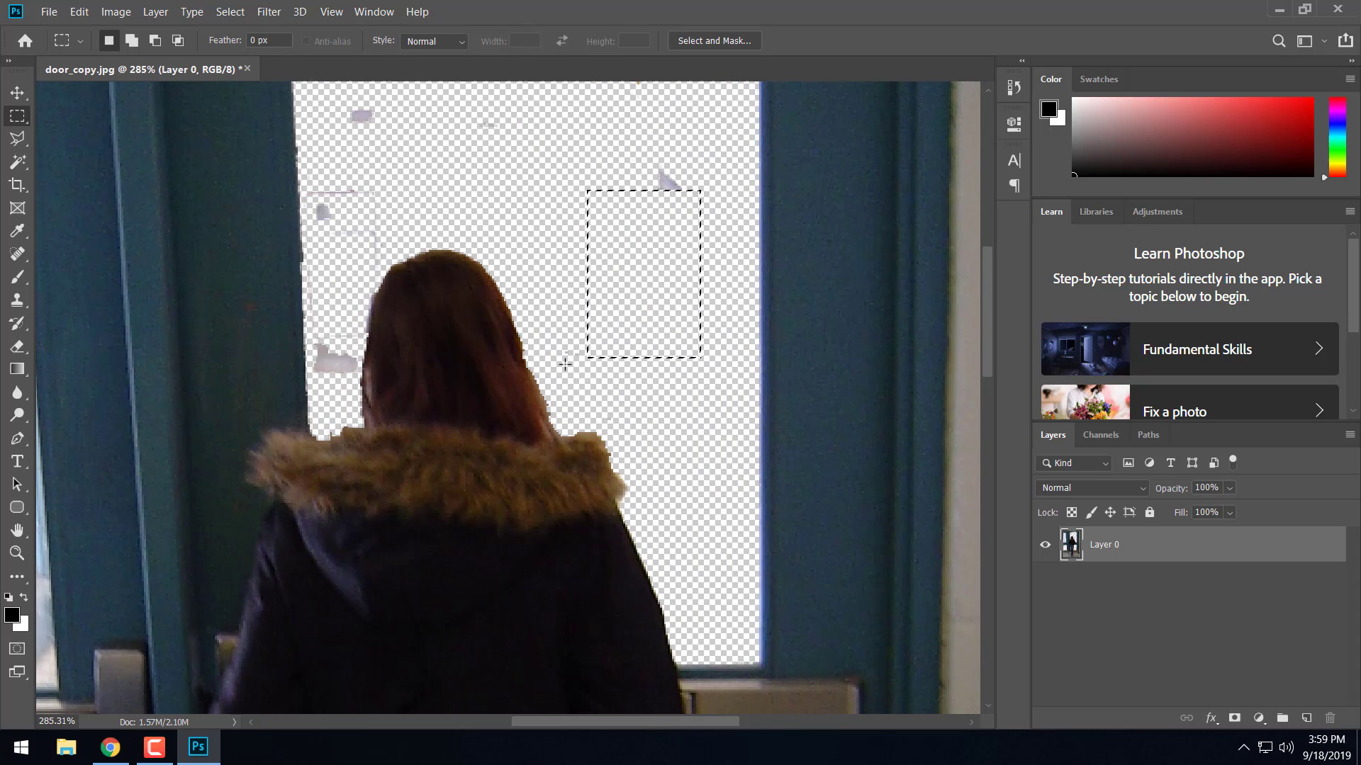
Marquee the remaining specks and smudges, including the top-left corner and above the hair.
left_click_drag(552, 333, 622, 394)
left_click_drag(628, 153, 719, 227)
scroll(668, 283, "up", 3)
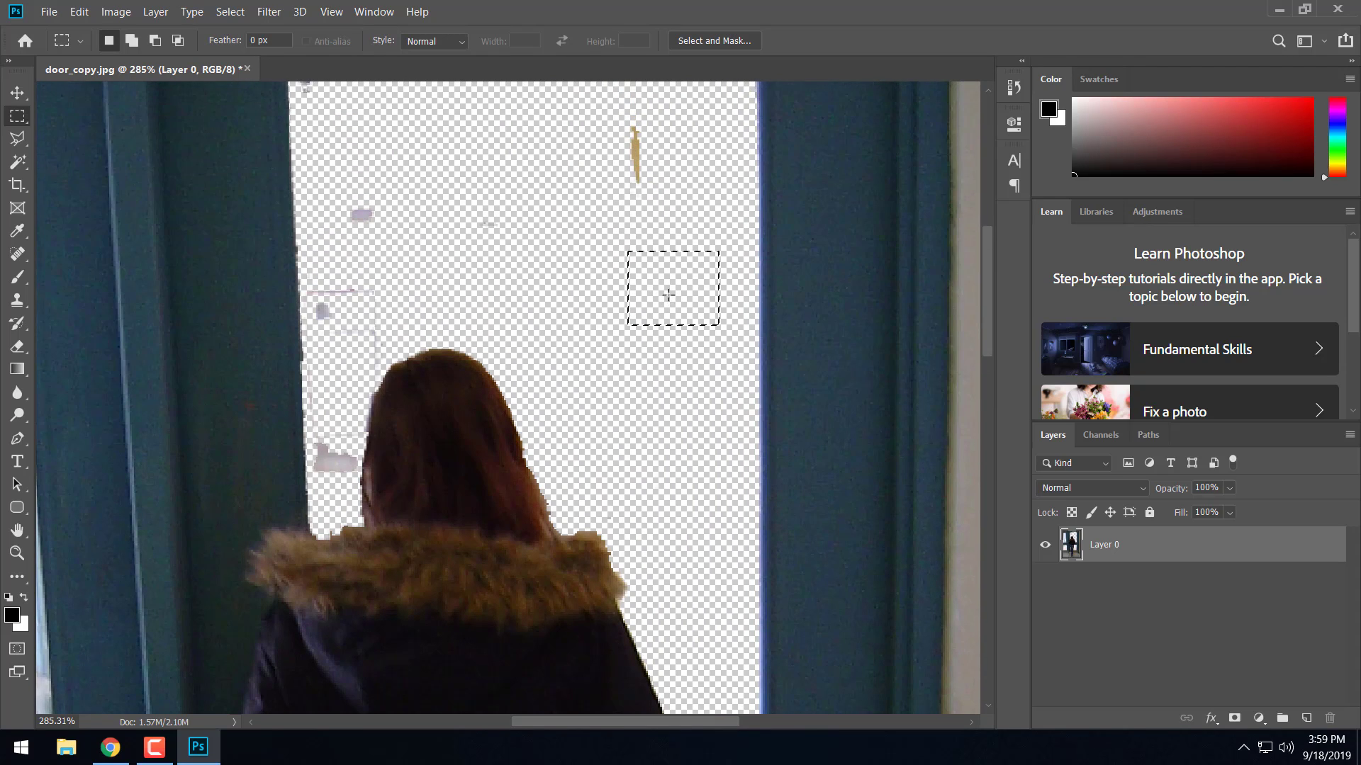
scroll(668, 294, "up", 2)
left_click_drag(610, 169, 686, 263)
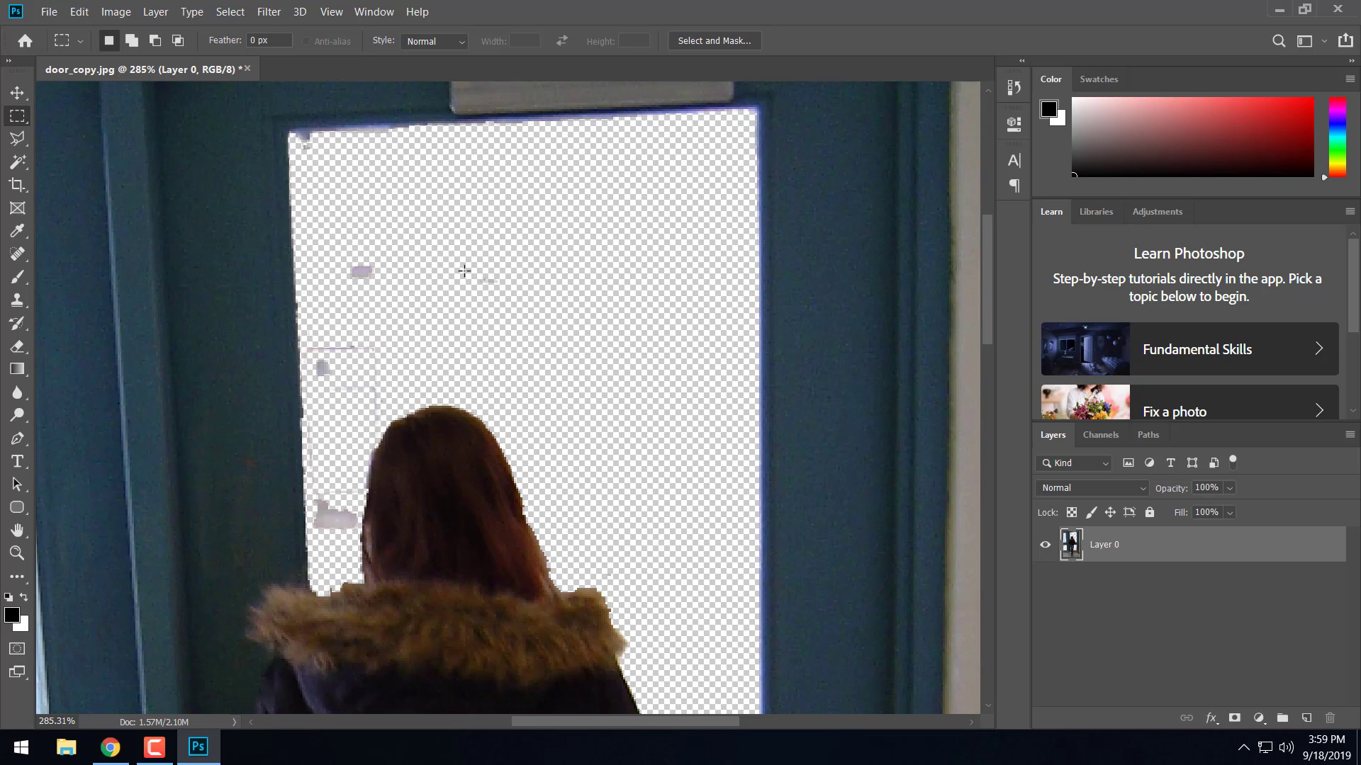
left_click_drag(464, 271, 528, 316)
left_click_drag(331, 251, 397, 313)
left_click_drag(306, 337, 387, 392)
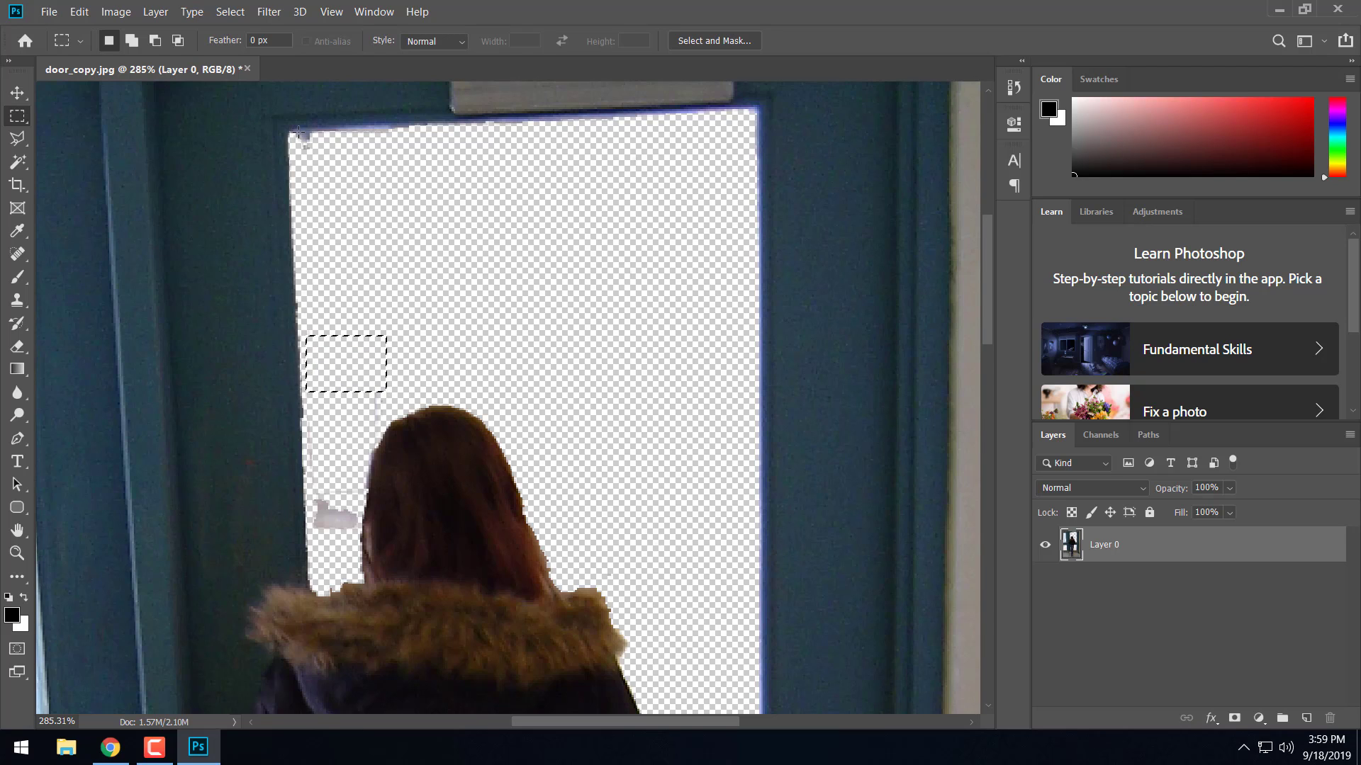
left_click_drag(293, 133, 423, 157)
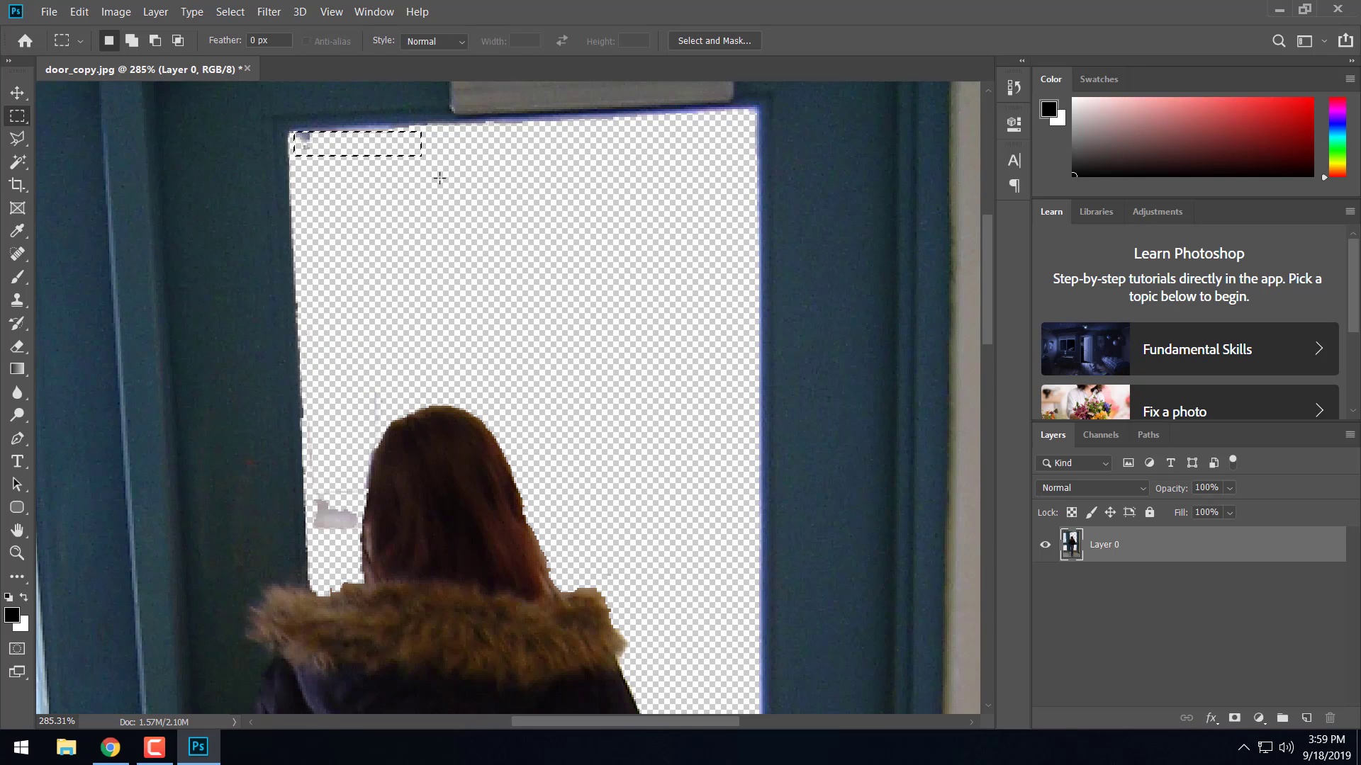
left_click(502, 218)
left_click_drag(350, 374, 392, 417)
Magic-wand and delete the grey smudge left of the hair, then deselect.
left_click(18, 162)
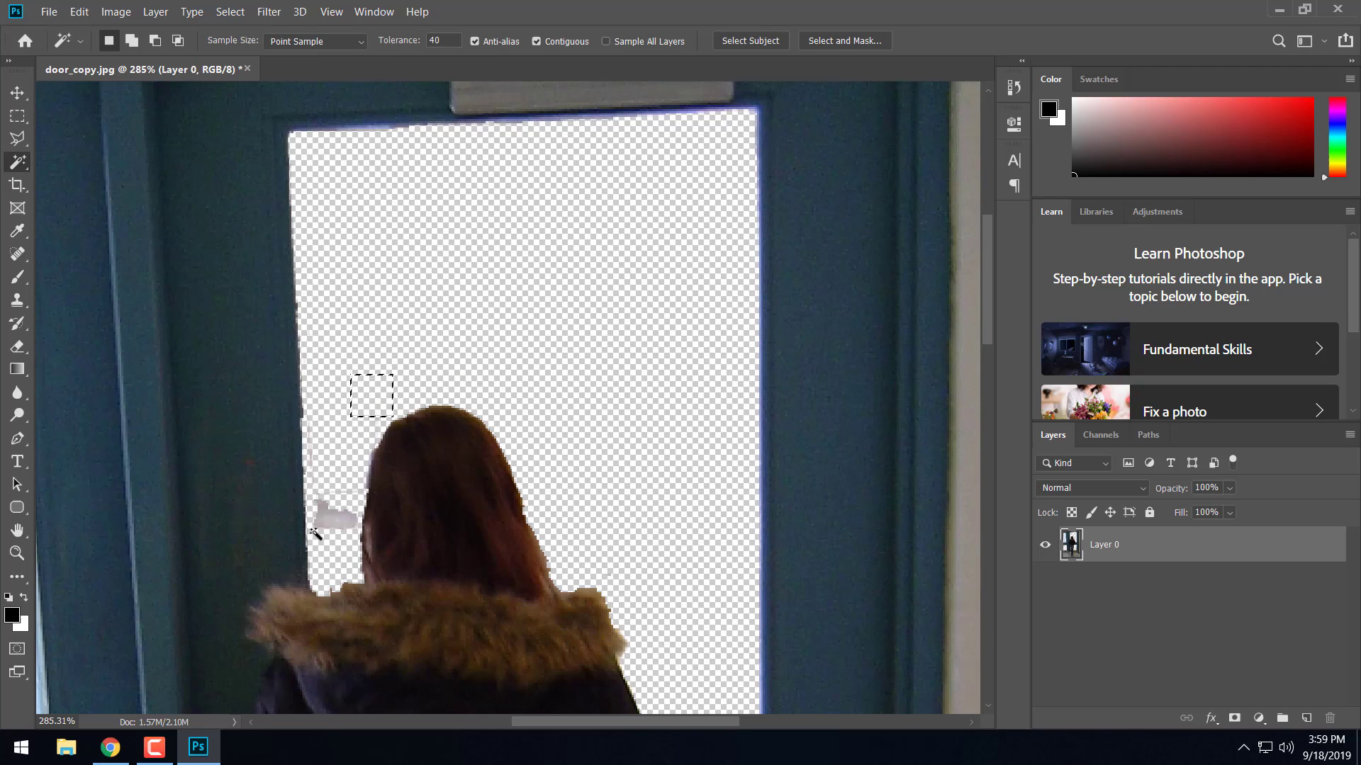
left_click(333, 521)
key("Delete")
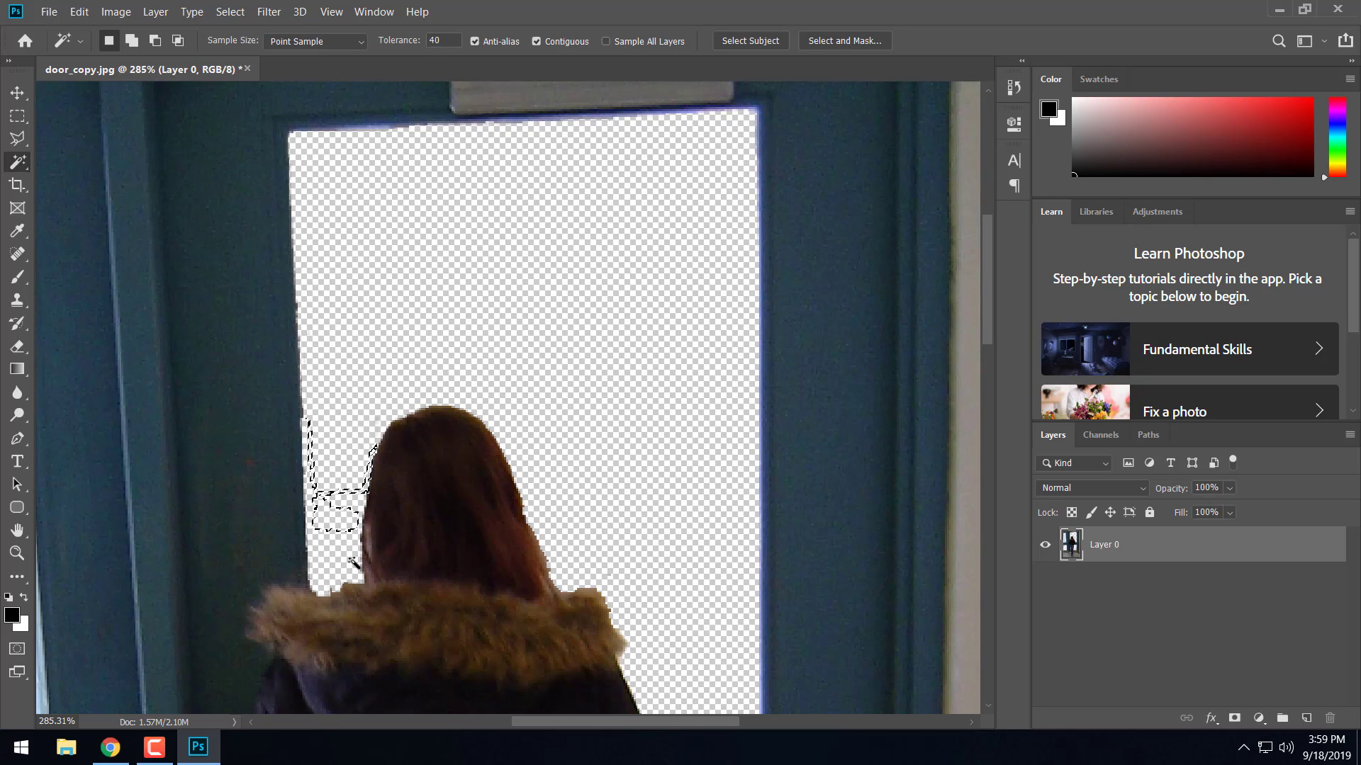
left_click(610, 550)
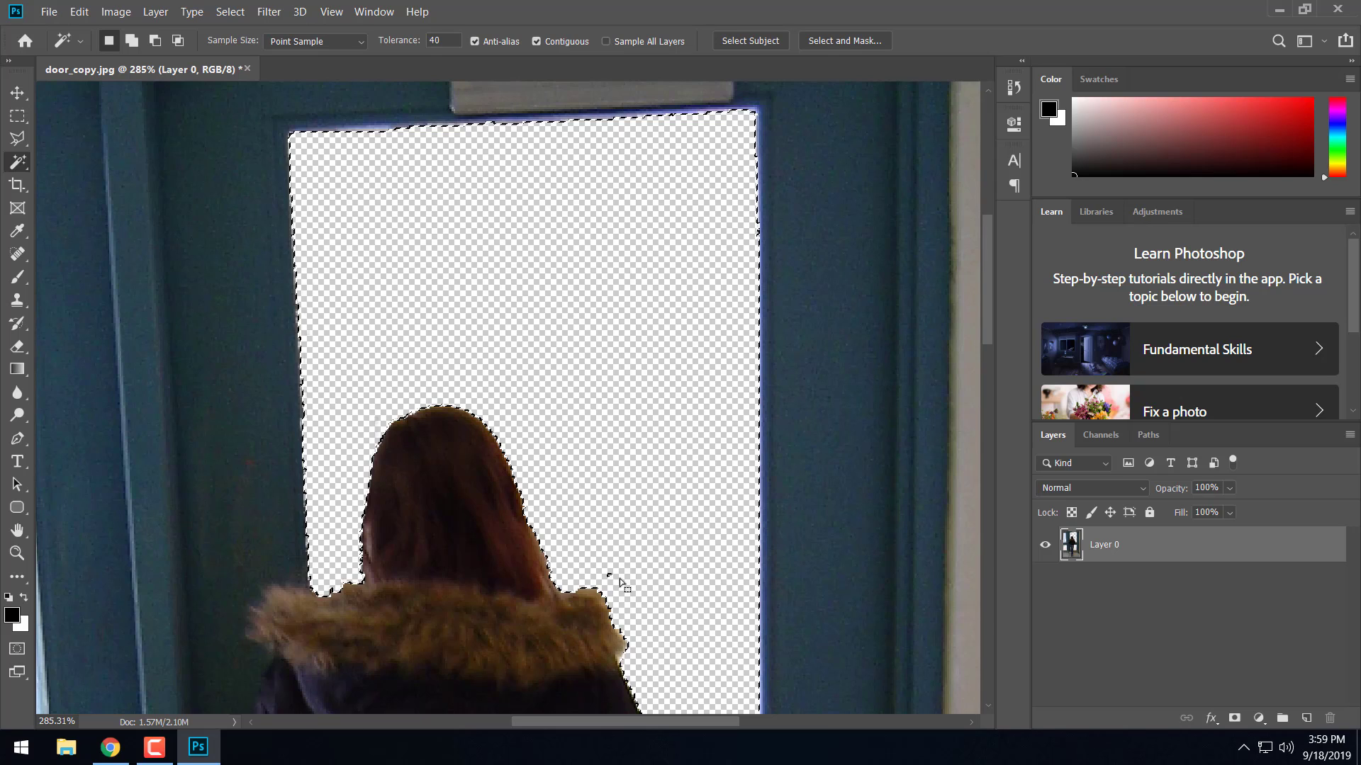
key("ctrl+d")
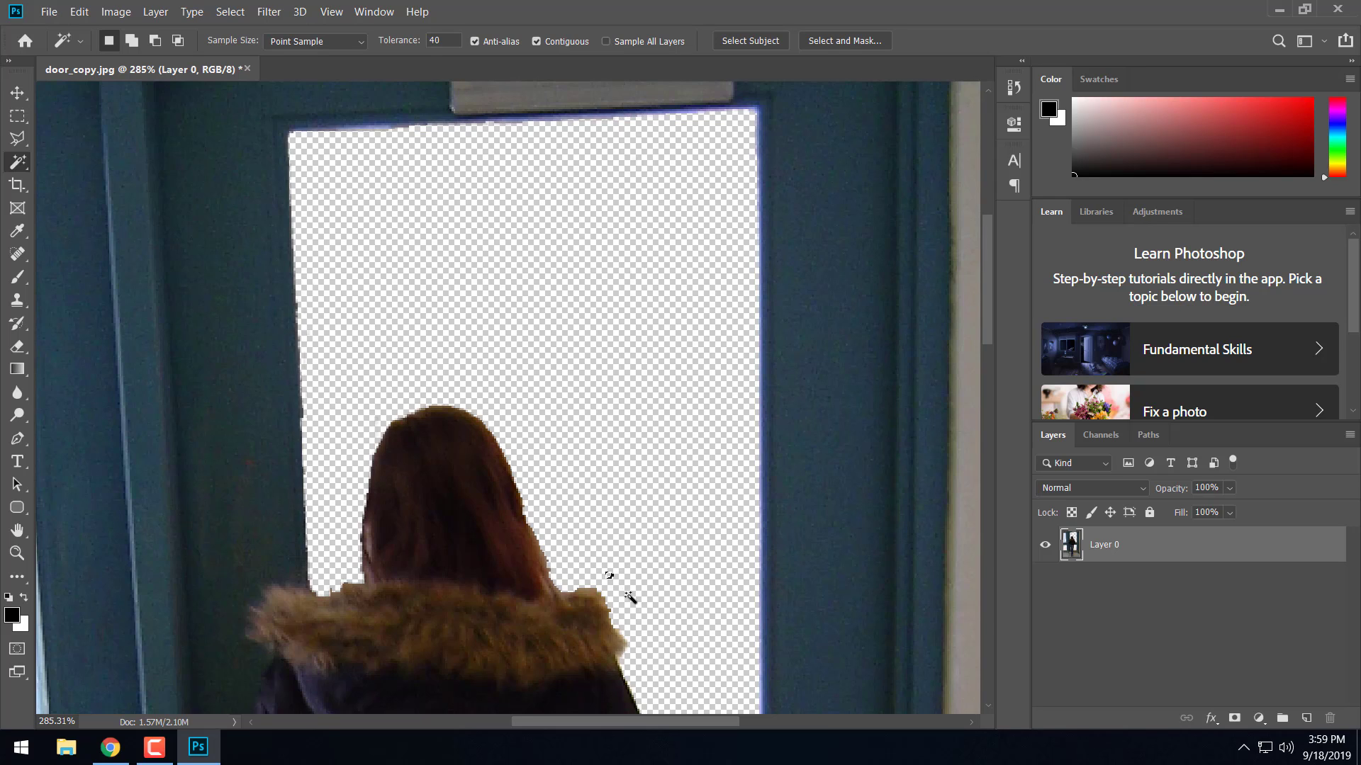
Reselect the transparent pane and scroll to inspect its edges around the hair and coat.
left_click(652, 567)
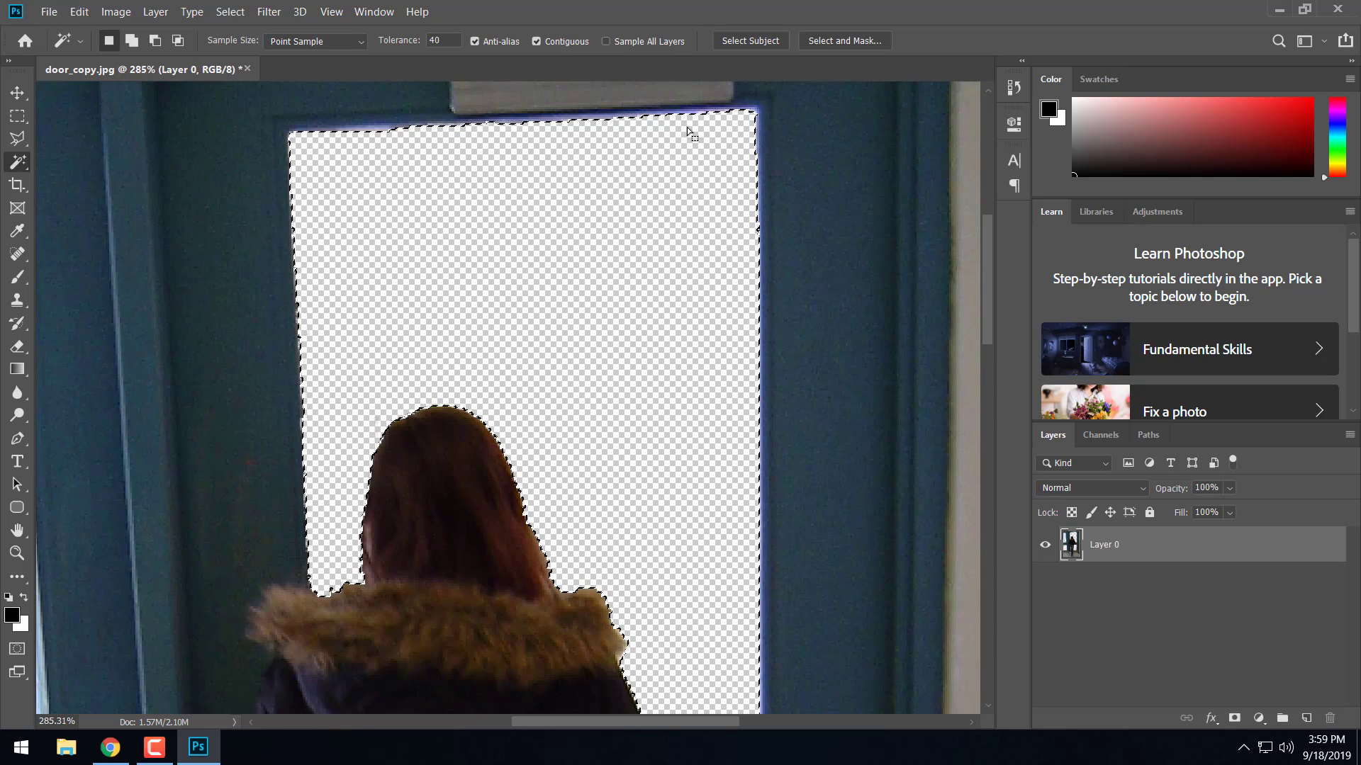
scroll(691, 556, "down", 1)
scroll(690, 555, "down", 4)
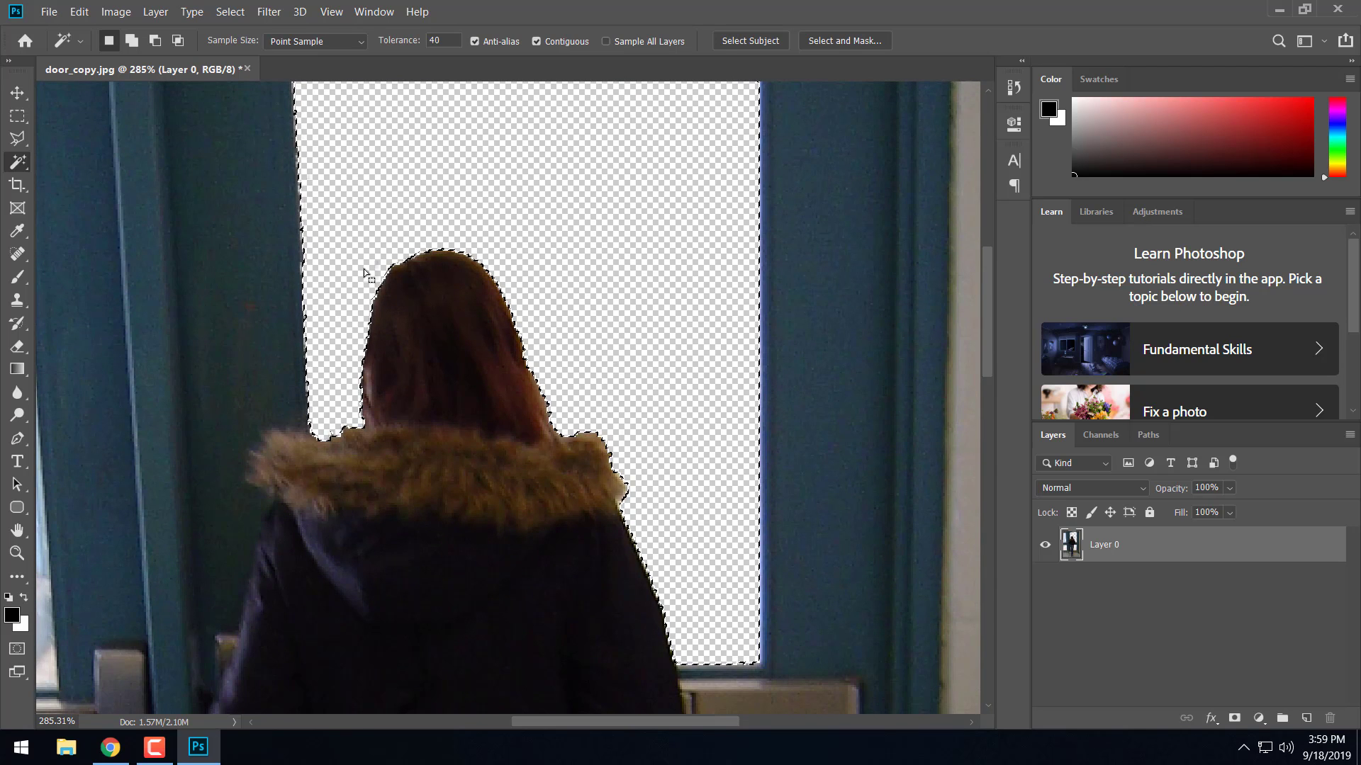
scroll(365, 268, "up", 5)
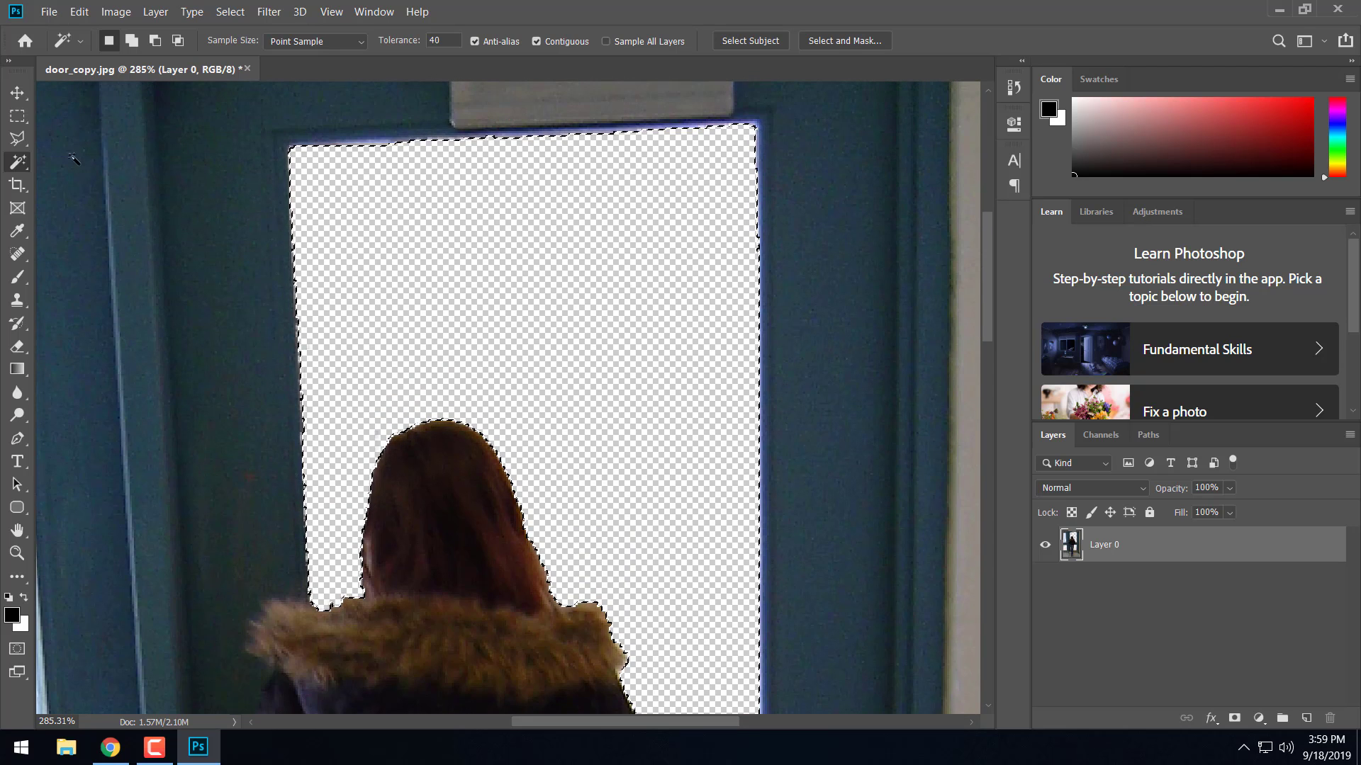
scroll(533, 314, "down", 6, "alt")
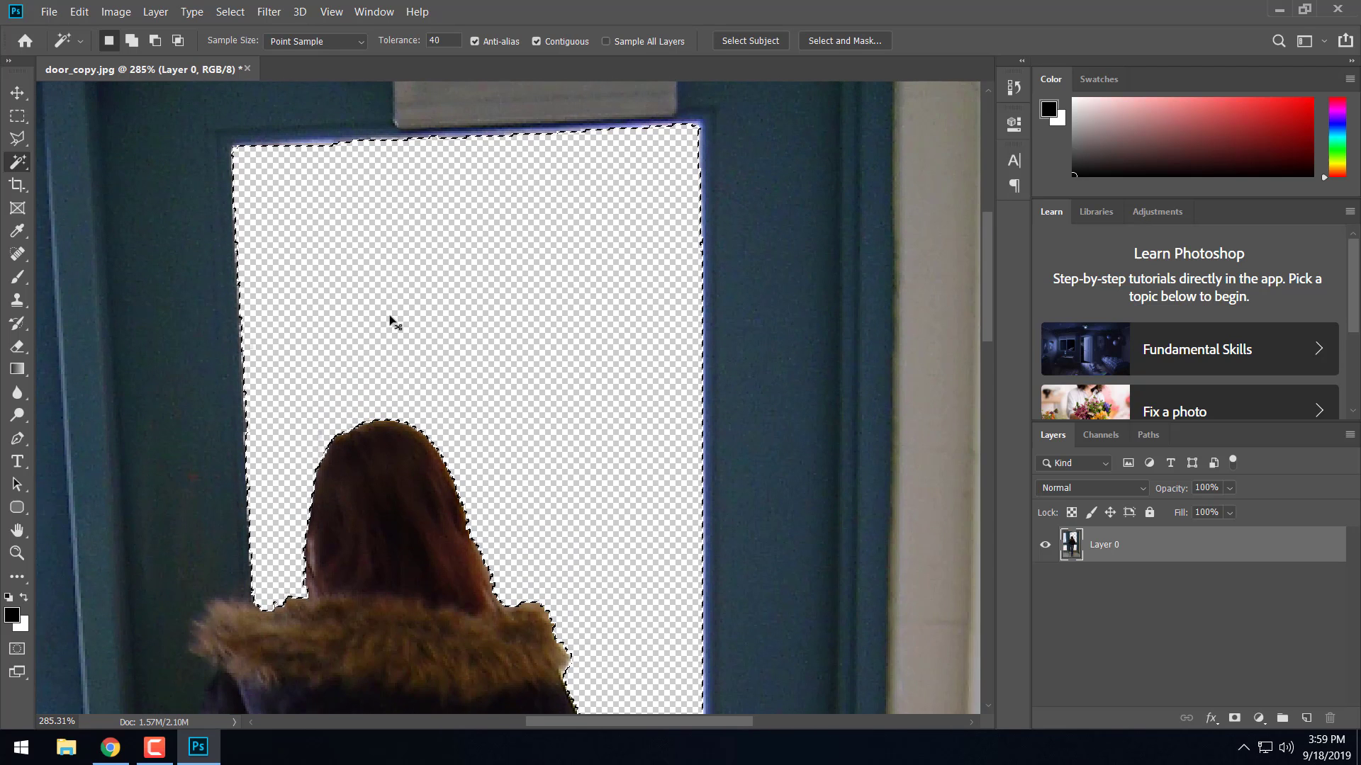
scroll(448, 349, "down", 1, "alt")
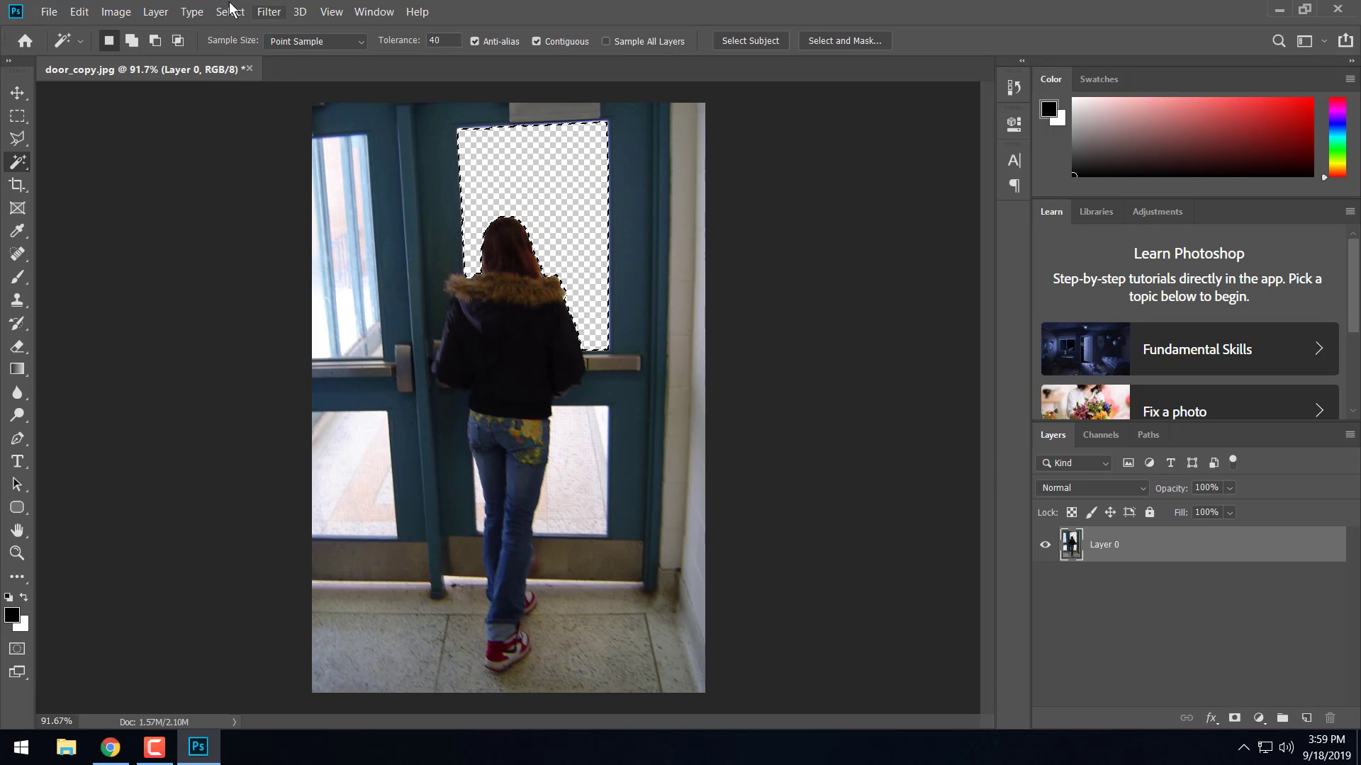
Deselect, draw a small Lasso loop in the cleared pane, then pick the Polygonal Lasso.
left_click(230, 12)
left_click(248, 46)
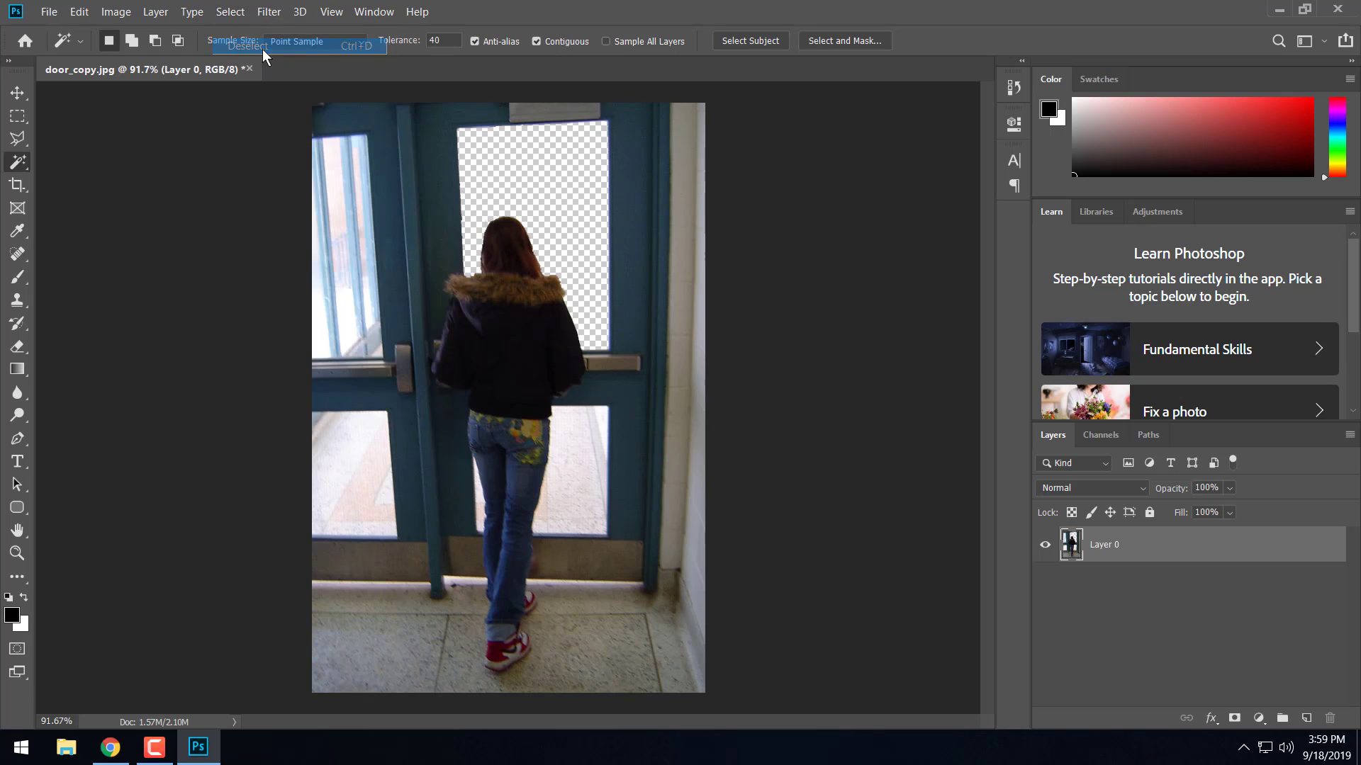
left_click(23, 138)
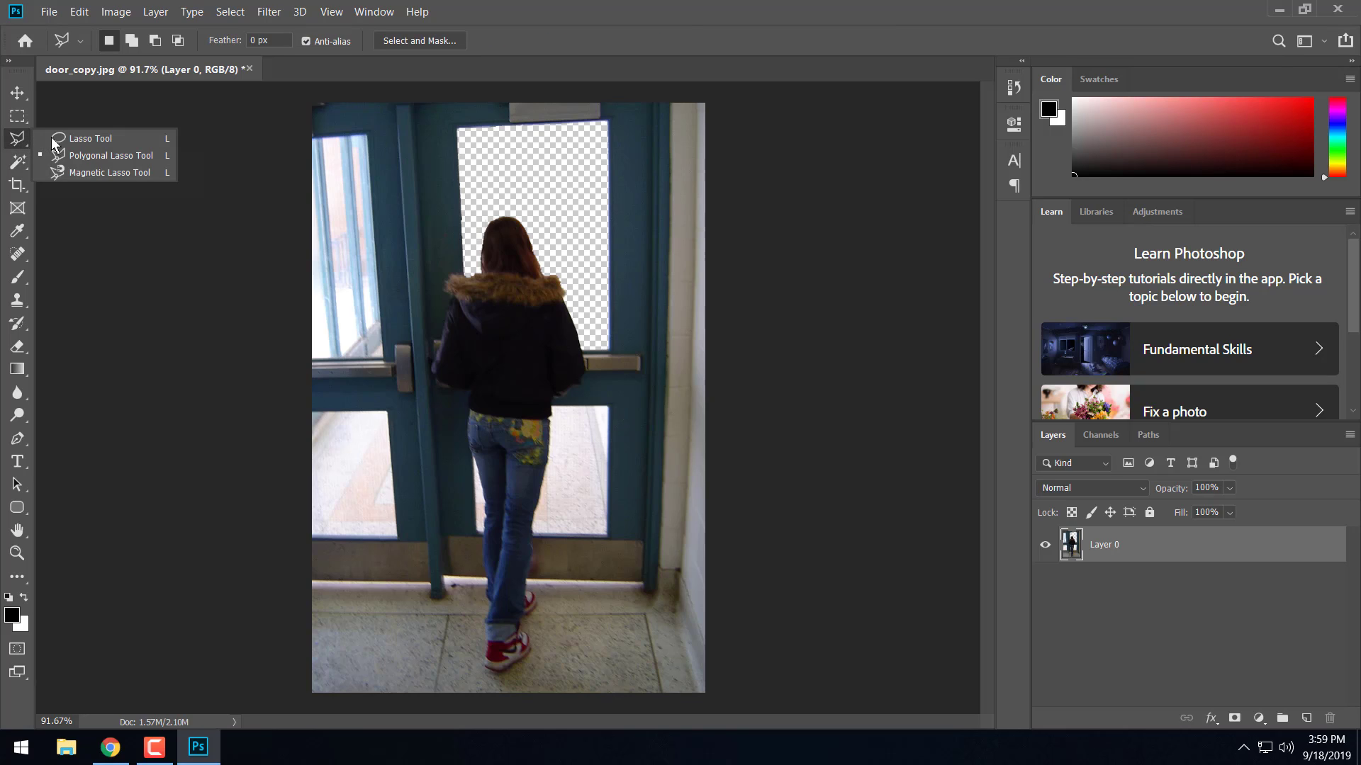
left_click(85, 139)
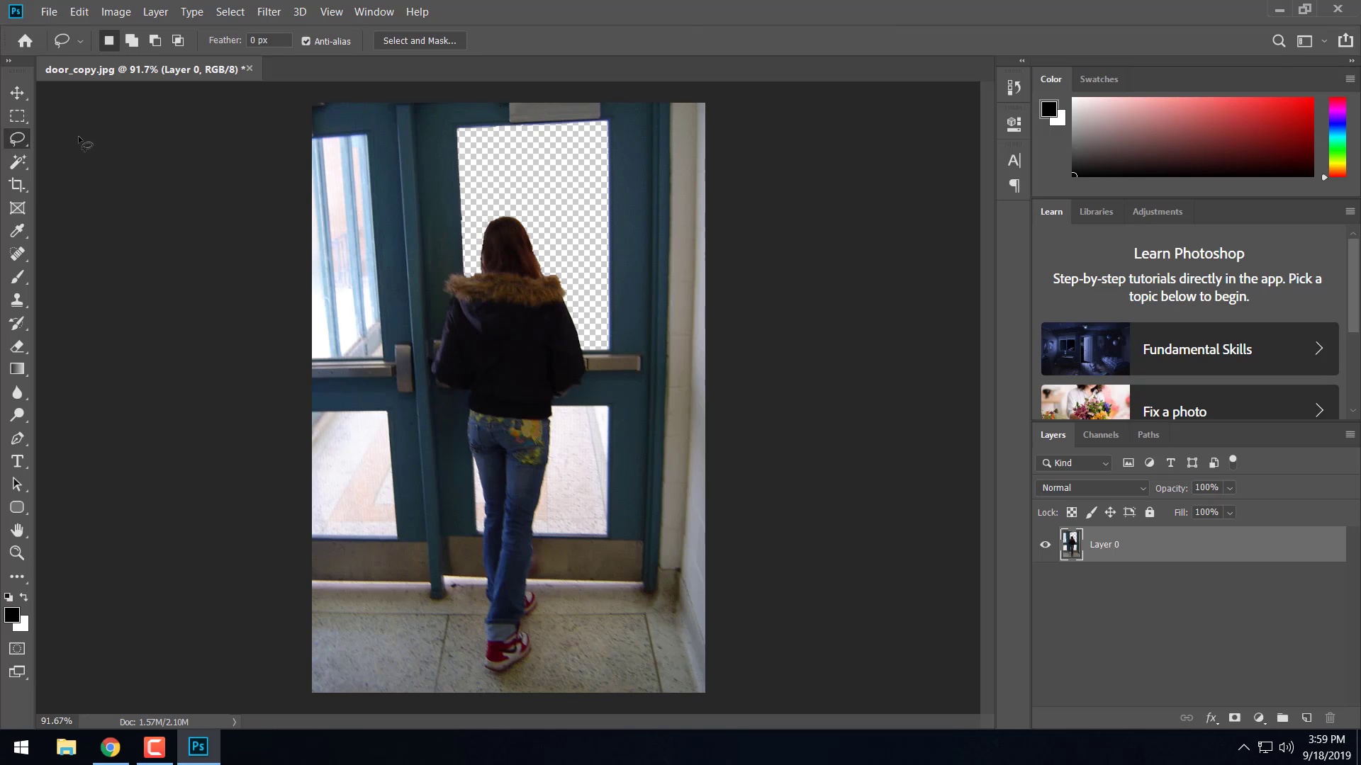
left_click(22, 144)
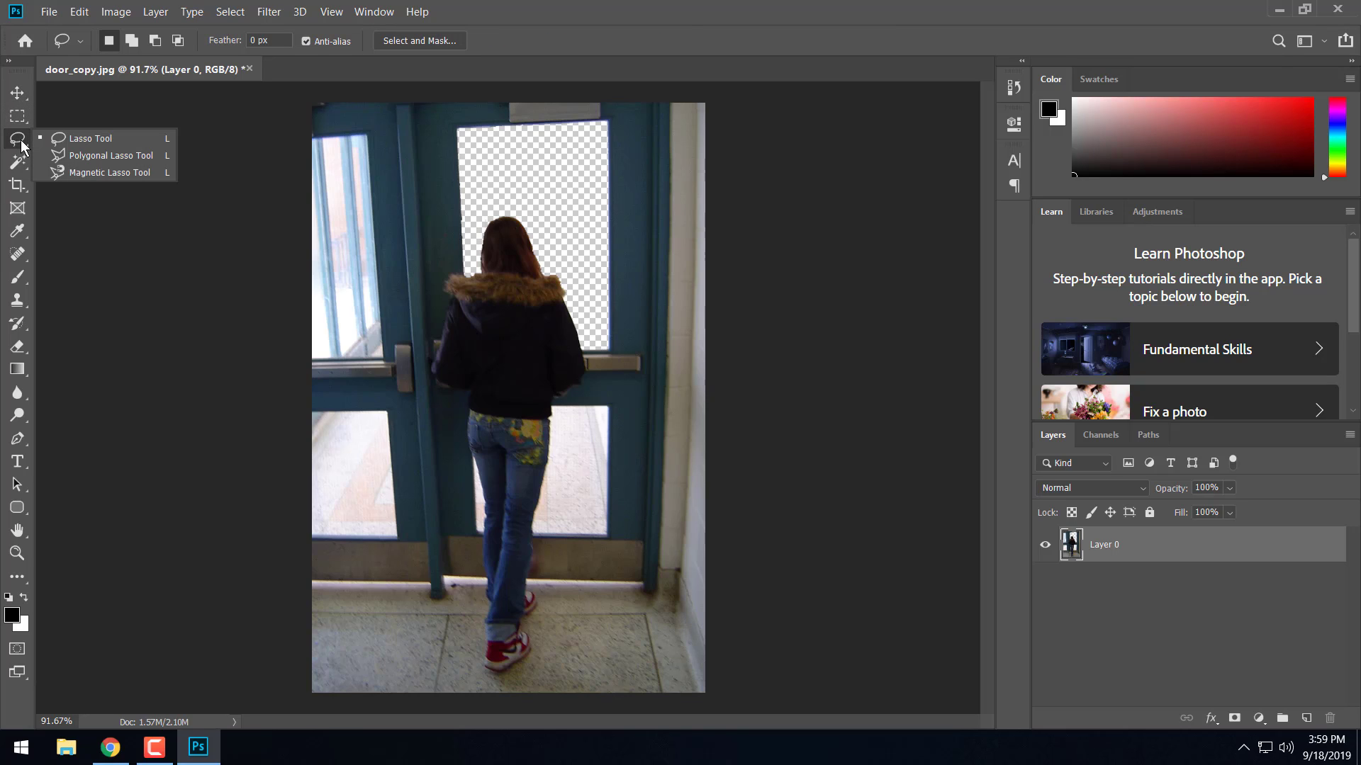
left_click(83, 139)
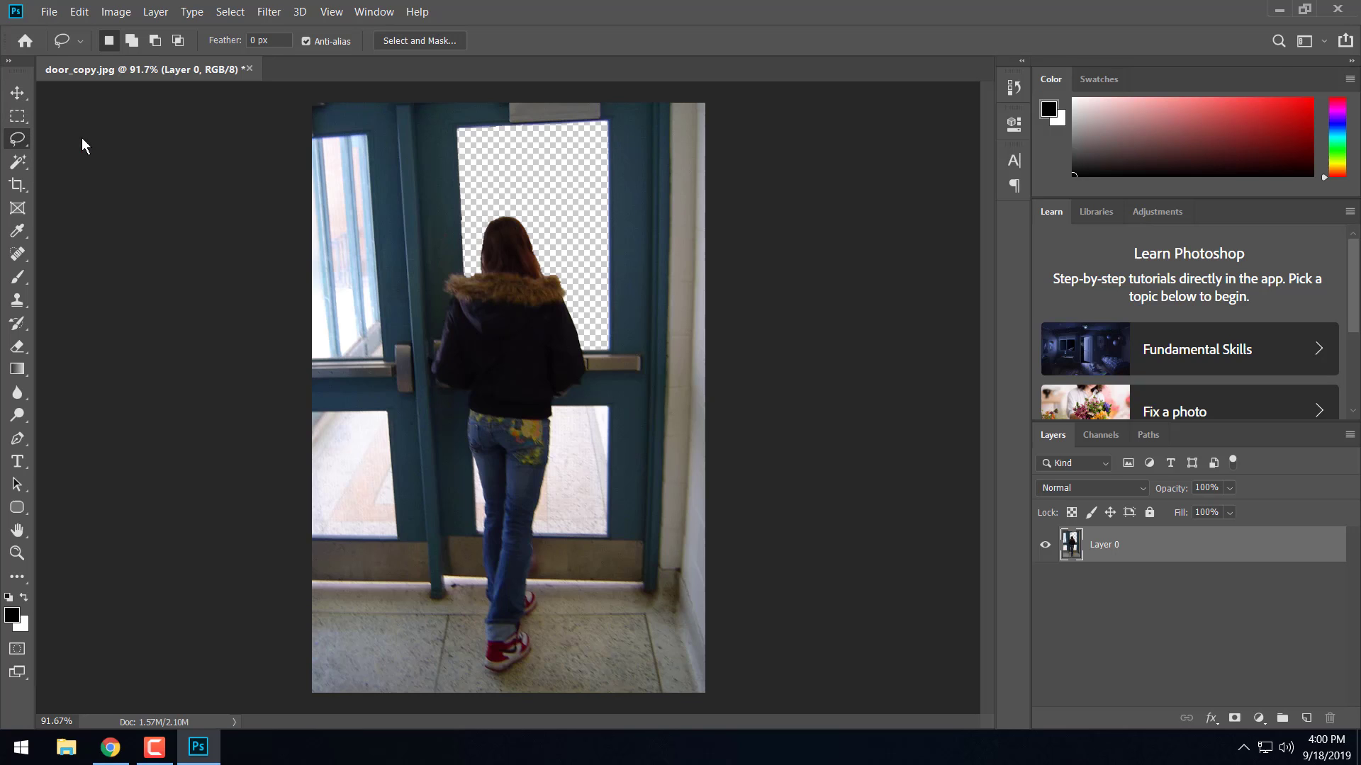
mouse_move(510, 158)
left_mouse_down()
mouse_move(503, 187)
mouse_move(554, 193)
mouse_move(551, 165)
mouse_move(512, 164)
left_mouse_up()
right_click(13, 142)
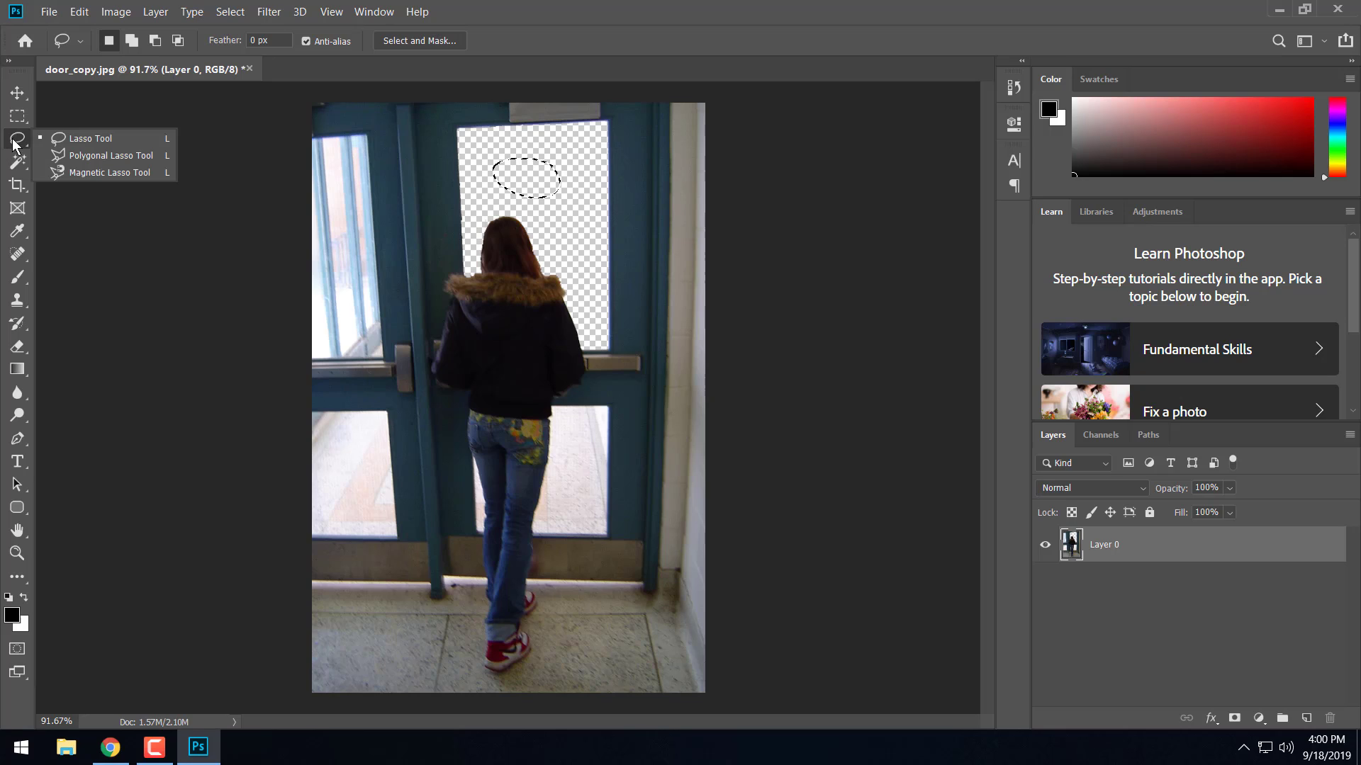
left_click(83, 156)
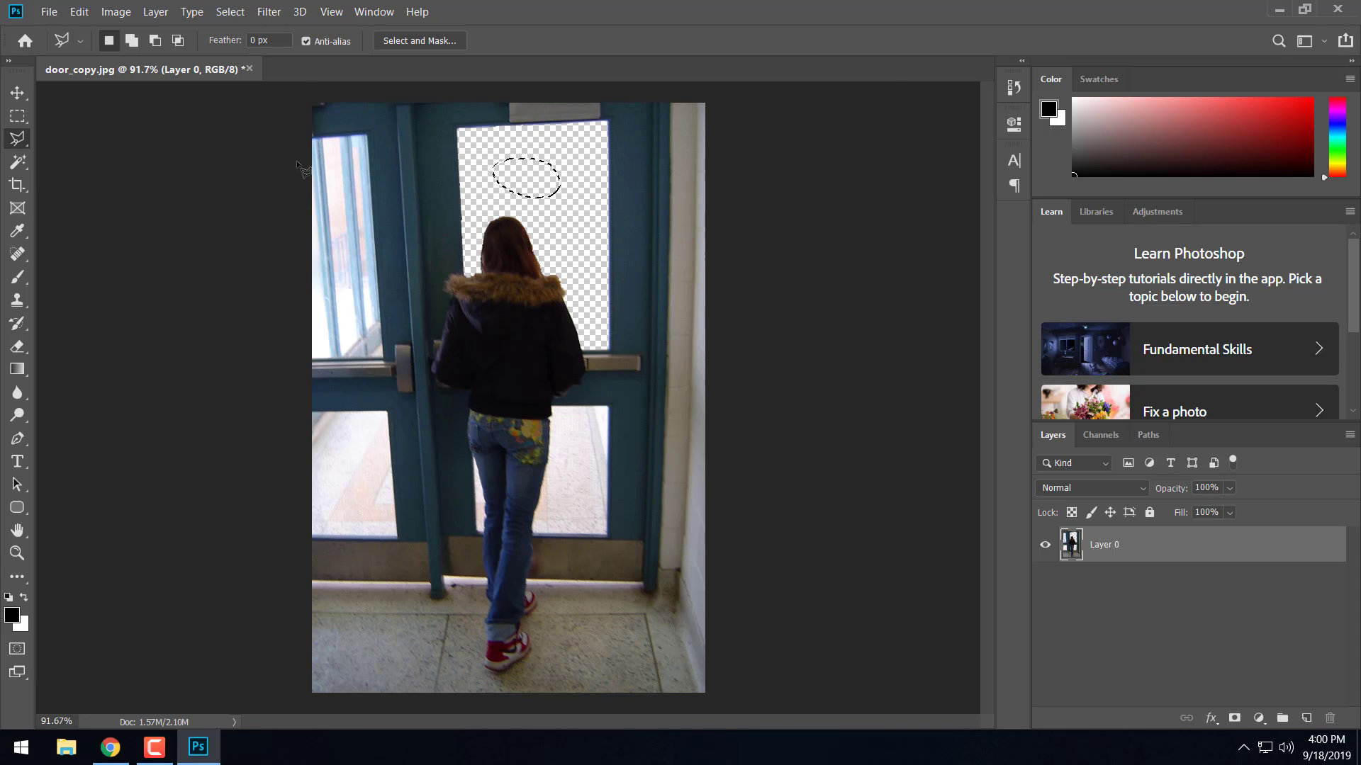
Outline the upper-left glass pane with the Polygonal Lasso and delete its pixels.
scroll(296, 160, "up", 3)
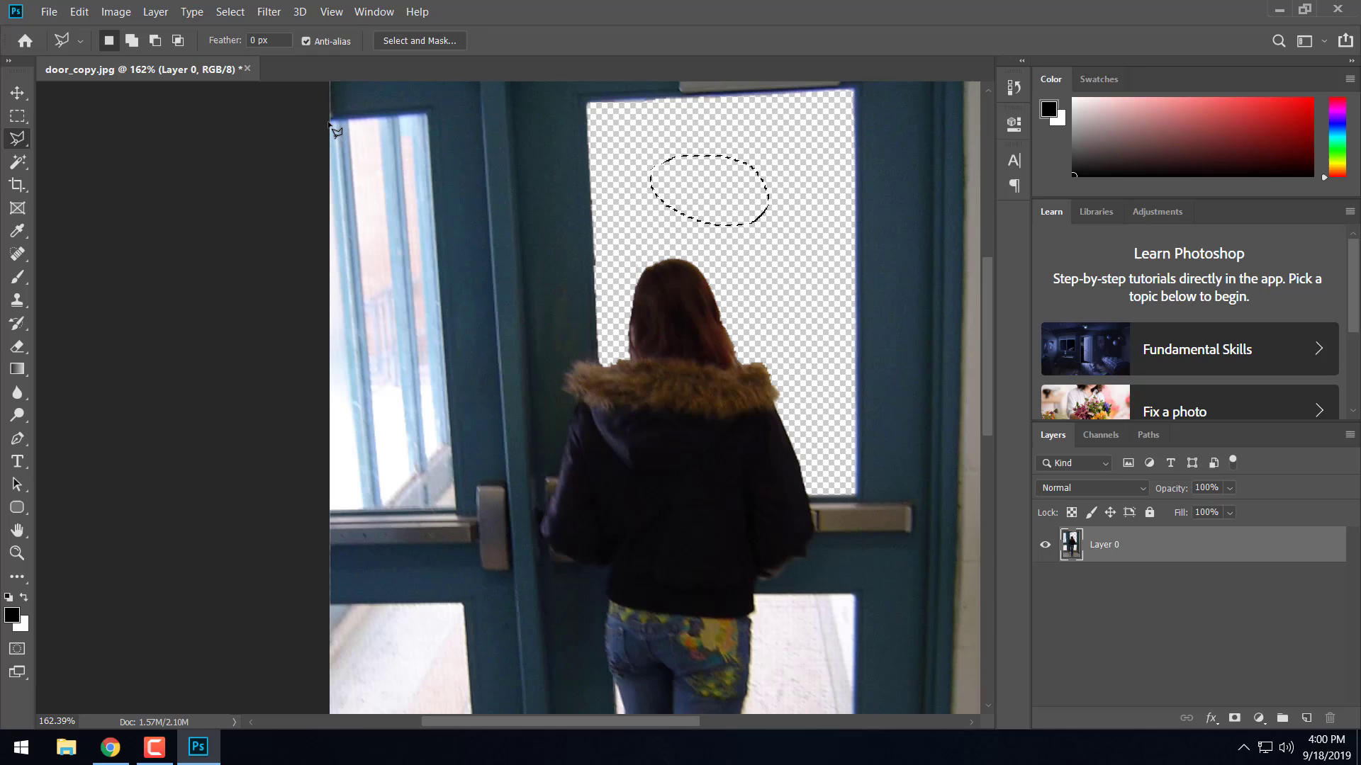
key("ctrl+d")
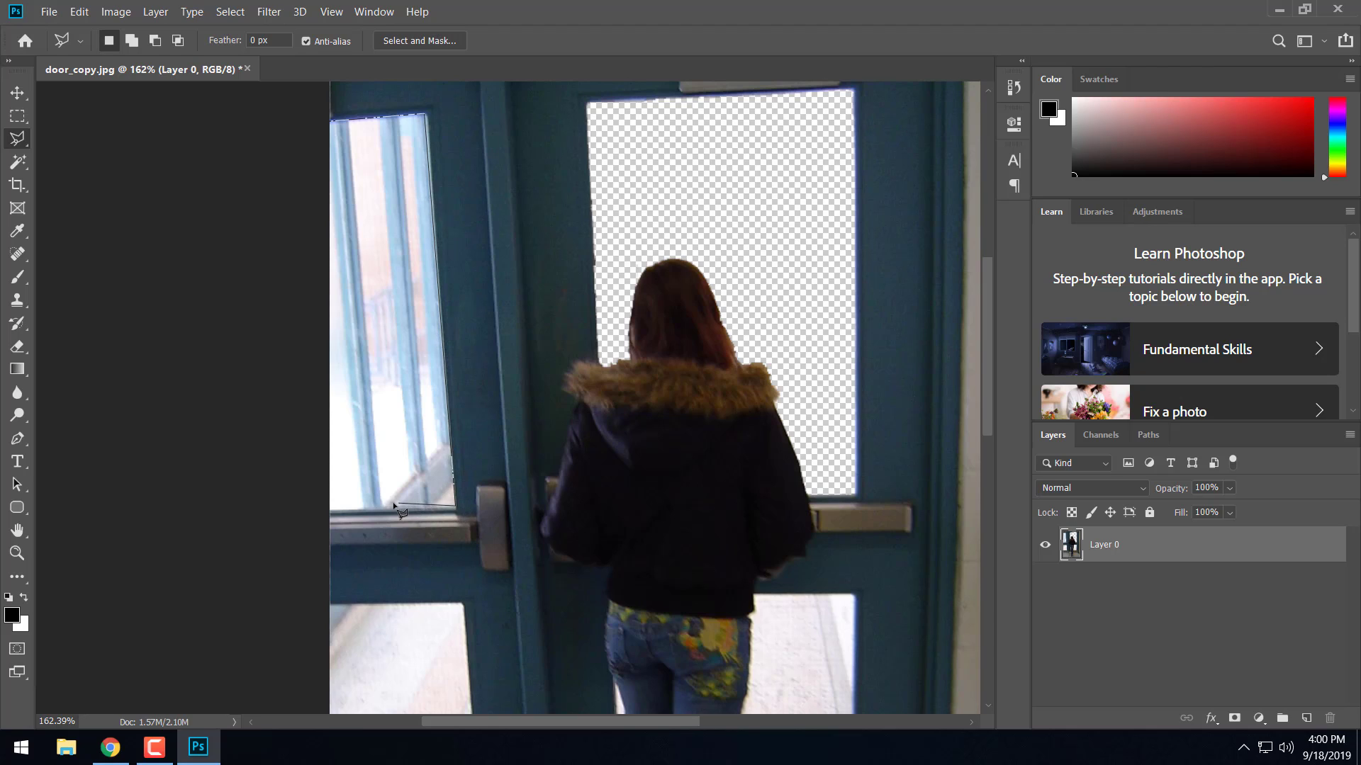
left_click(328, 509)
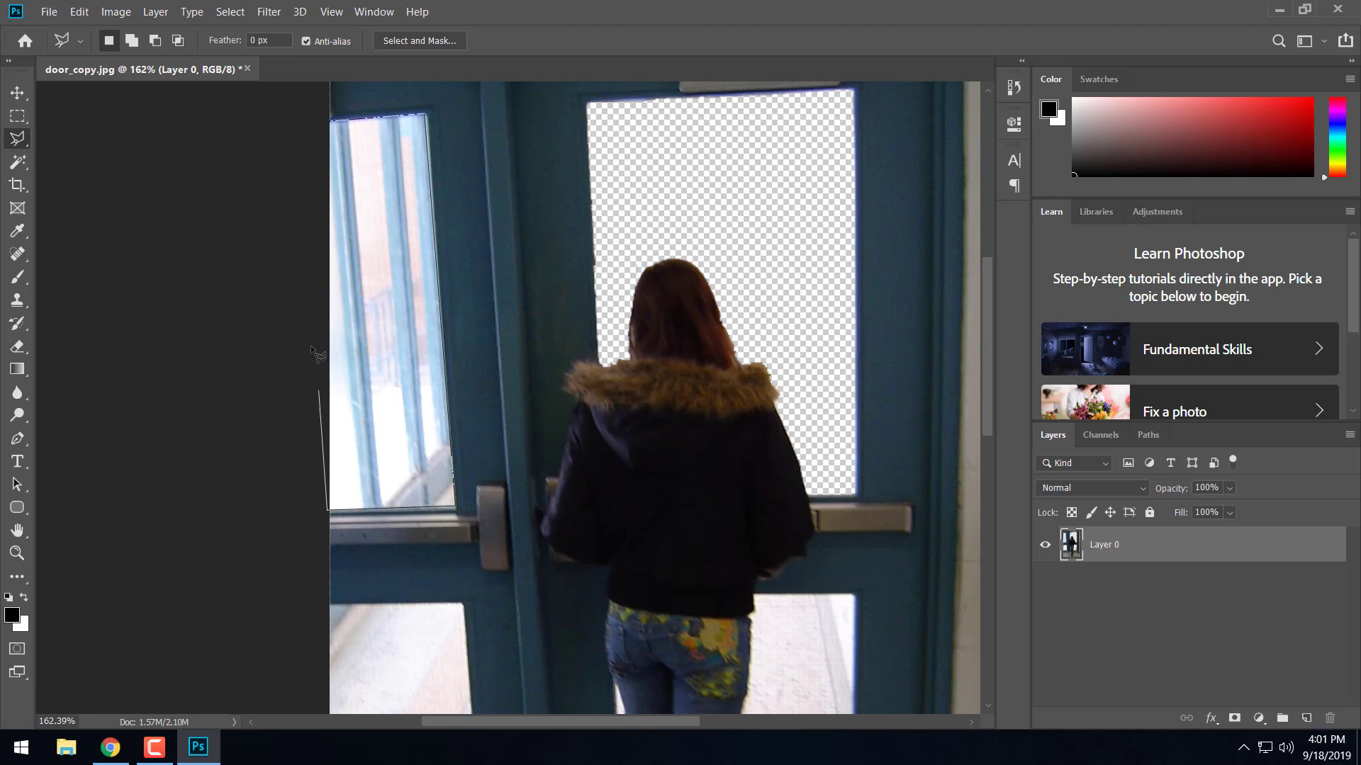
left_click(334, 125)
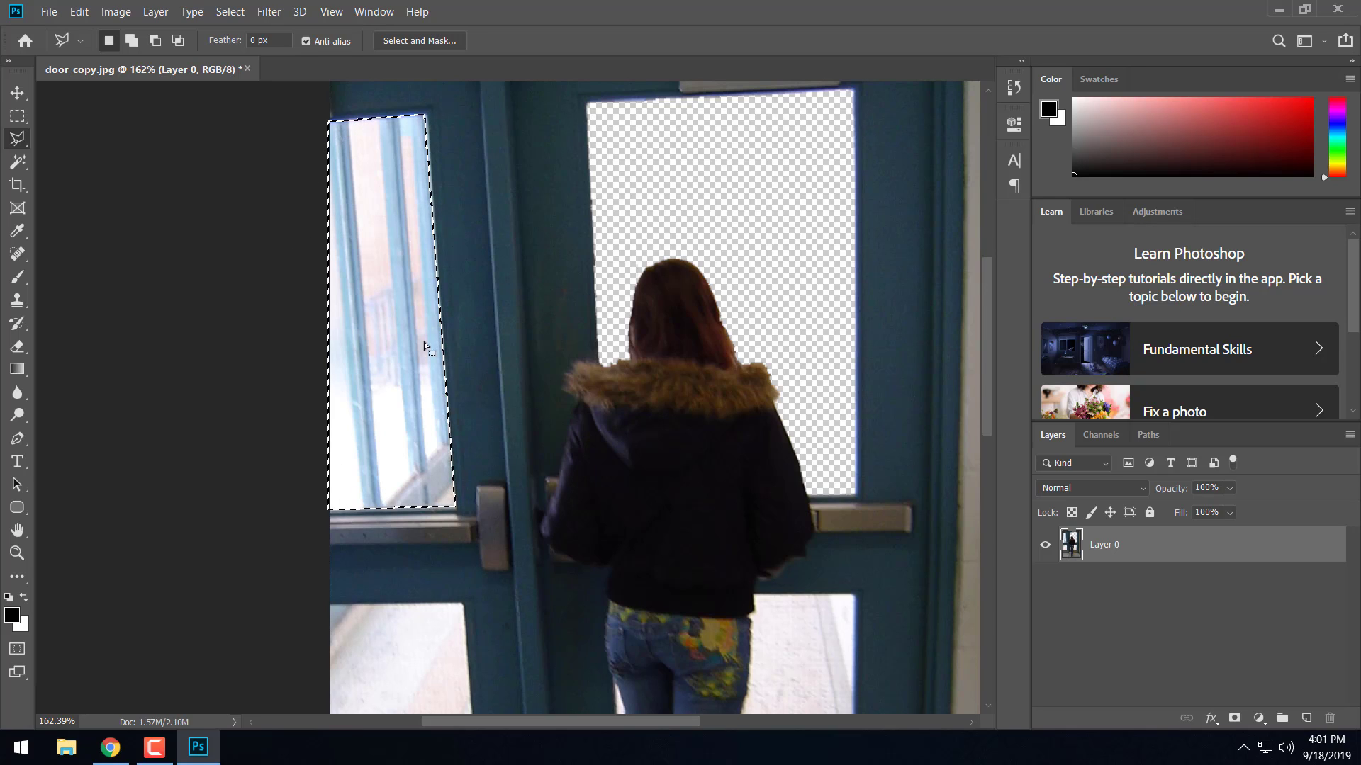
key("Delete")
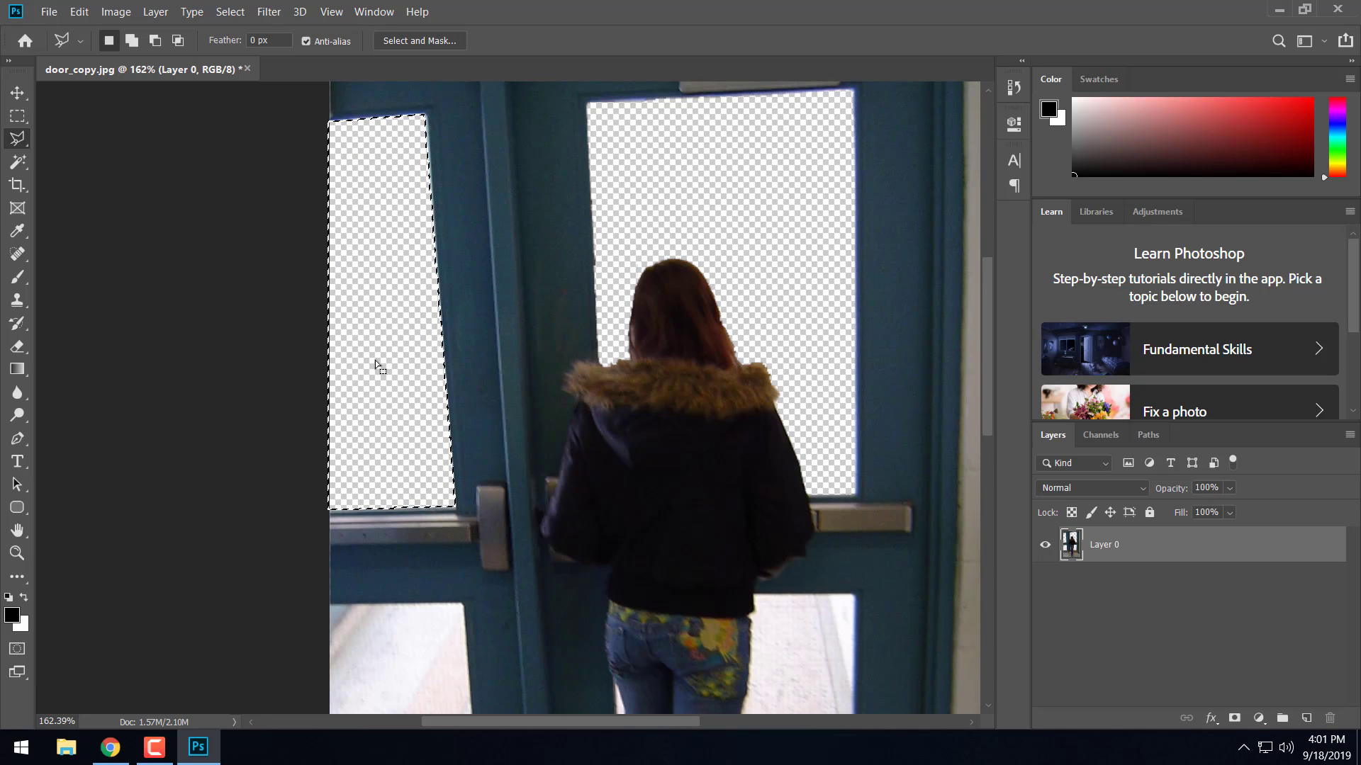
scroll(377, 373, "down", 5)
scroll(377, 373, "down", 1)
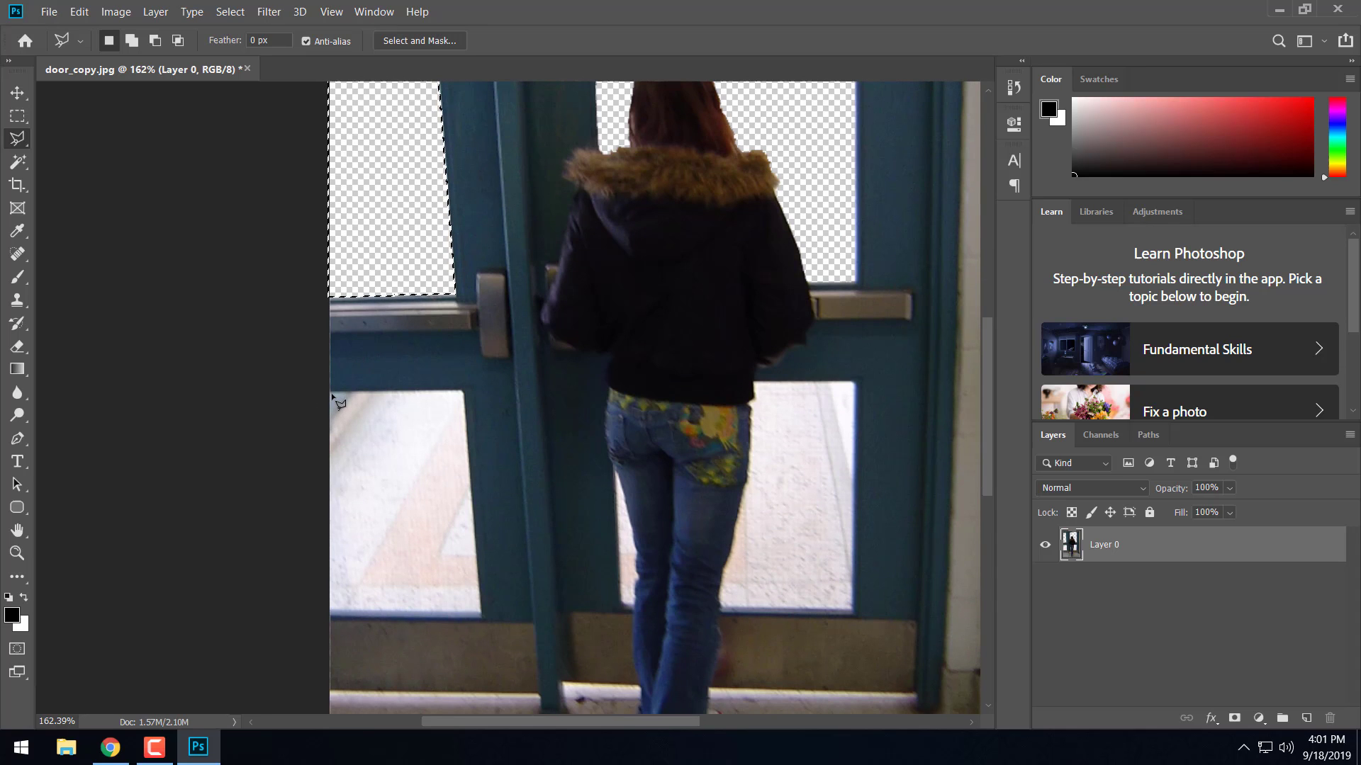
Trace the lower-left pane's corners with the Polygonal Lasso and delete its pixels.
left_click(461, 392)
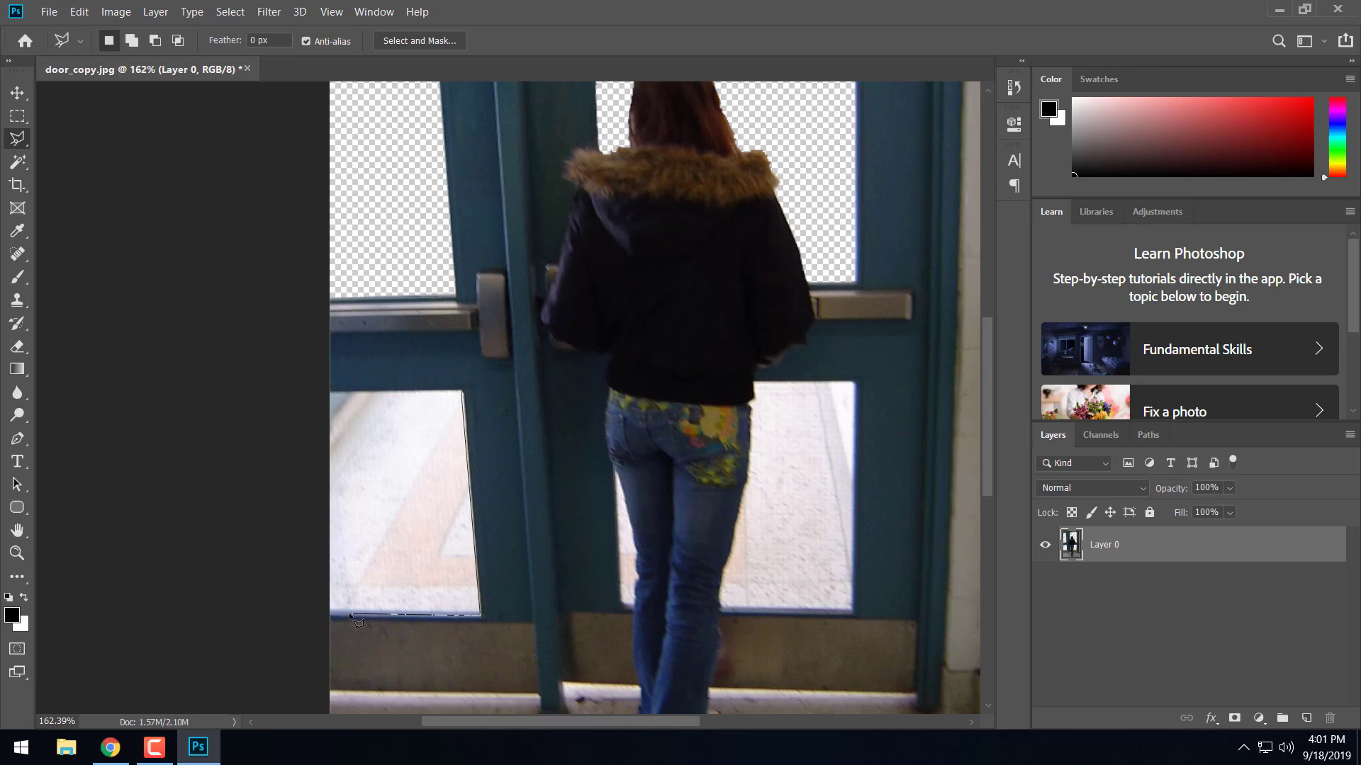
key("Escape")
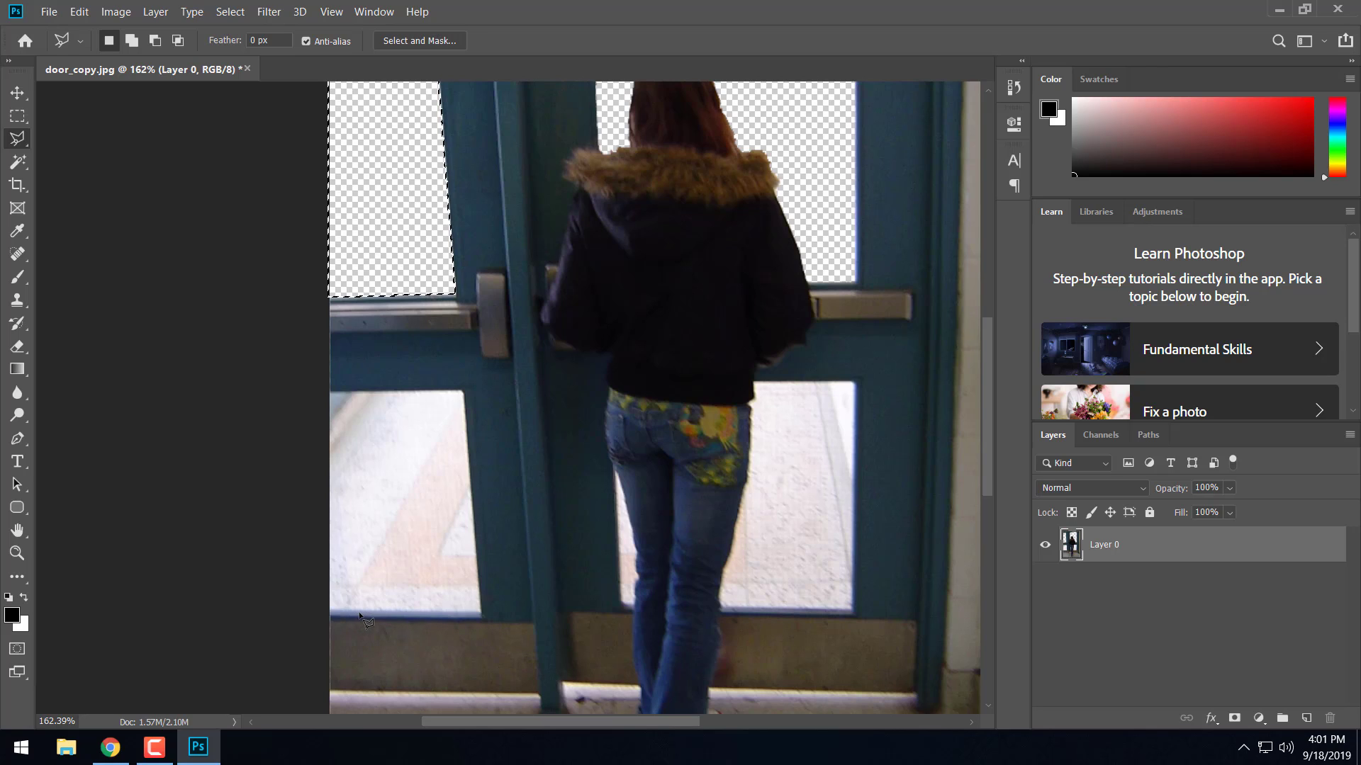
left_click(462, 391)
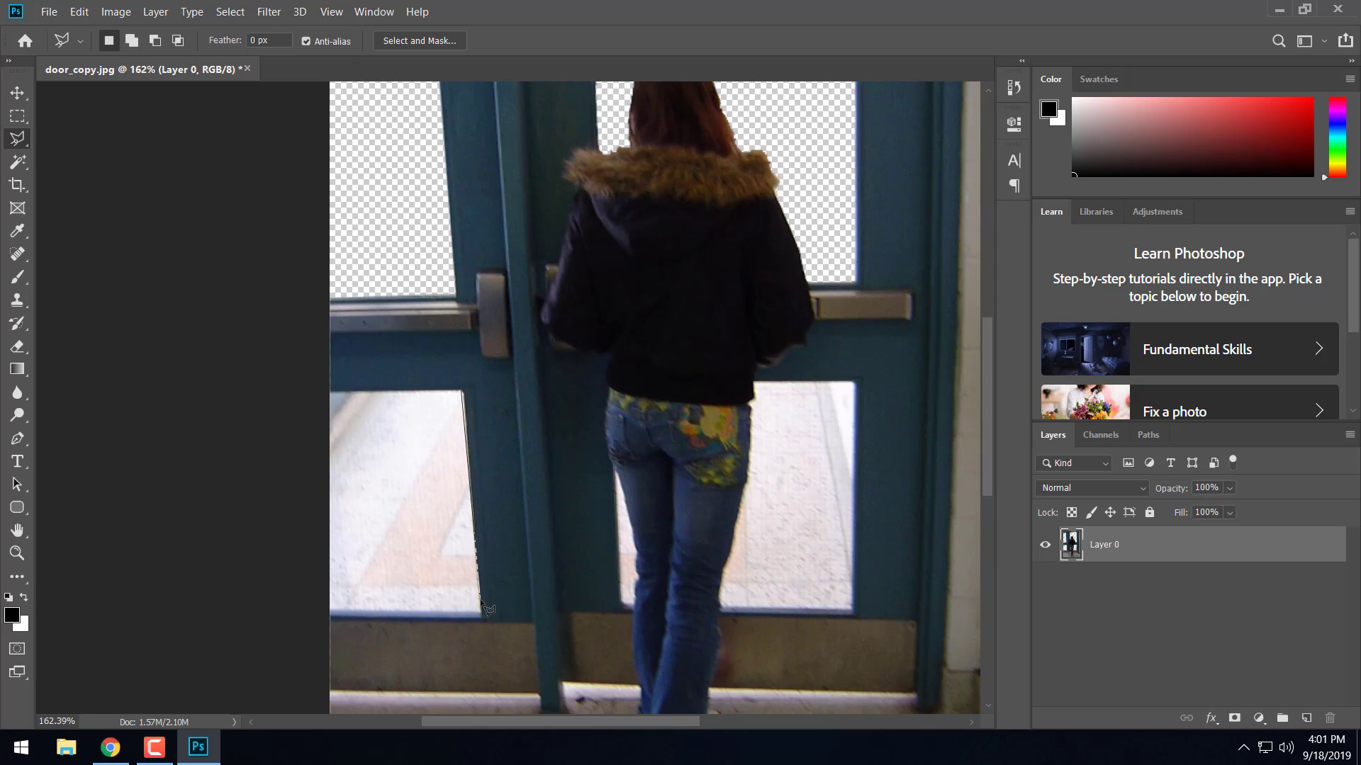
left_click(461, 391)
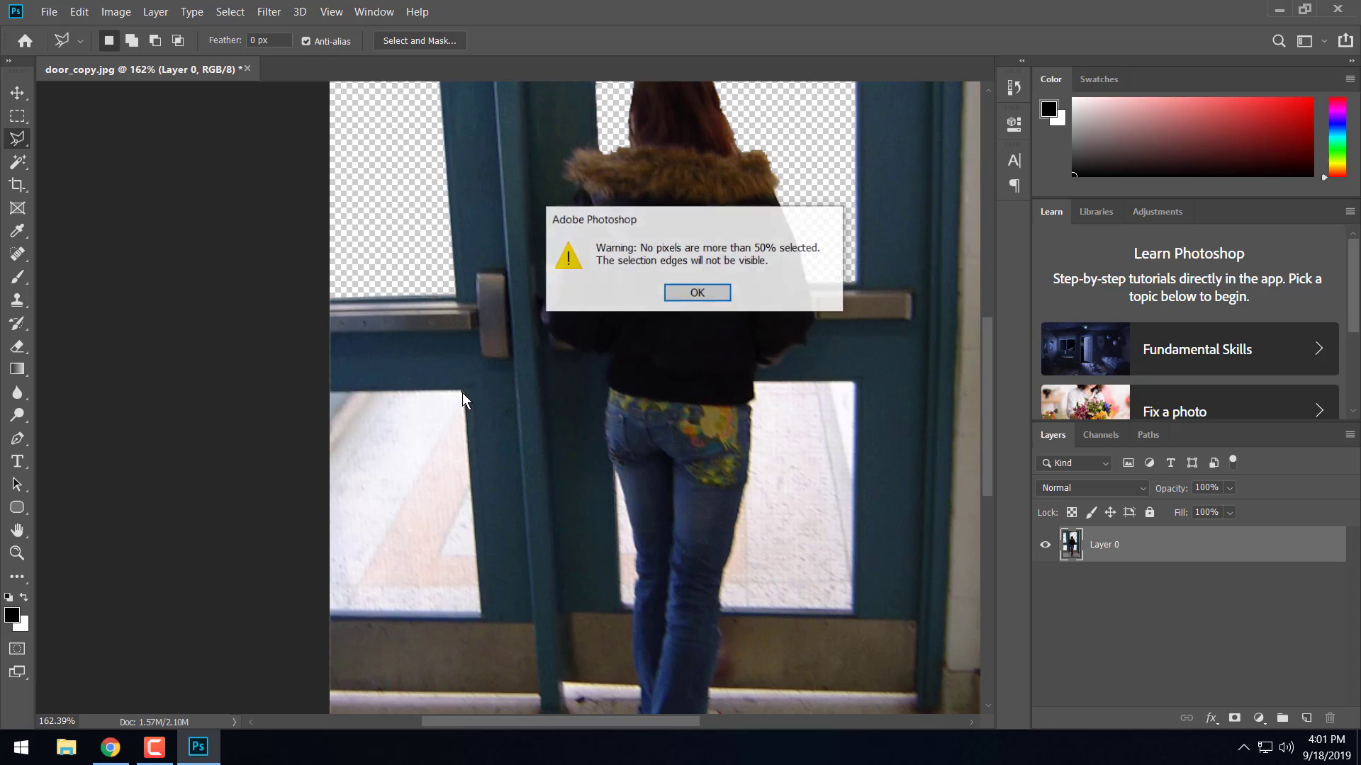
left_click(685, 293)
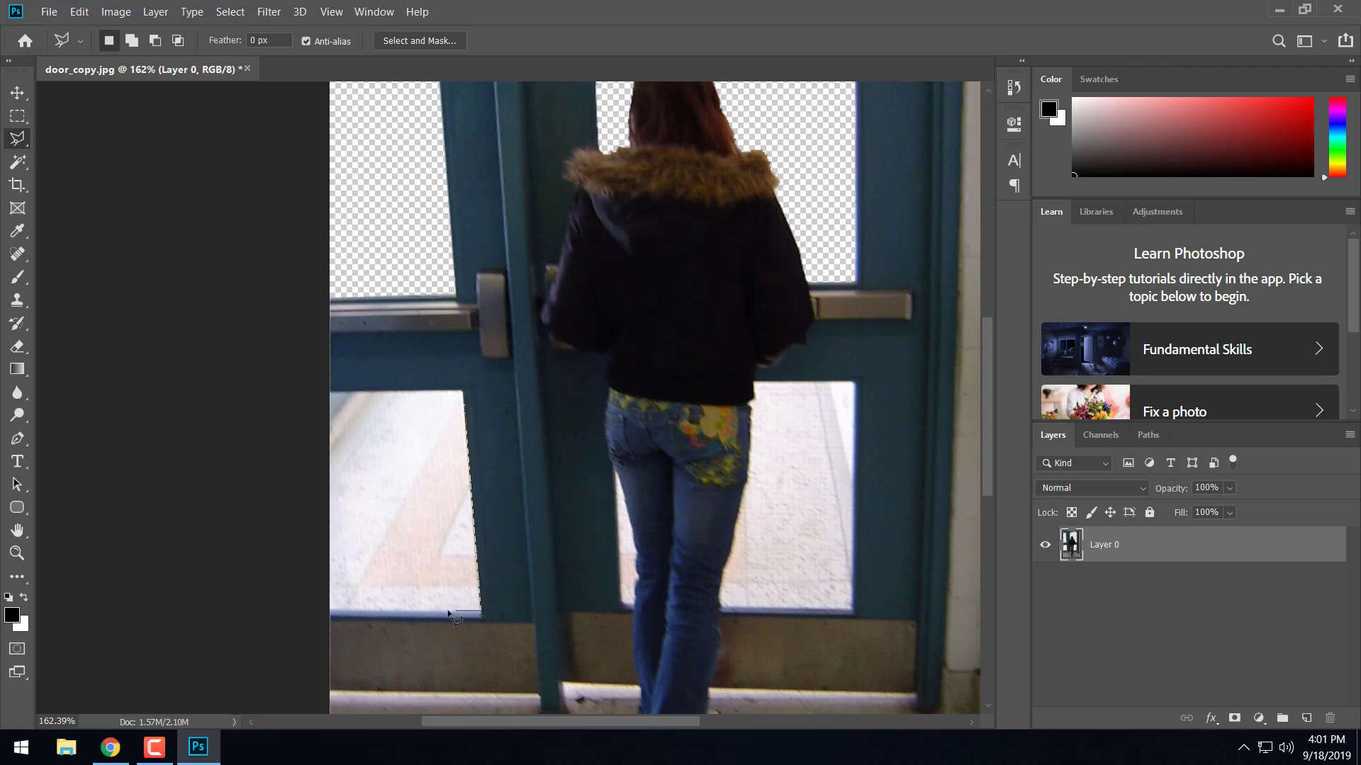
left_click(330, 611)
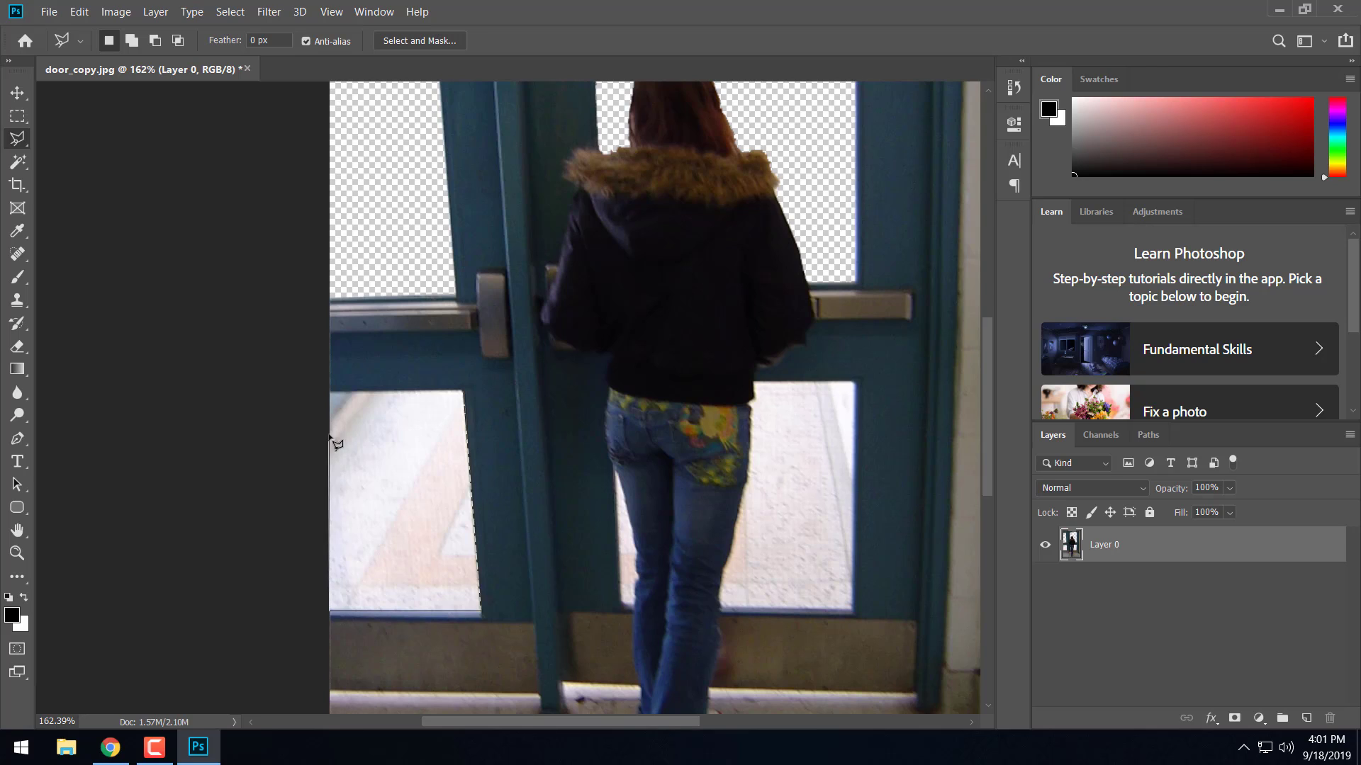
left_click(330, 393)
left_click(462, 392)
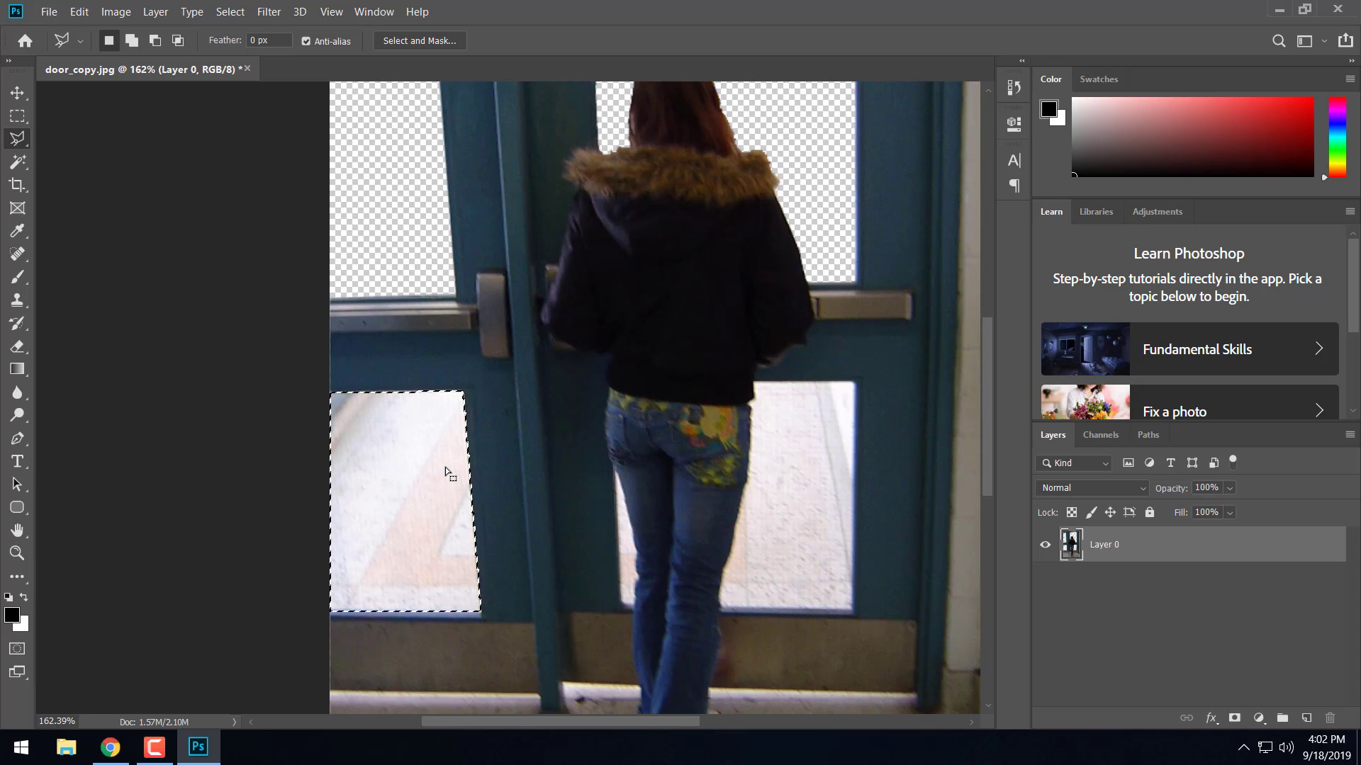
key("Delete")
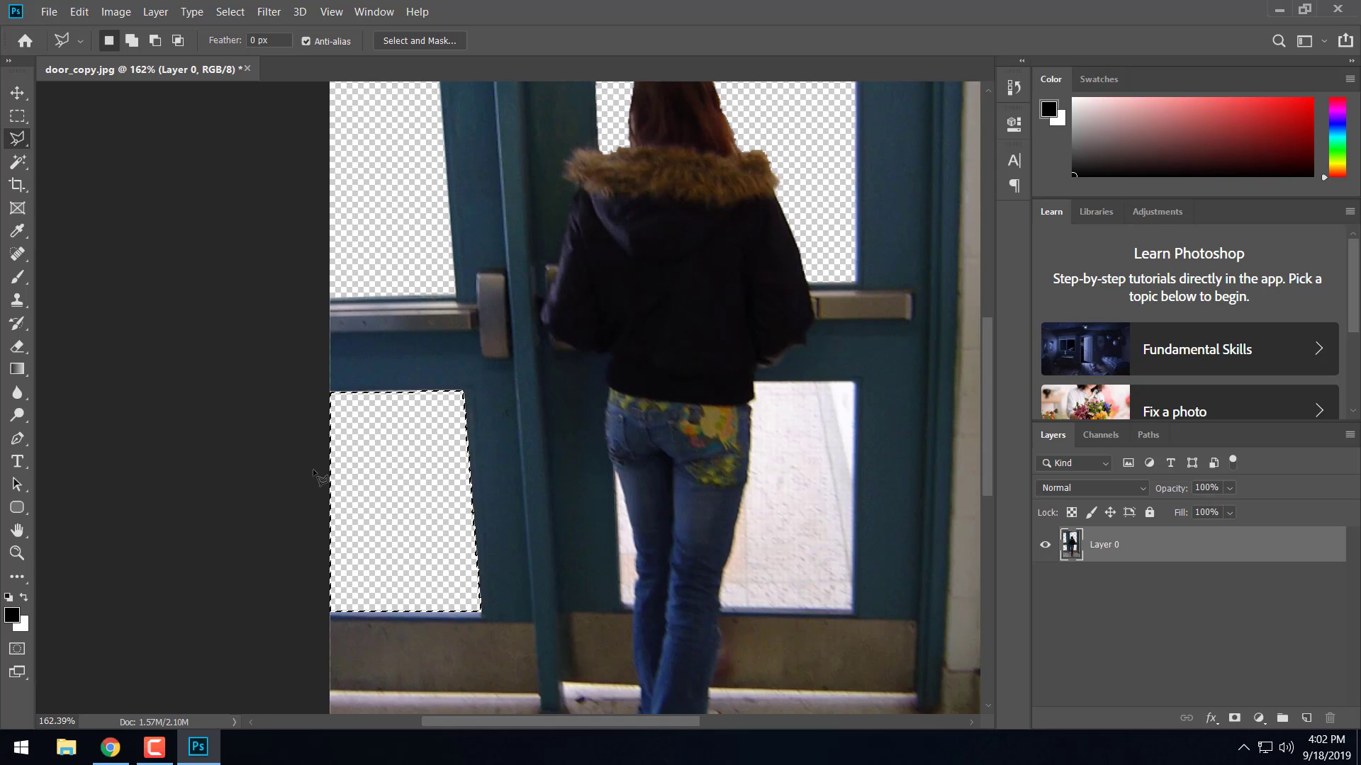
scroll(463, 431, "up", 2)
scroll(455, 432, "up", 3)
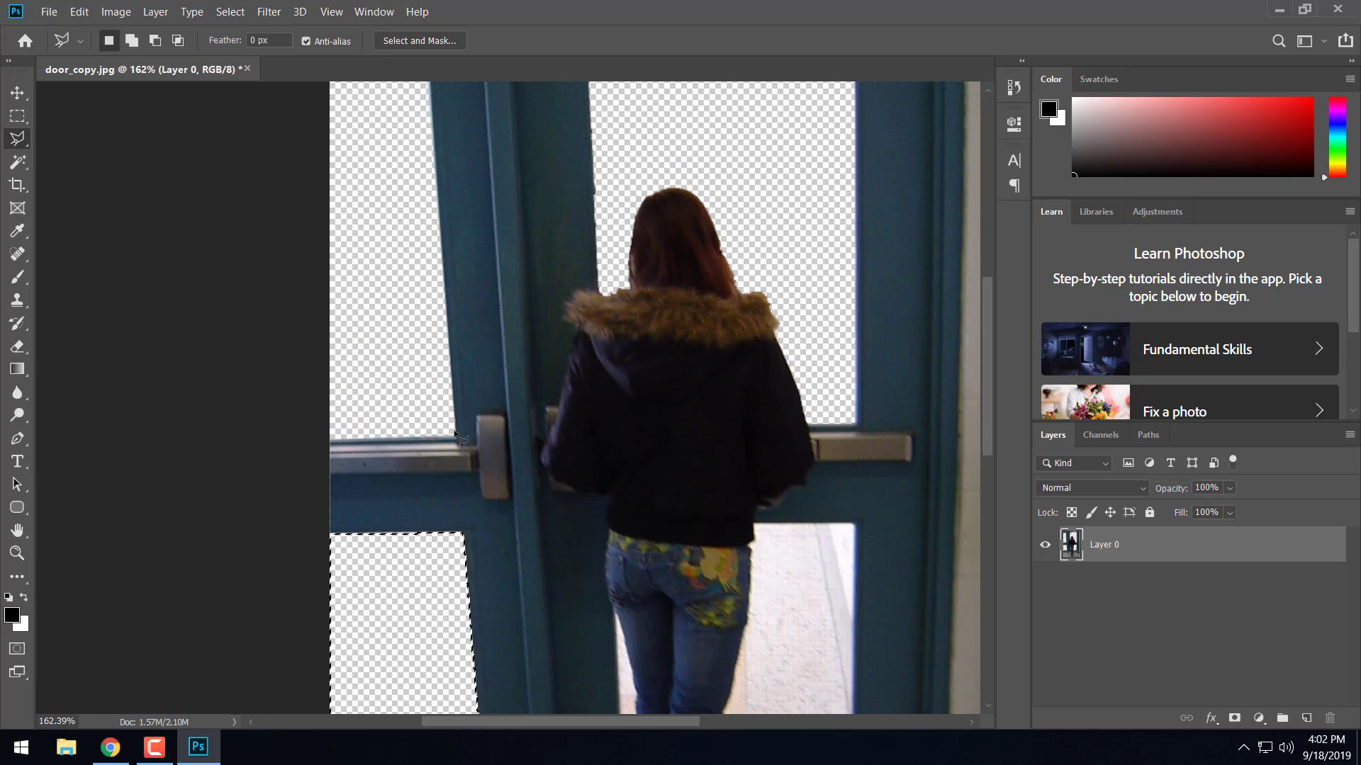
scroll(455, 432, "down", 4)
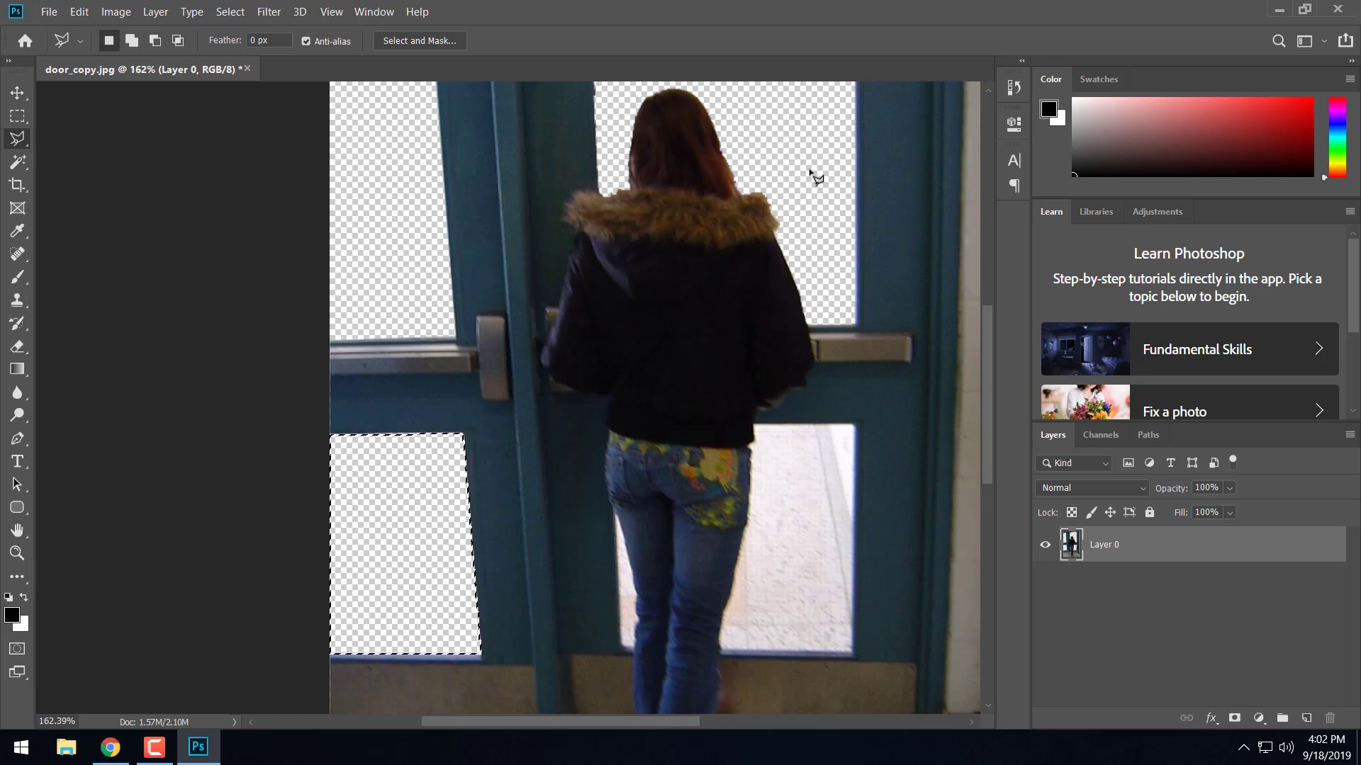
Switch to the Magnetic Lasso Tool and deselect the emptied lower-left pane.
scroll(871, 474, "up", 4)
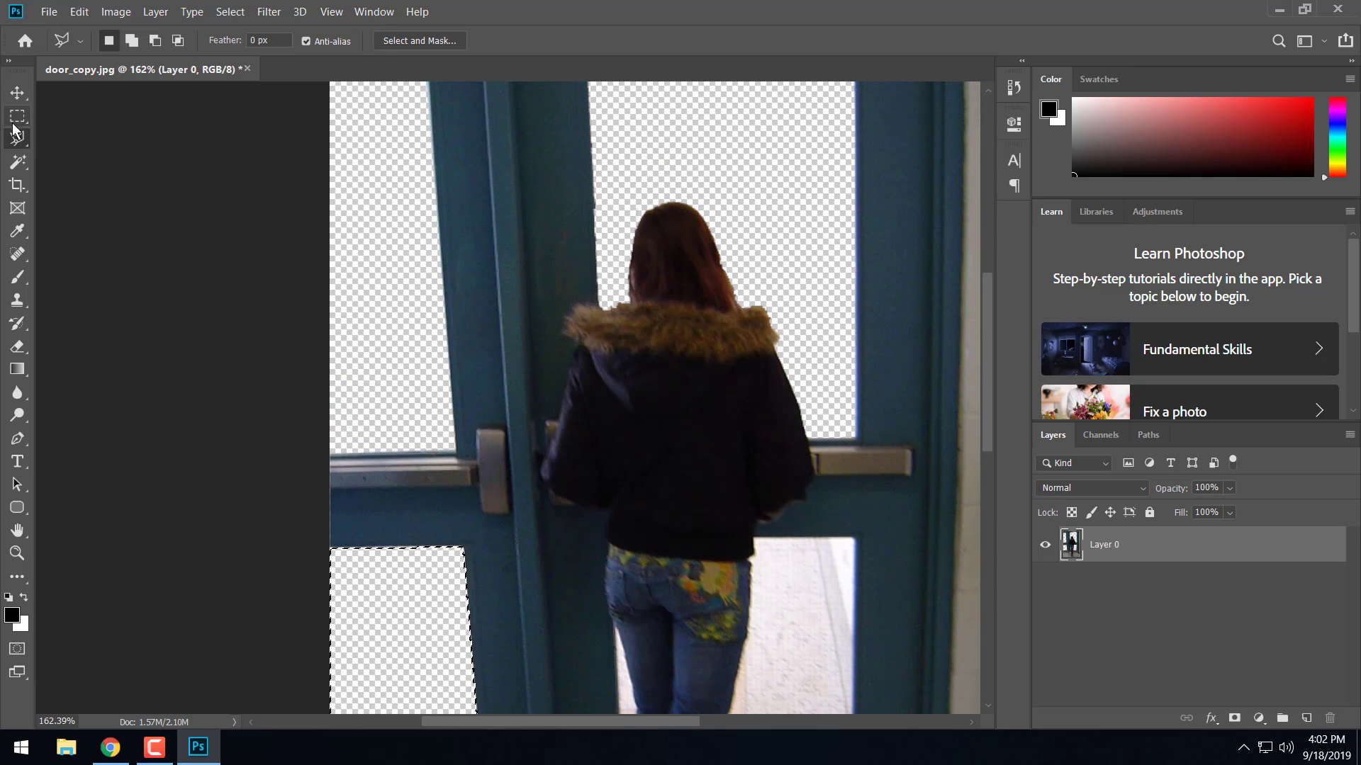
scroll(851, 547, "down", 3)
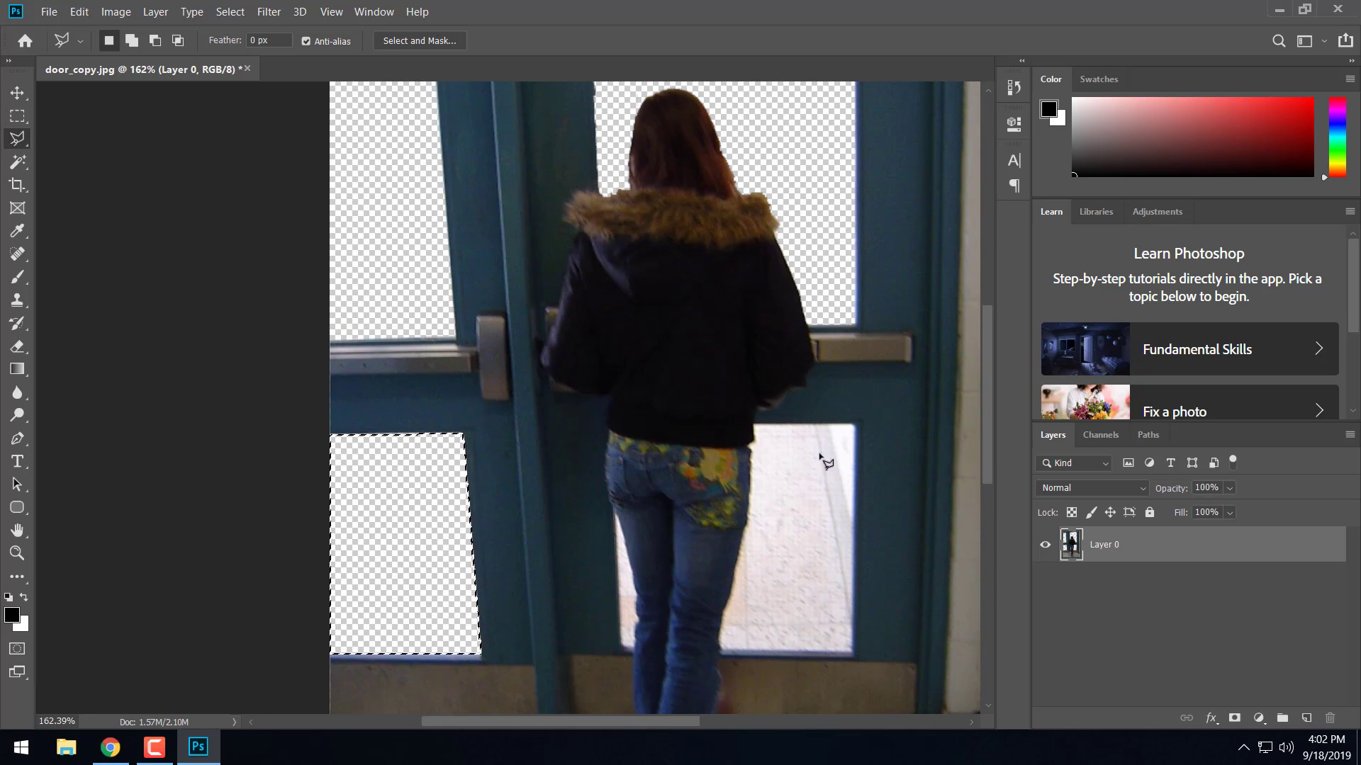
scroll(814, 316, "up", 2)
scroll(820, 319, "up", 3)
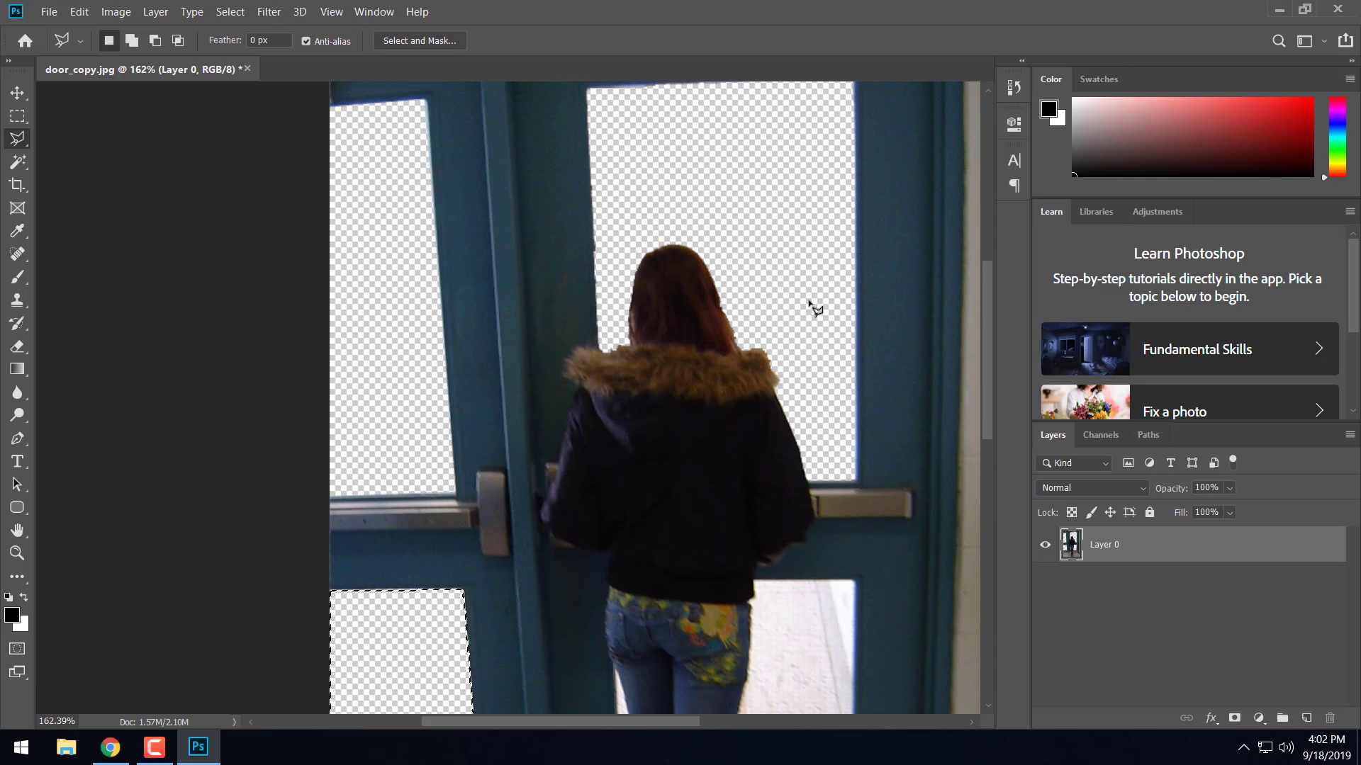
scroll(737, 214, "up", 2)
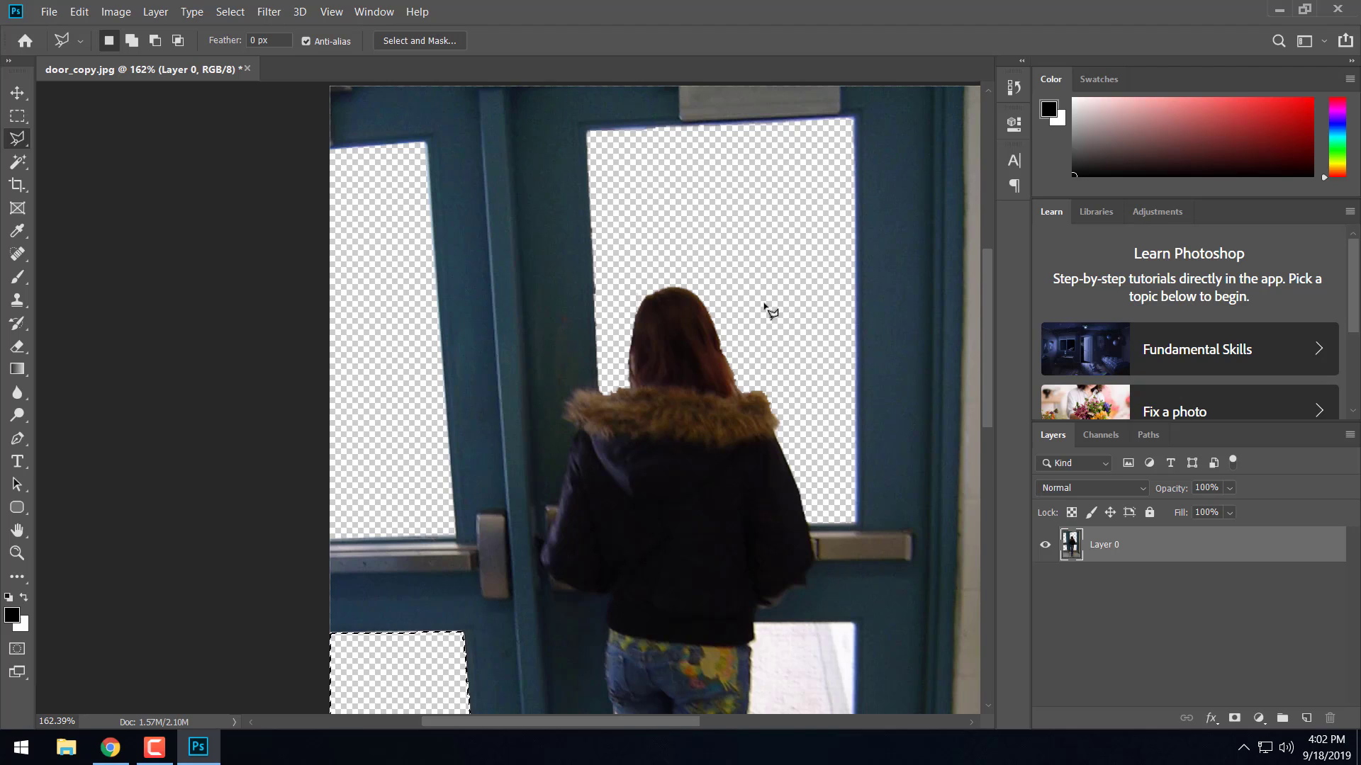
left_click(14, 140)
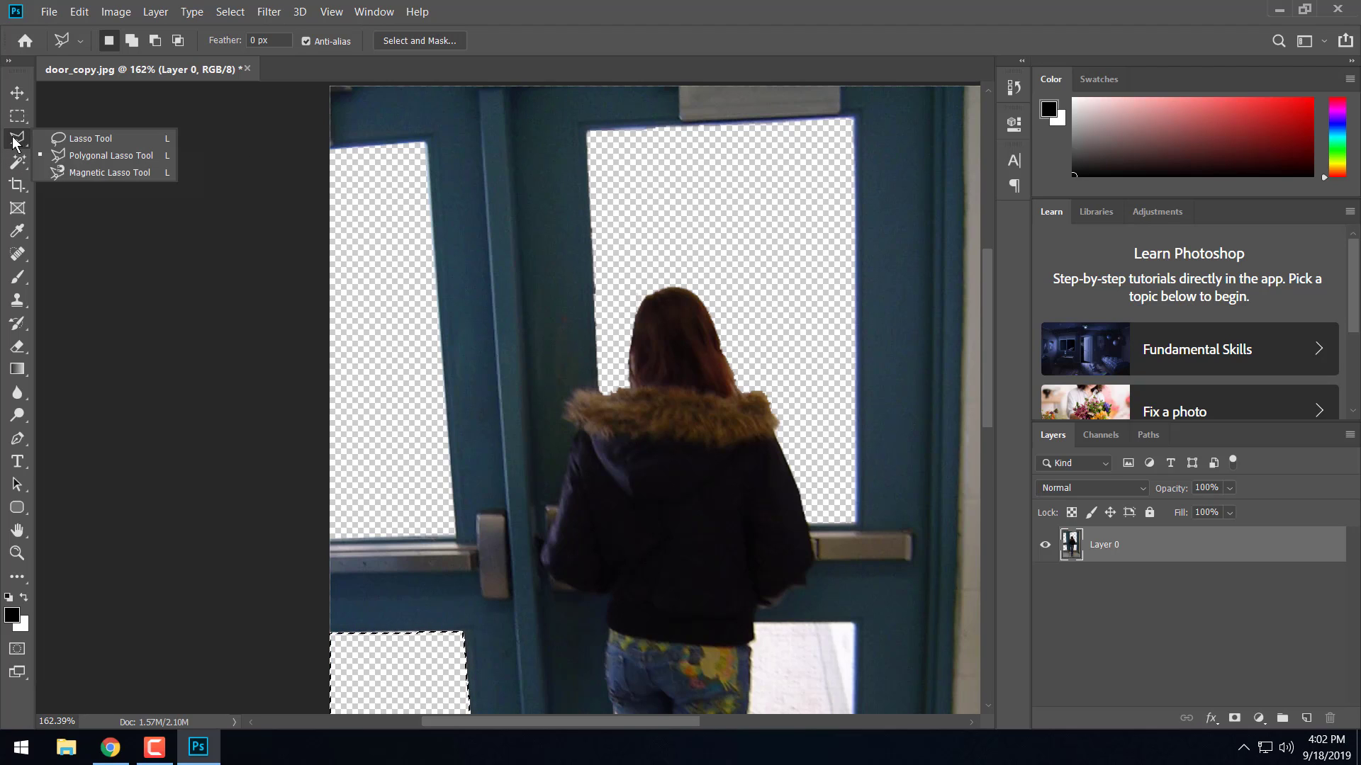
left_click(73, 170)
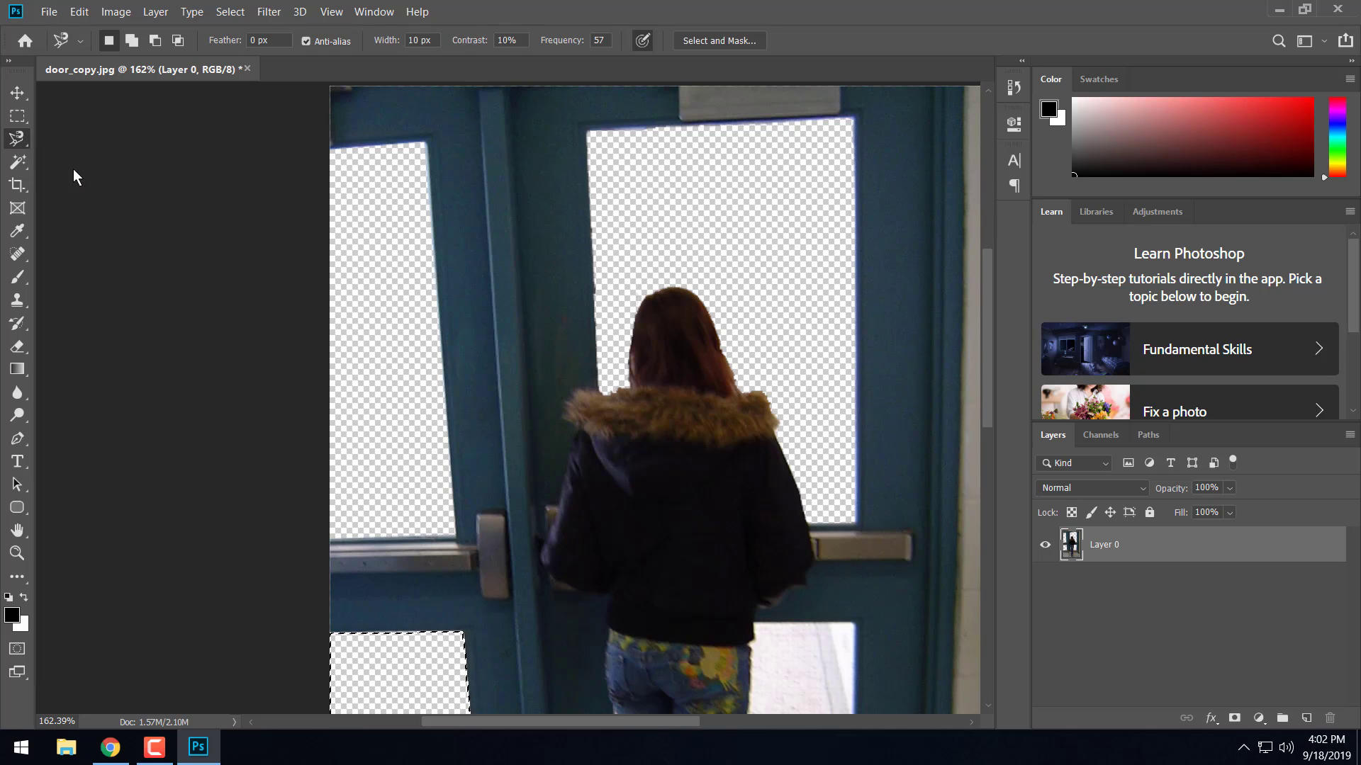
scroll(198, 336, "down", 8)
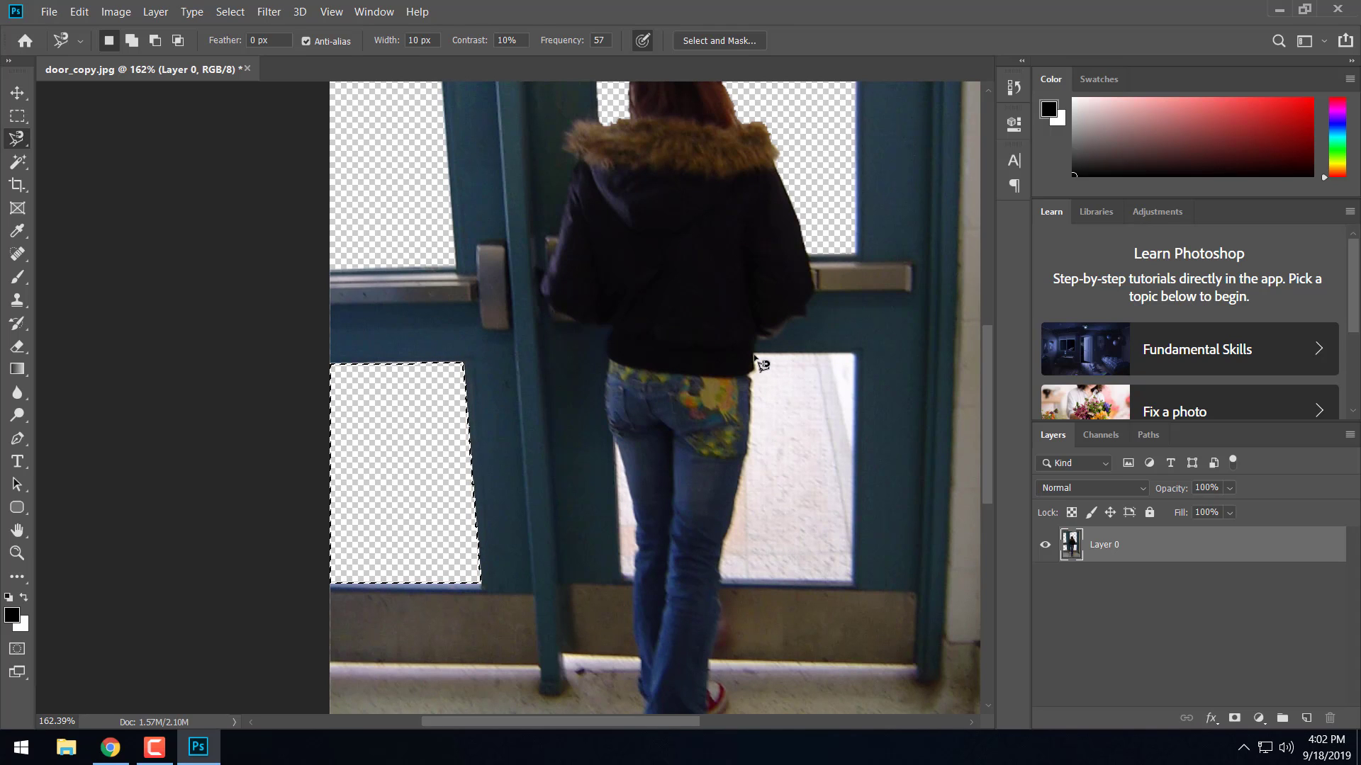
key("ctrl+d")
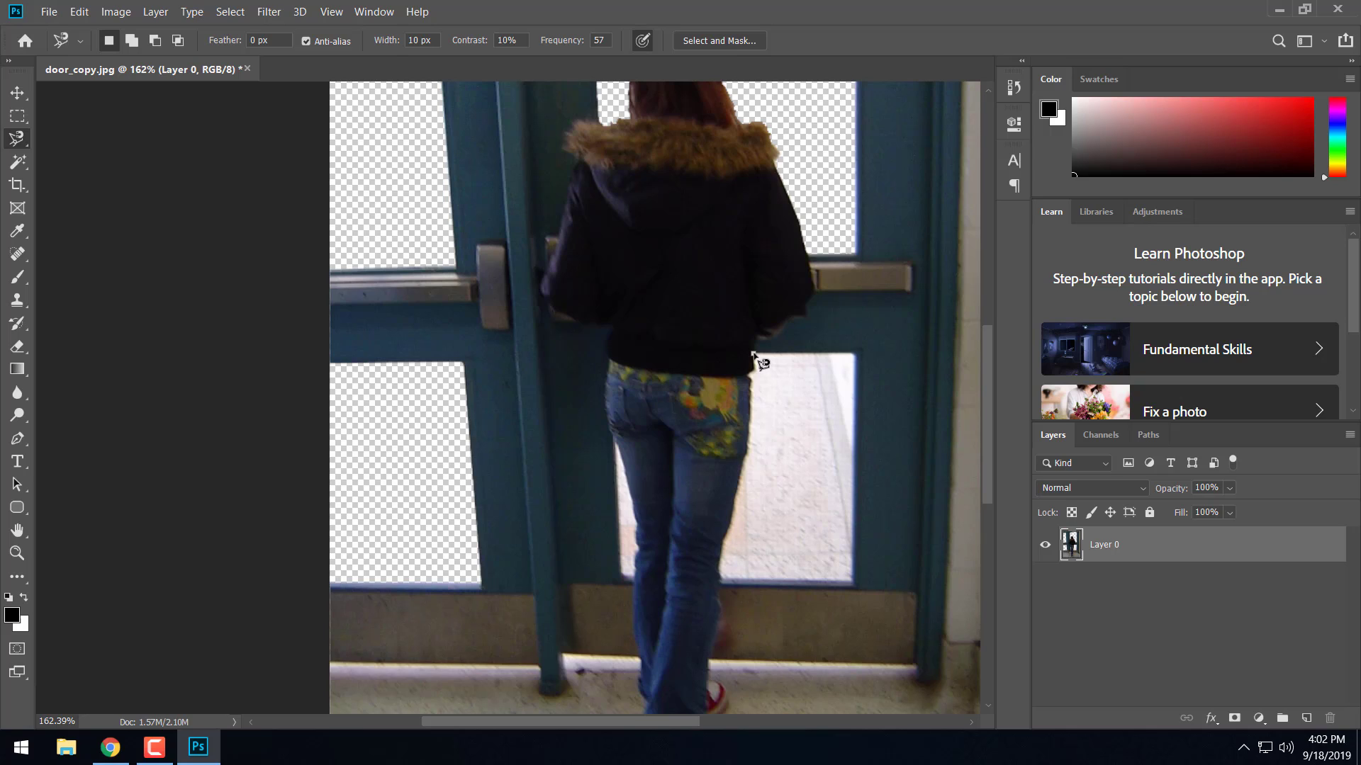
Trace the lower-right pane along the girl's hip with the Magnetic Lasso and delete its glass.
left_click(752, 353)
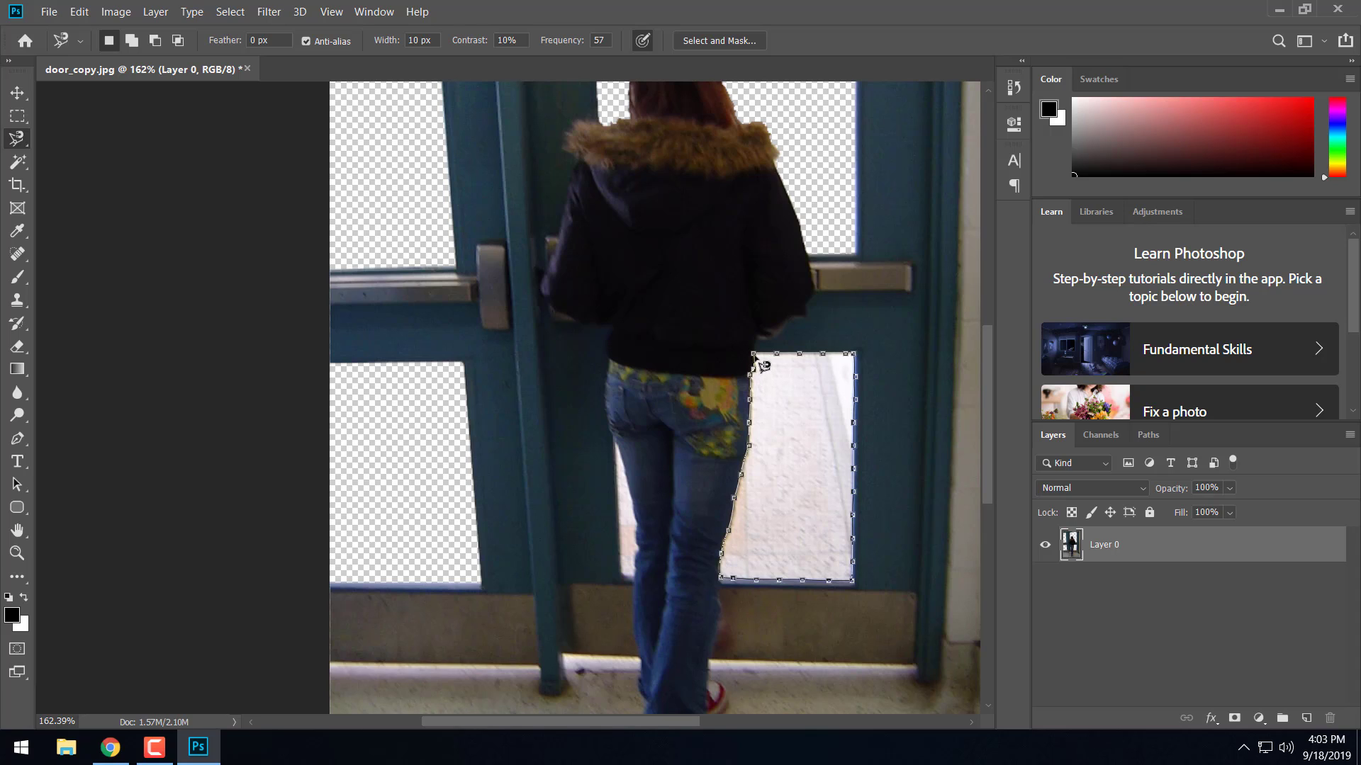
left_click(755, 360)
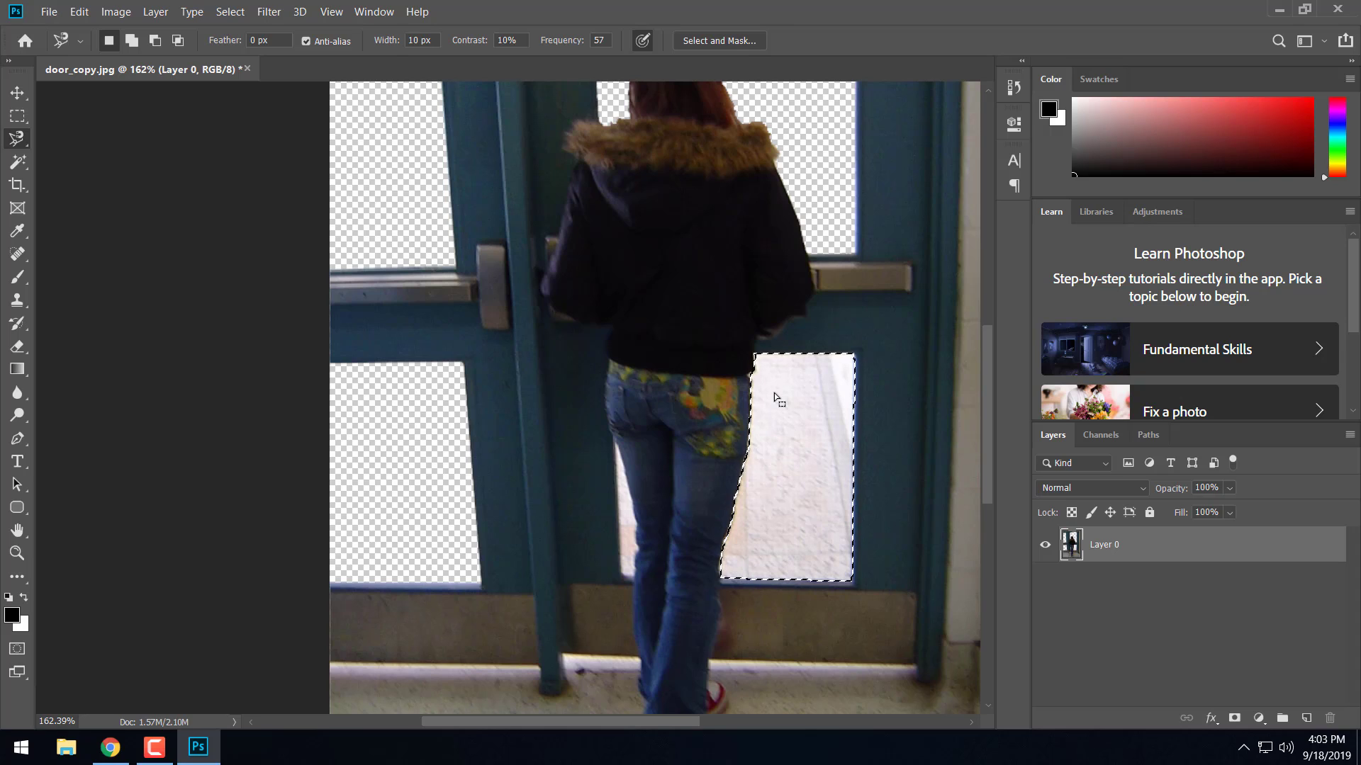
key("Delete")
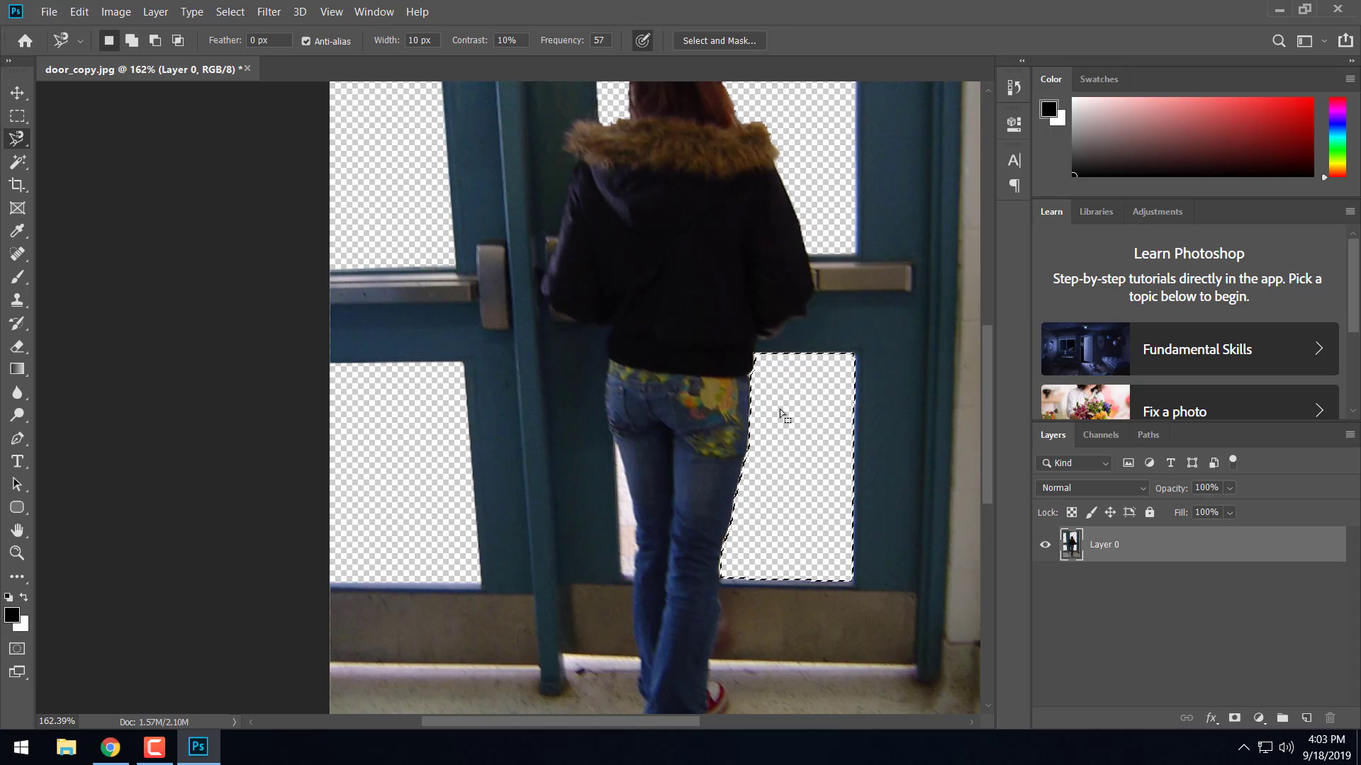
Lasso the thin white gap left of the jeans, switch to subtract mode, and zoom out.
left_click(614, 442)
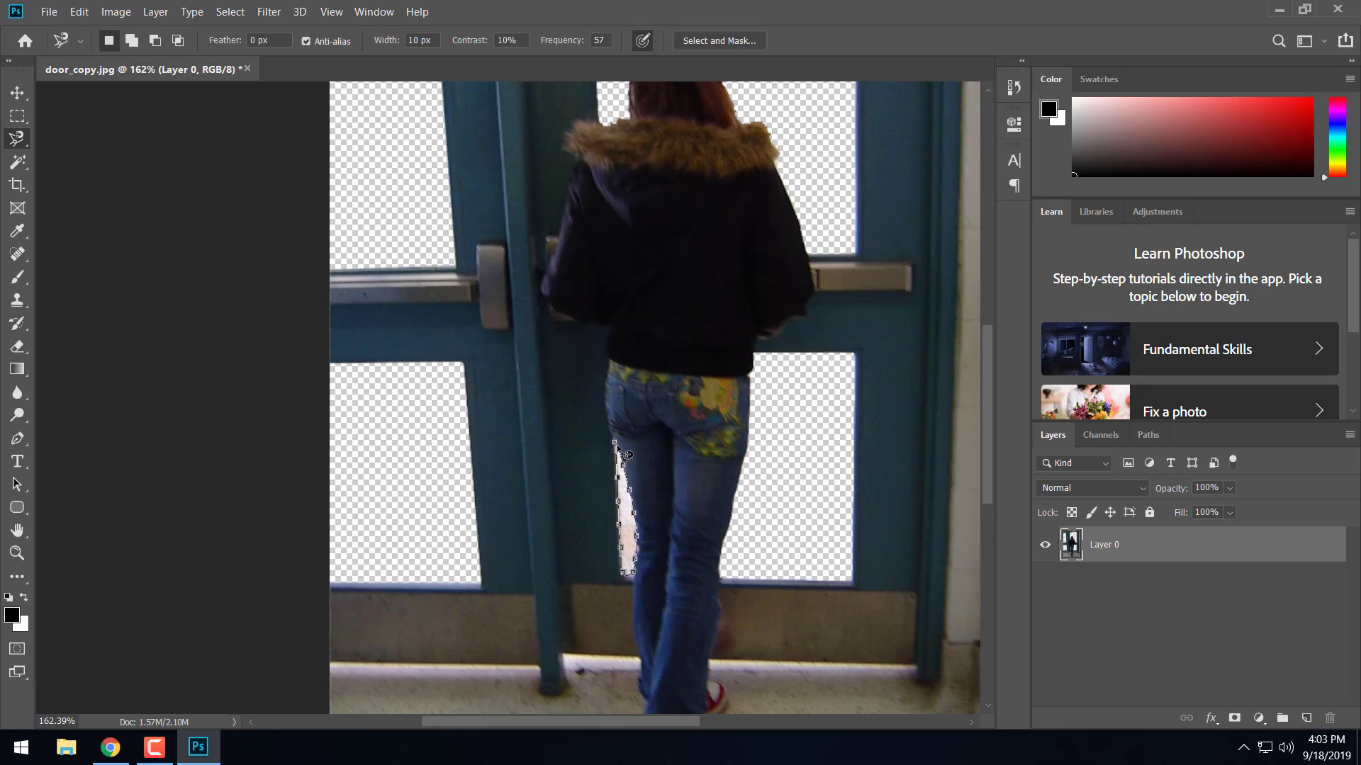
left_click(614, 441)
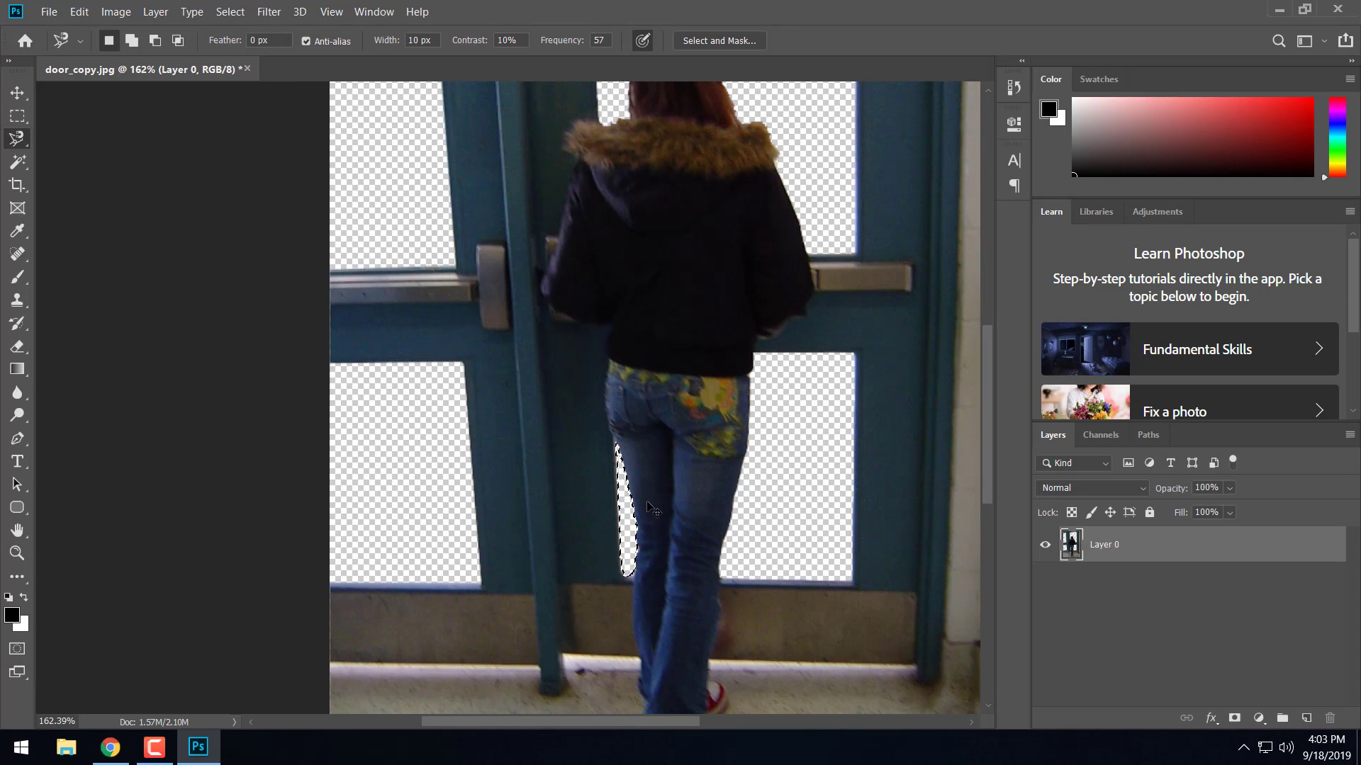
key("alt")
scroll(638, 499, "down", 5)
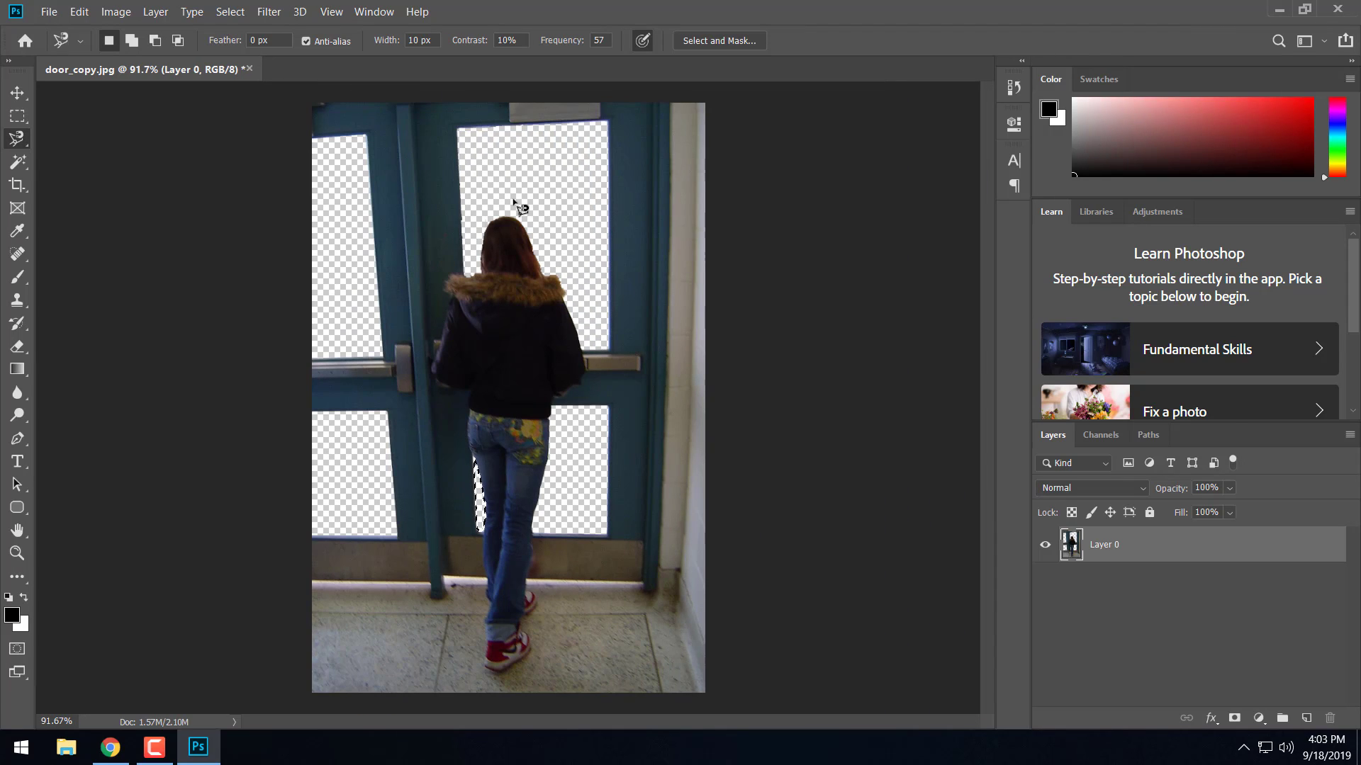
Deselect, then Place Embedded the tropic_1_copy beach photo into the door image.
left_click(226, 12)
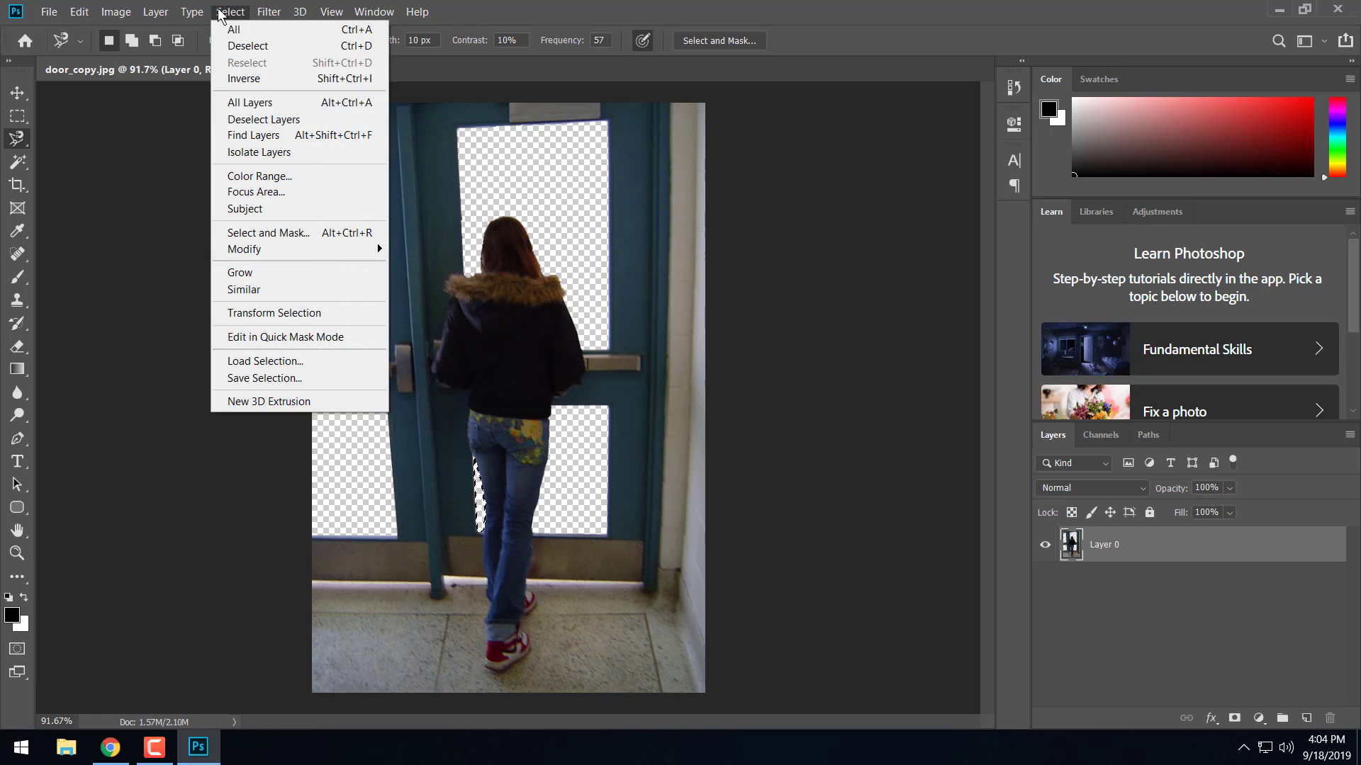
left_click(245, 46)
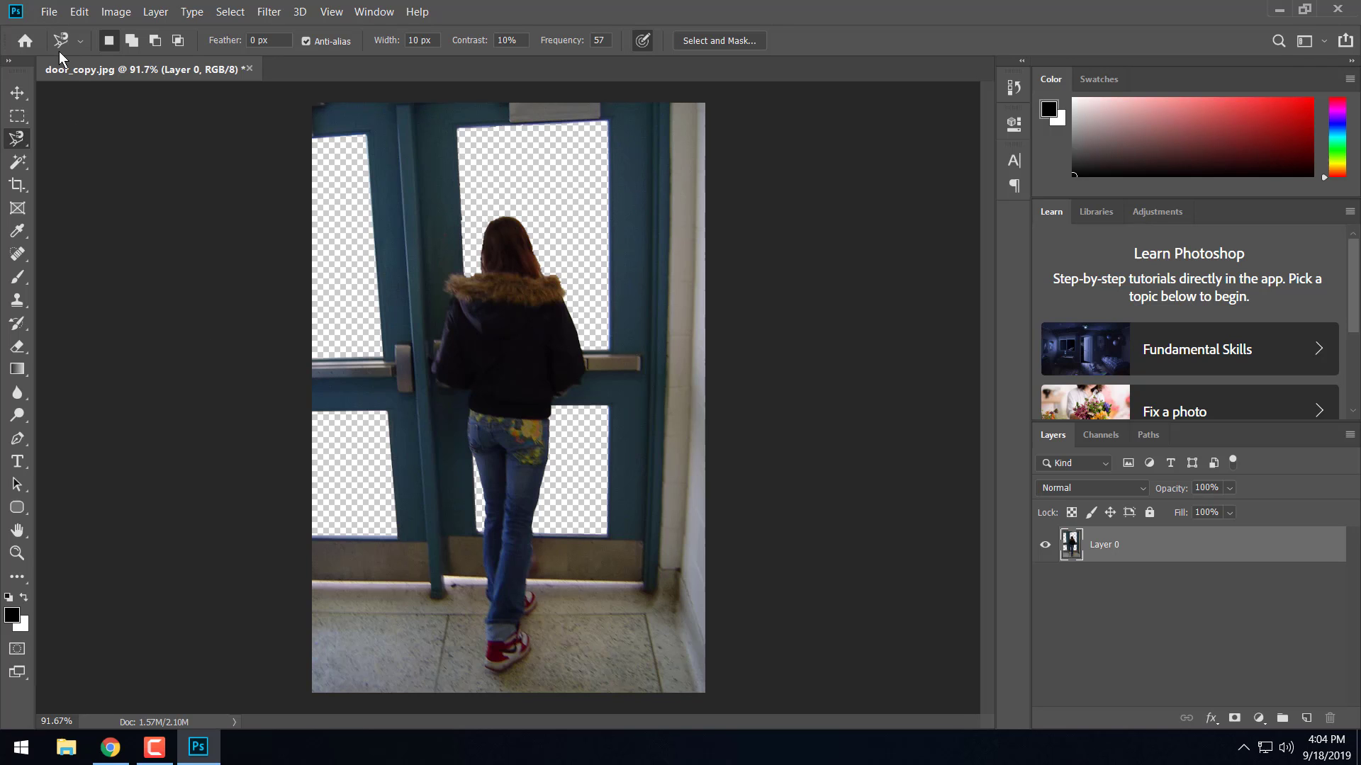
left_click(49, 15)
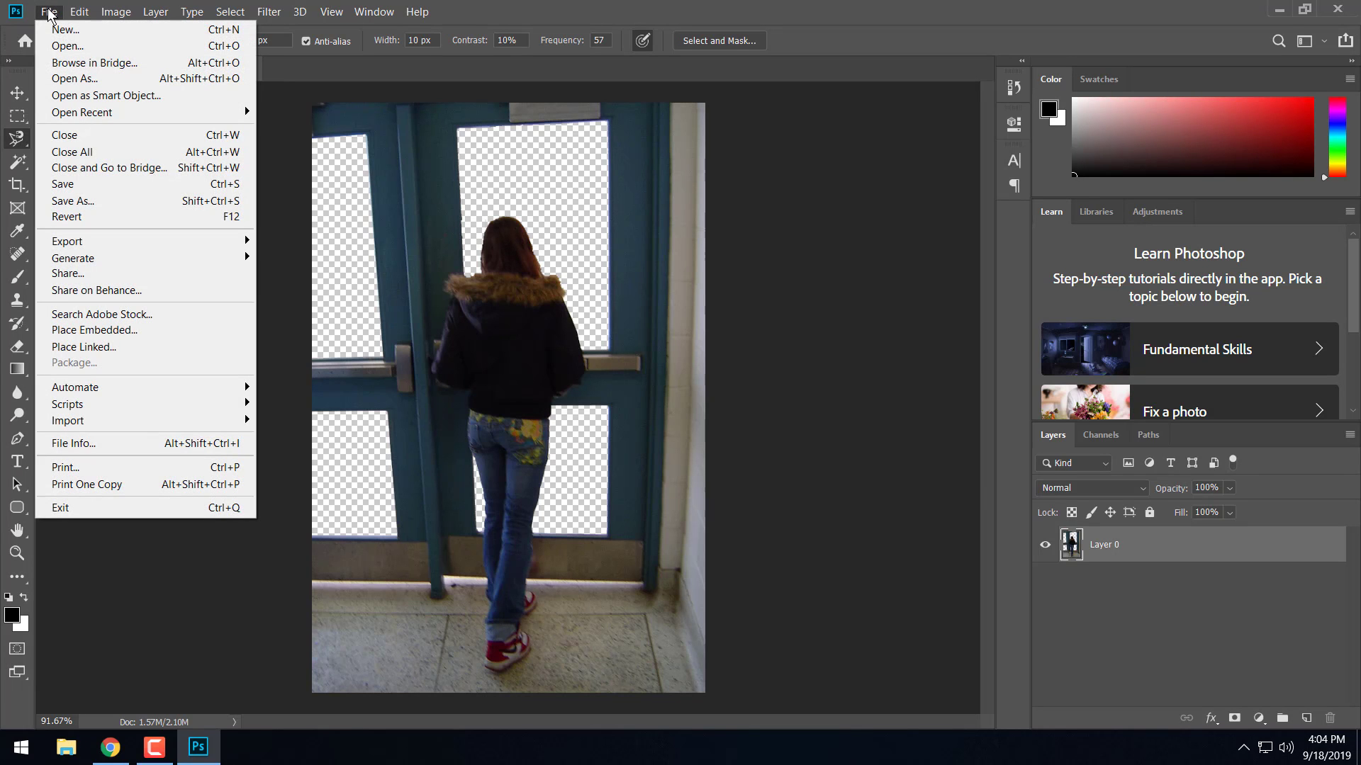
left_click(103, 331)
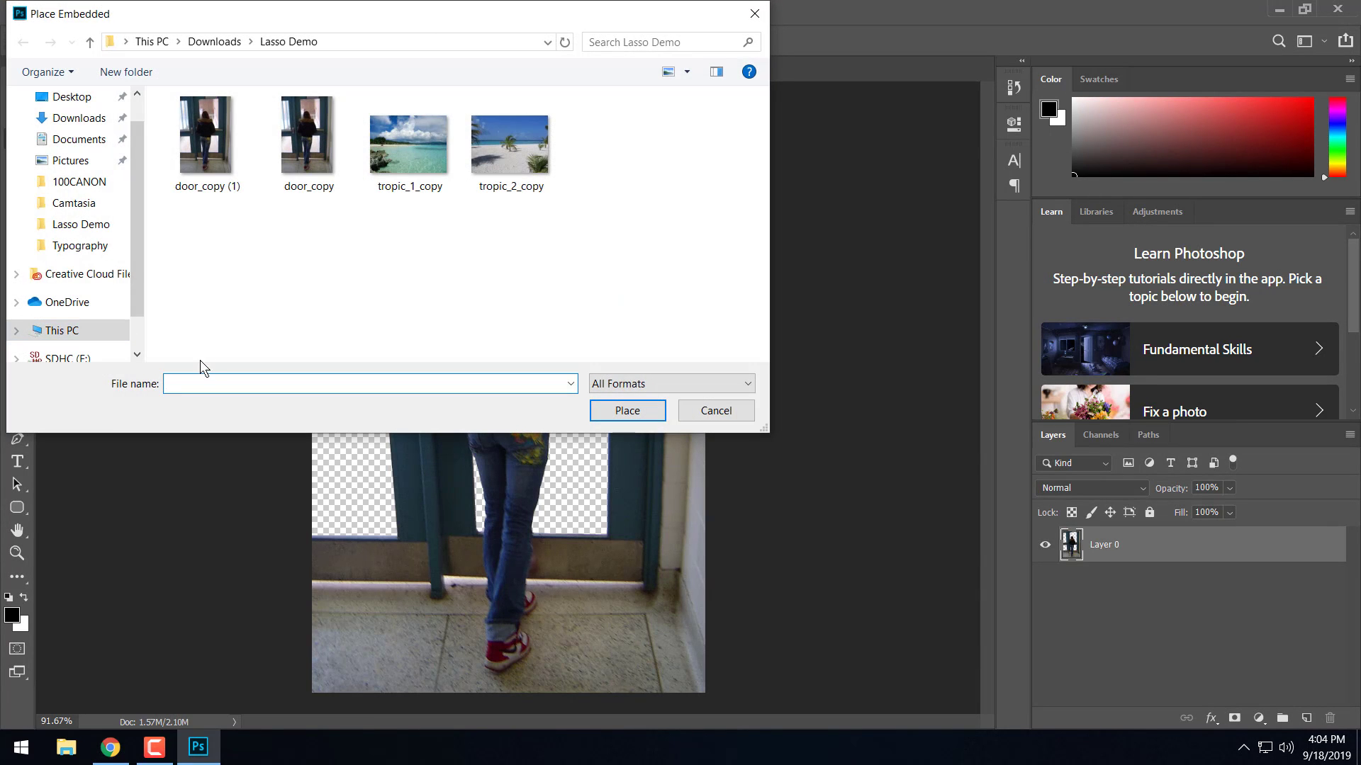
left_click(428, 150)
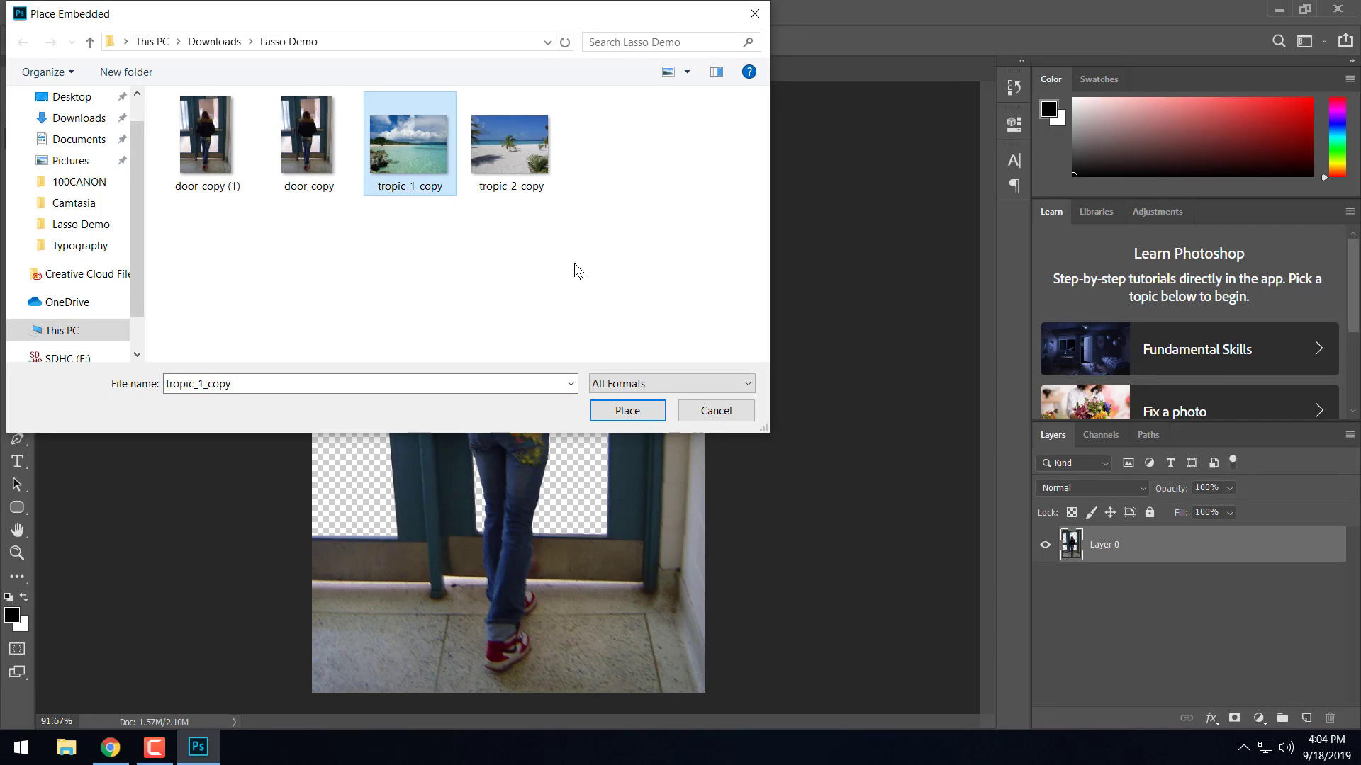
left_click(627, 411)
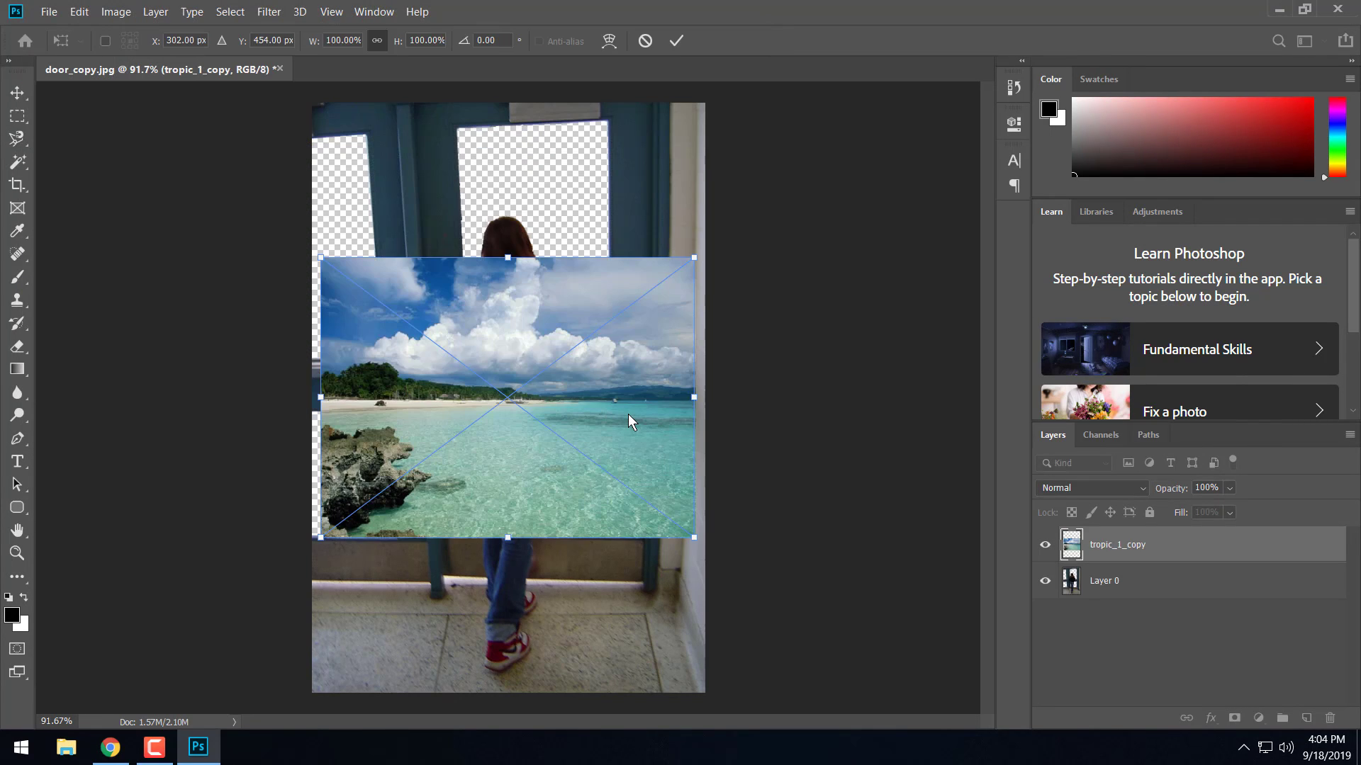
Move and enlarge the tropic_1_copy photo over the door, then drag it below Layer 0.
left_click(17, 93)
left_click_drag(476, 364, 450, 223)
left_click_drag(666, 397, 858, 540)
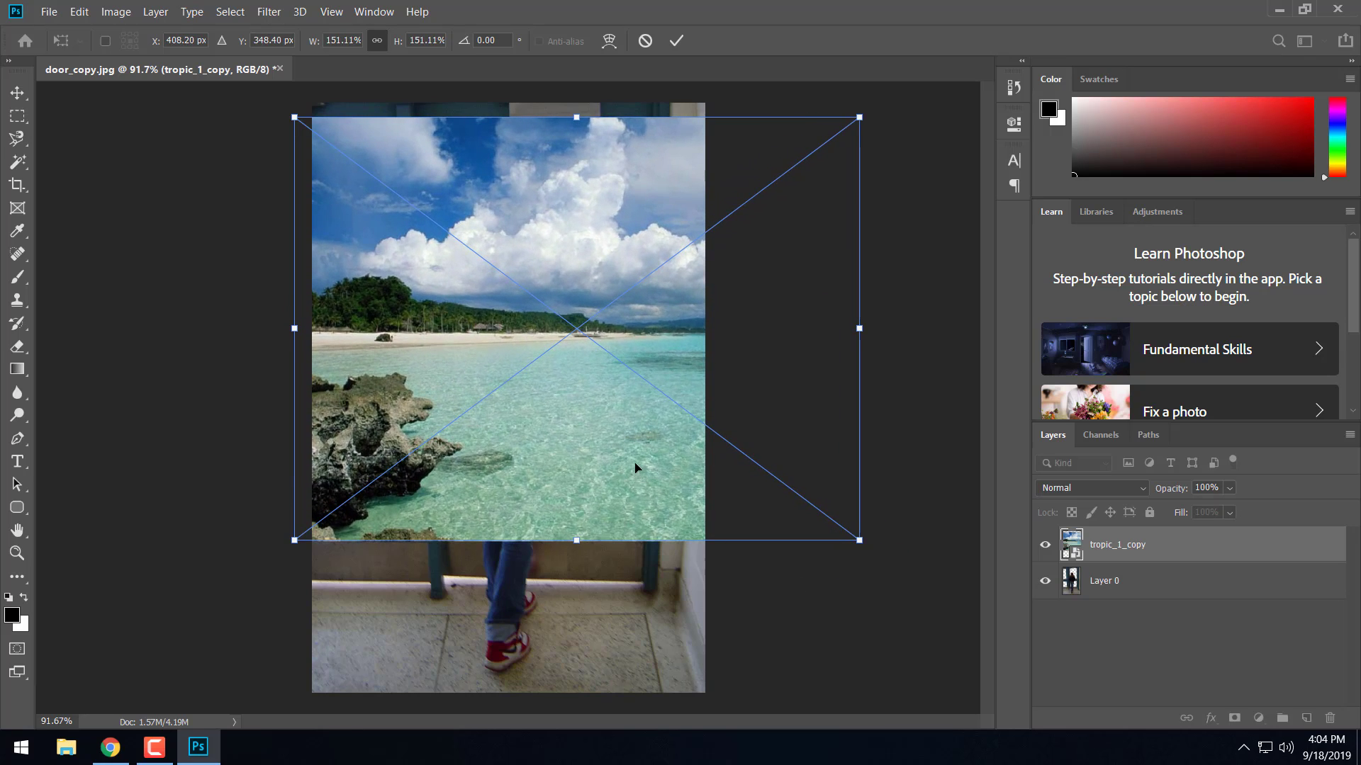
left_click_drag(638, 465, 606, 466)
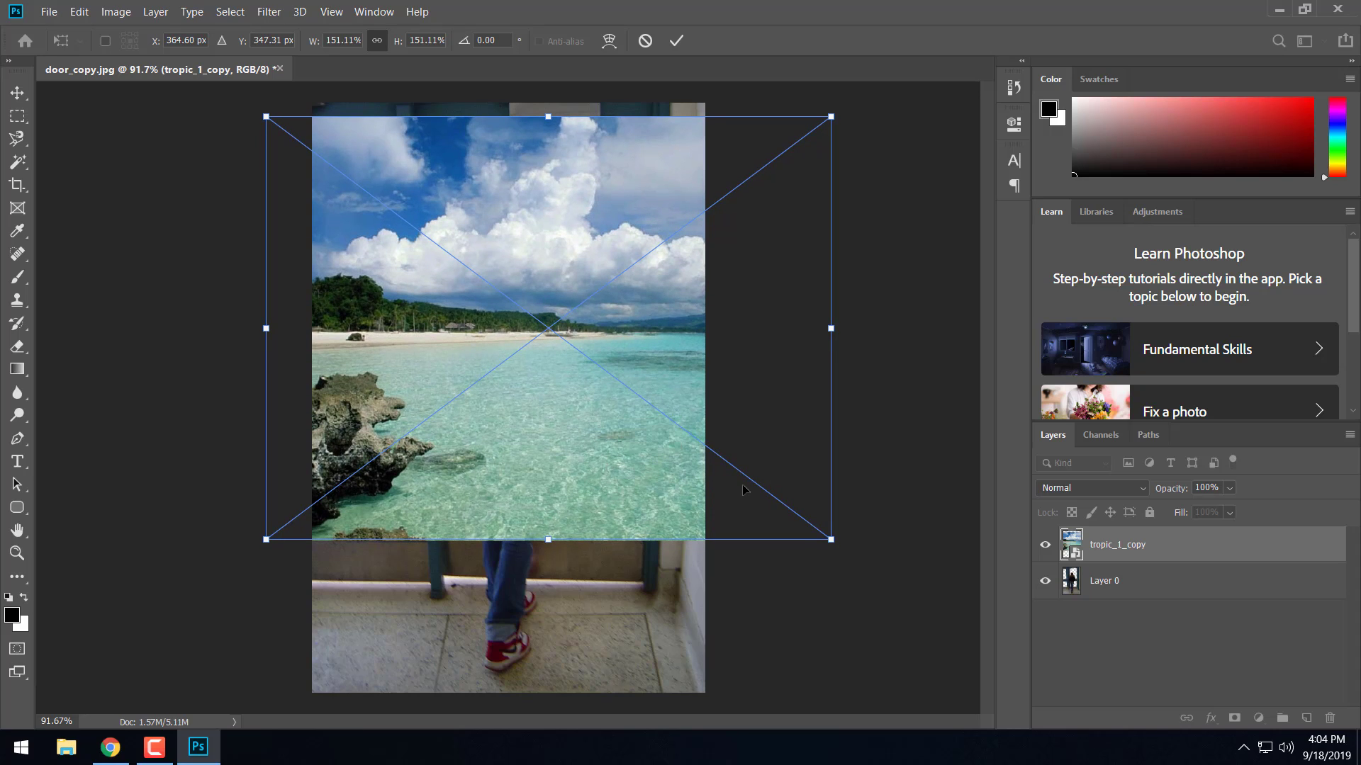
key("Return")
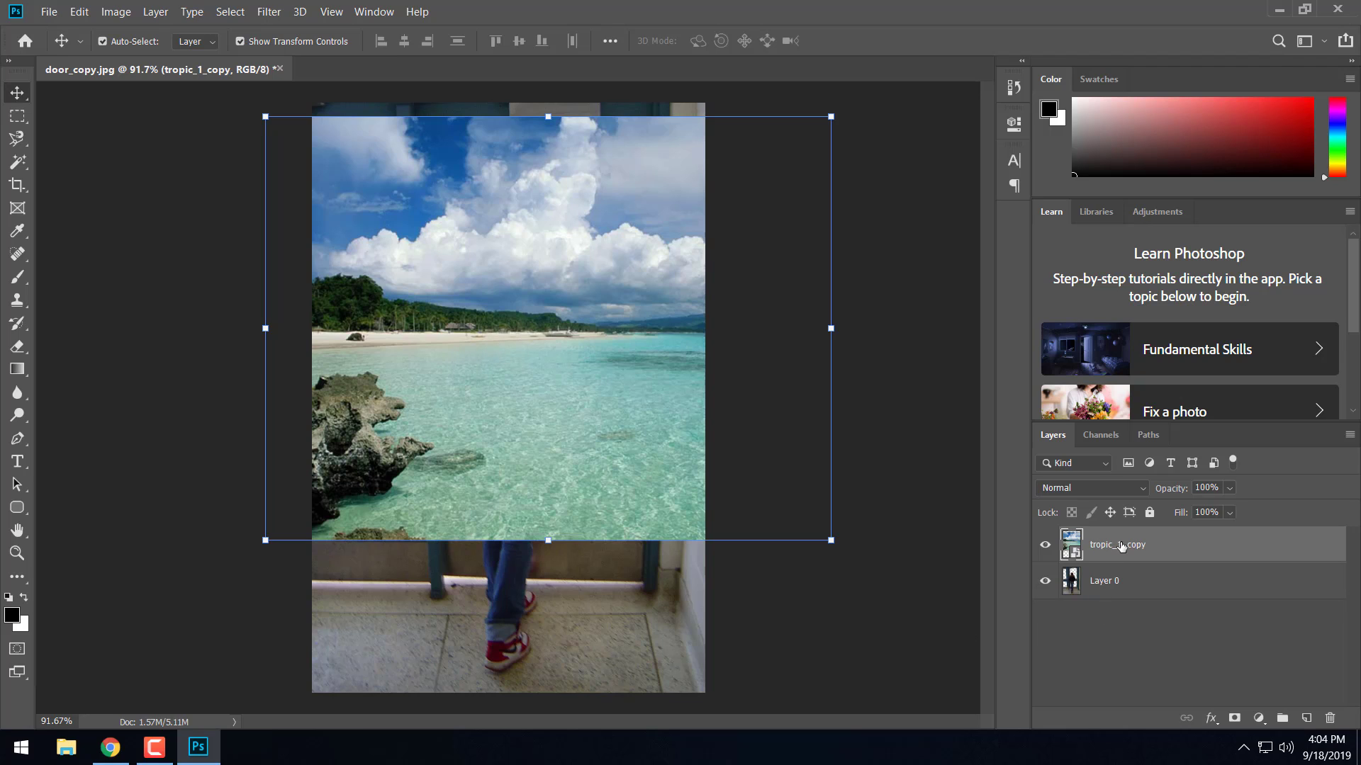
left_click_drag(1120, 546, 1111, 621)
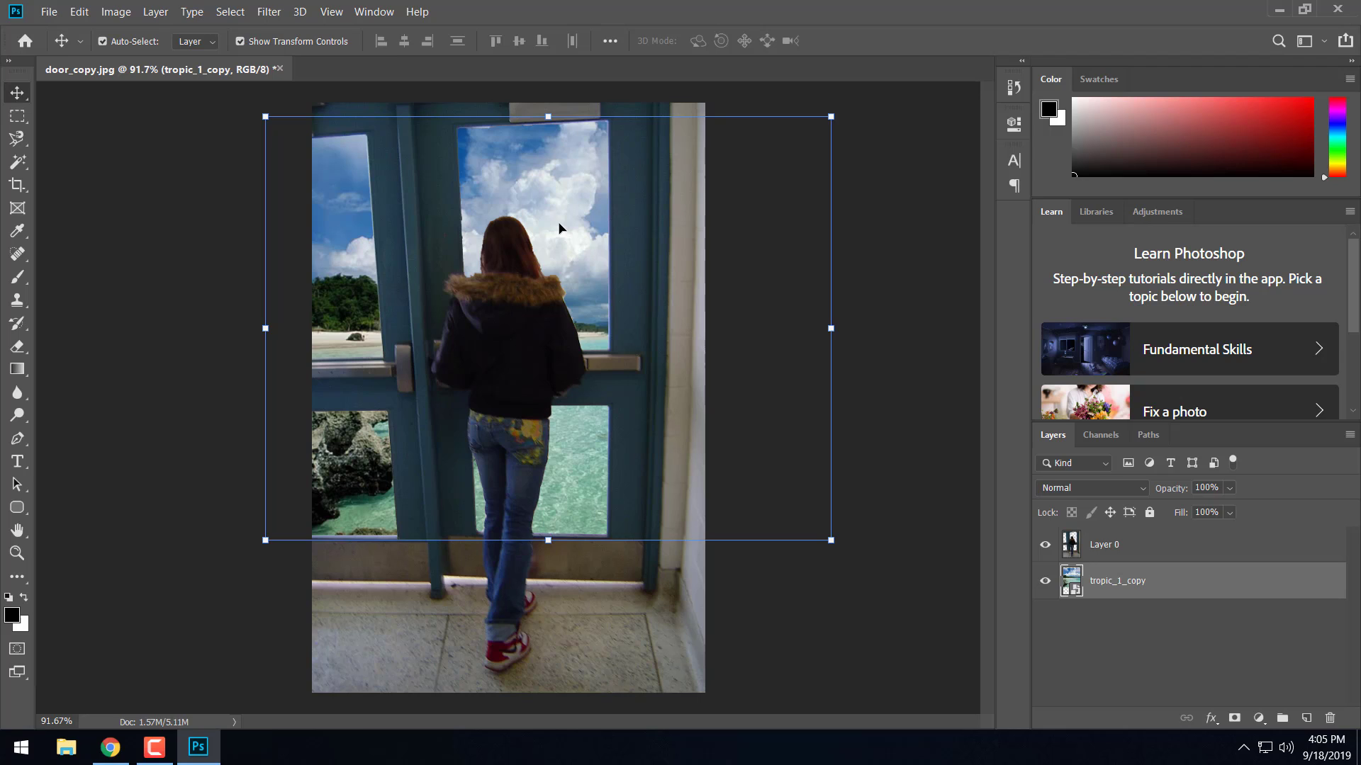
left_click(1100, 628)
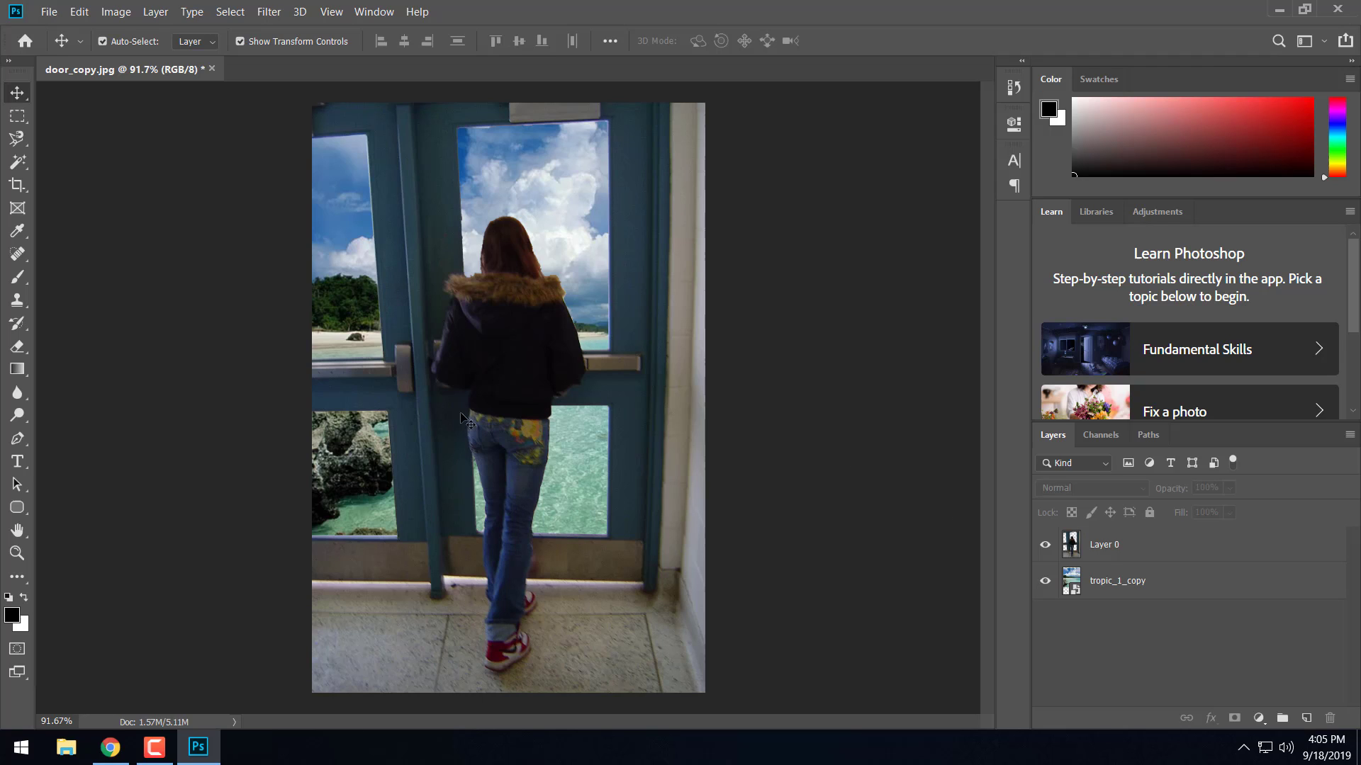
Set Layer 0's Outer Glow colour to white (ffffff) and its size to about 13 px.
left_click(1164, 548)
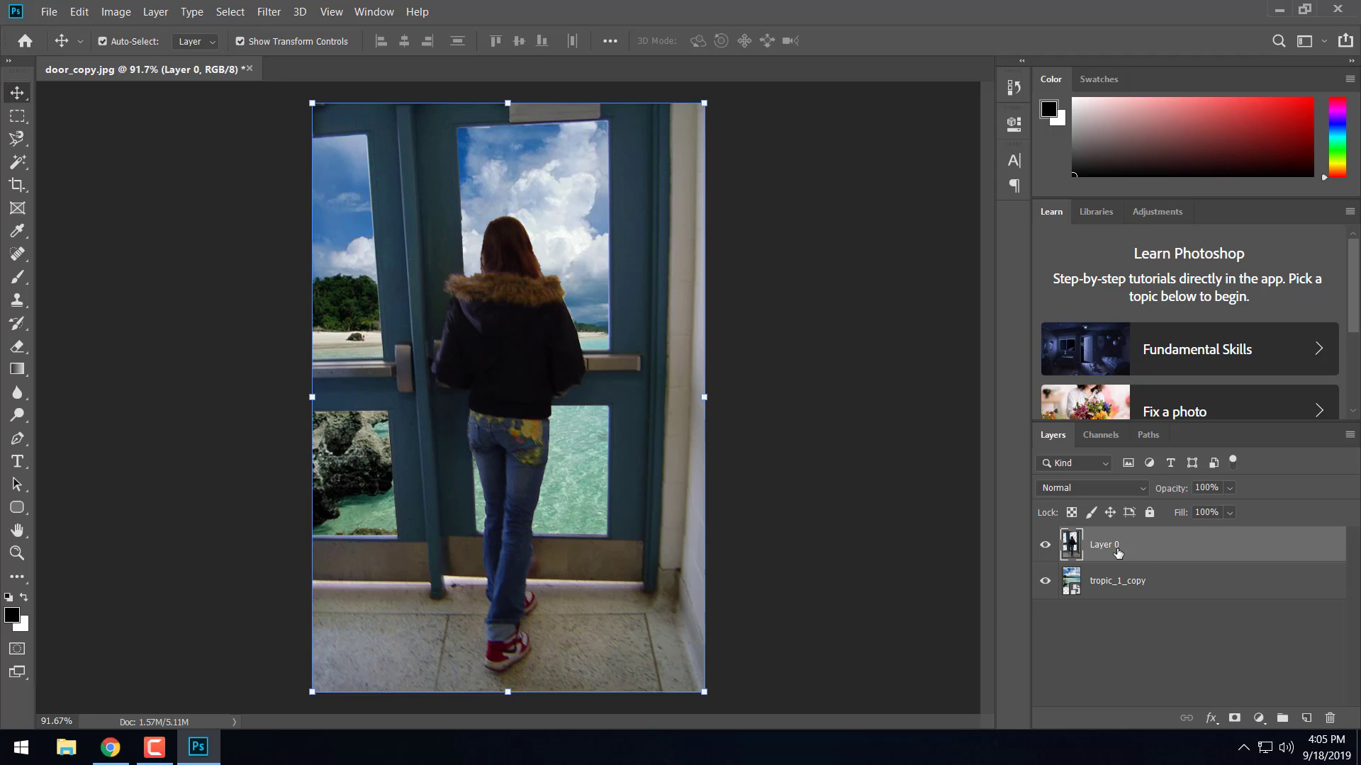
double_click(1189, 548)
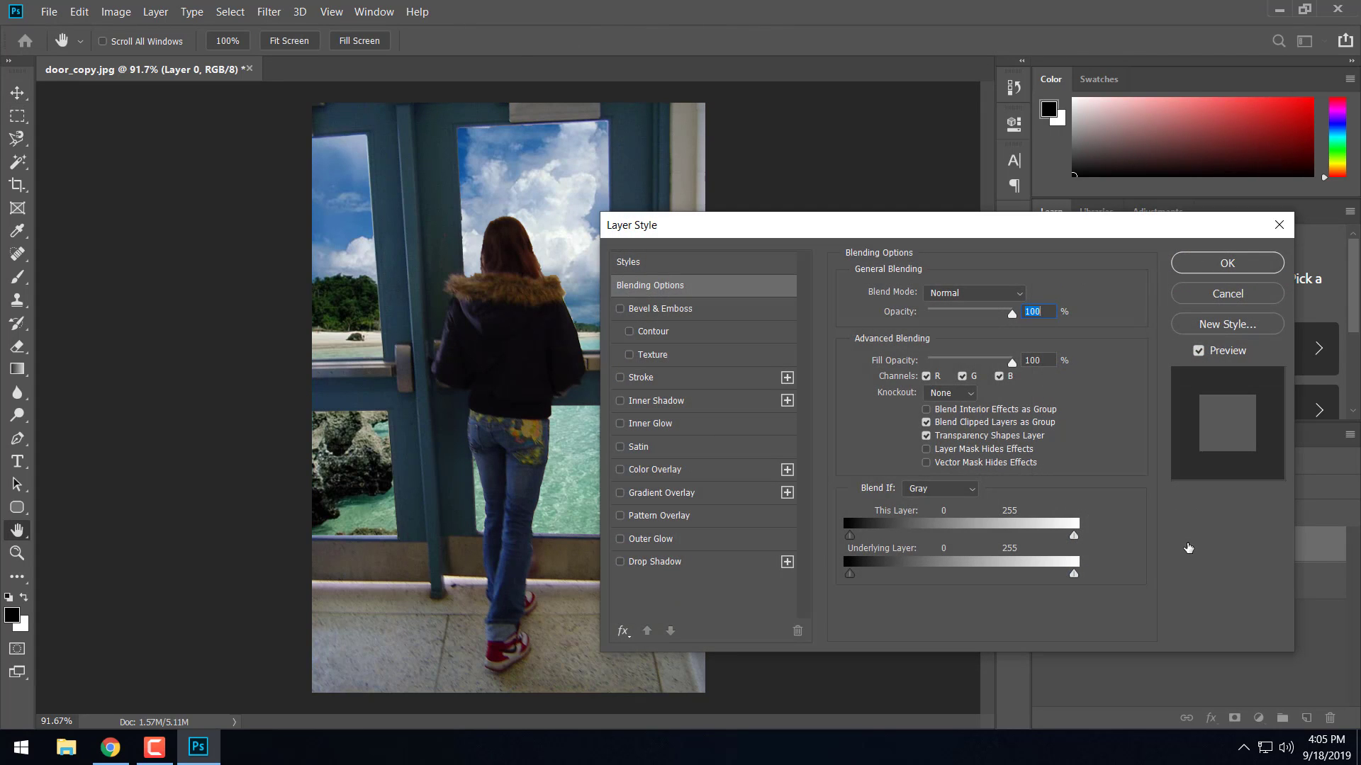
left_click_drag(803, 232, 890, 167)
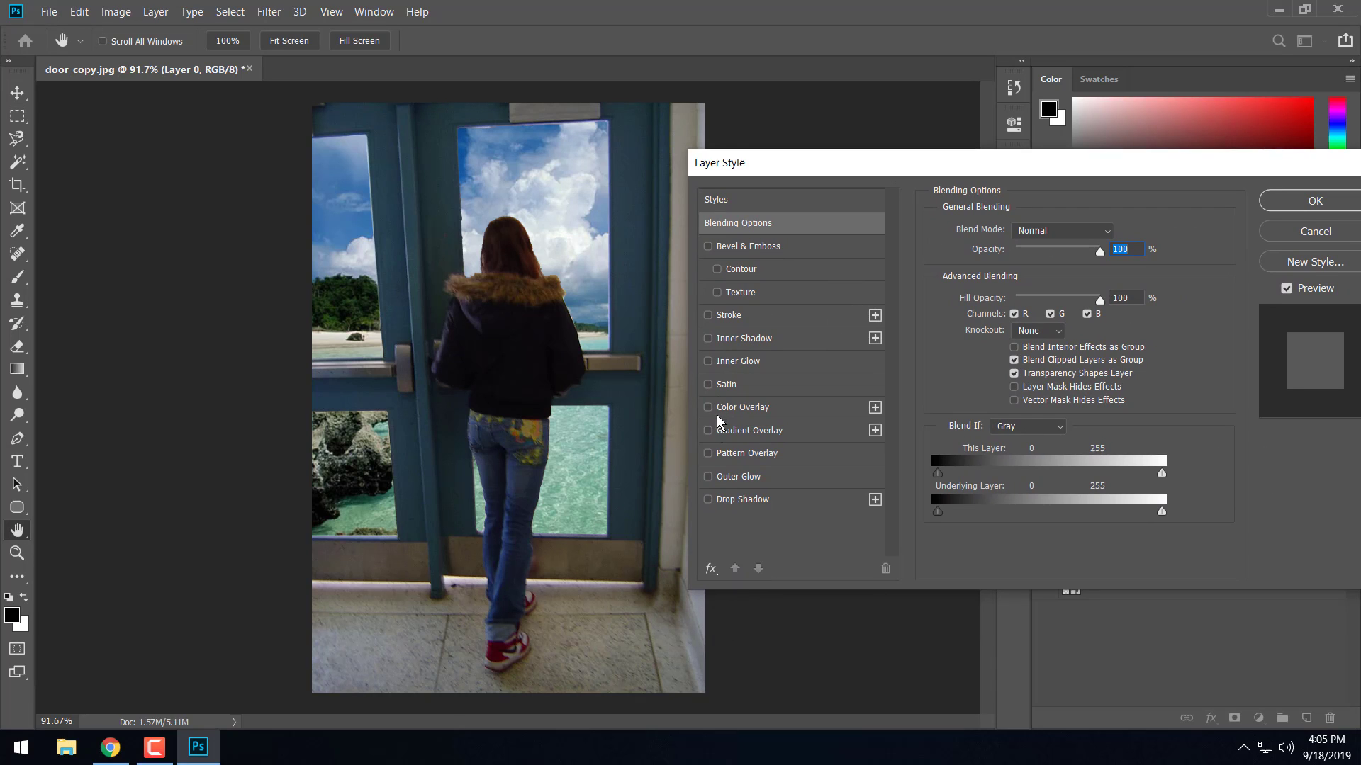
left_click(708, 477)
left_click(738, 487)
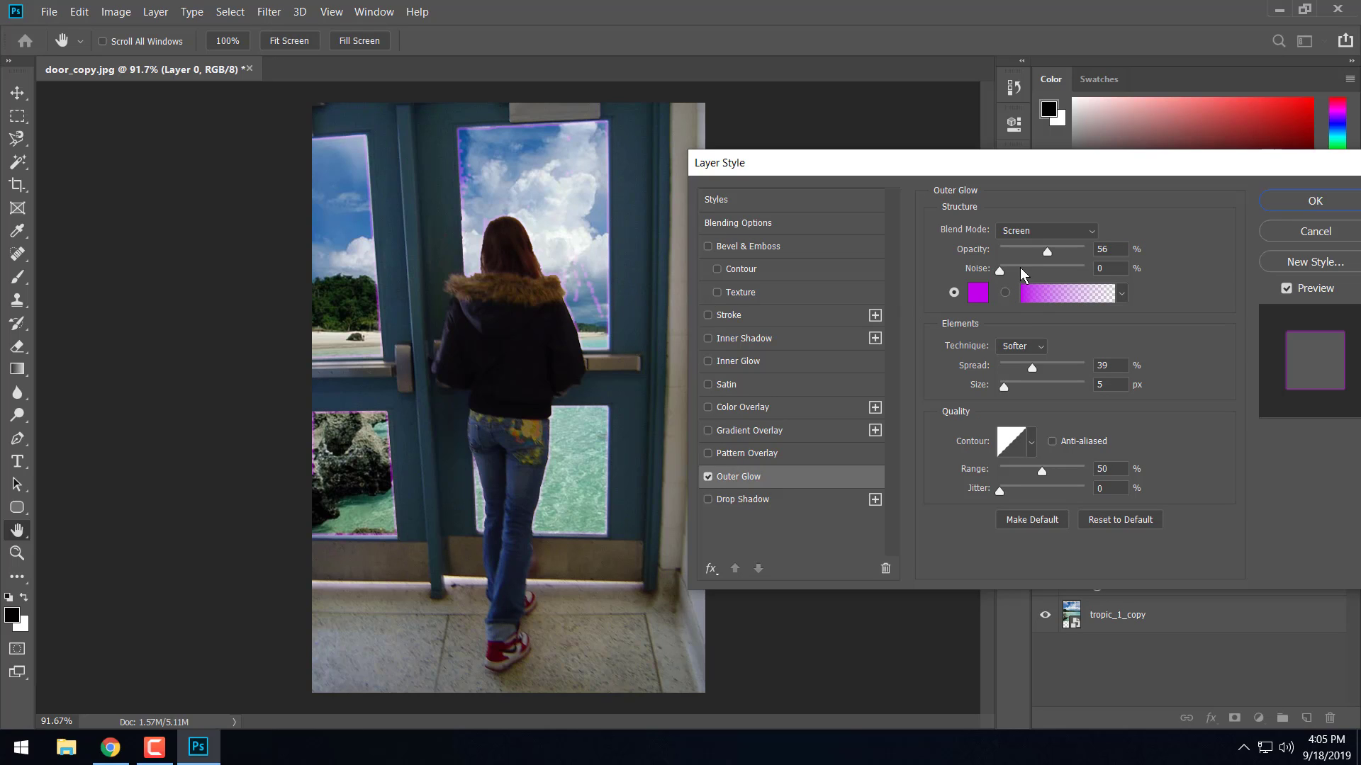
left_click(980, 298)
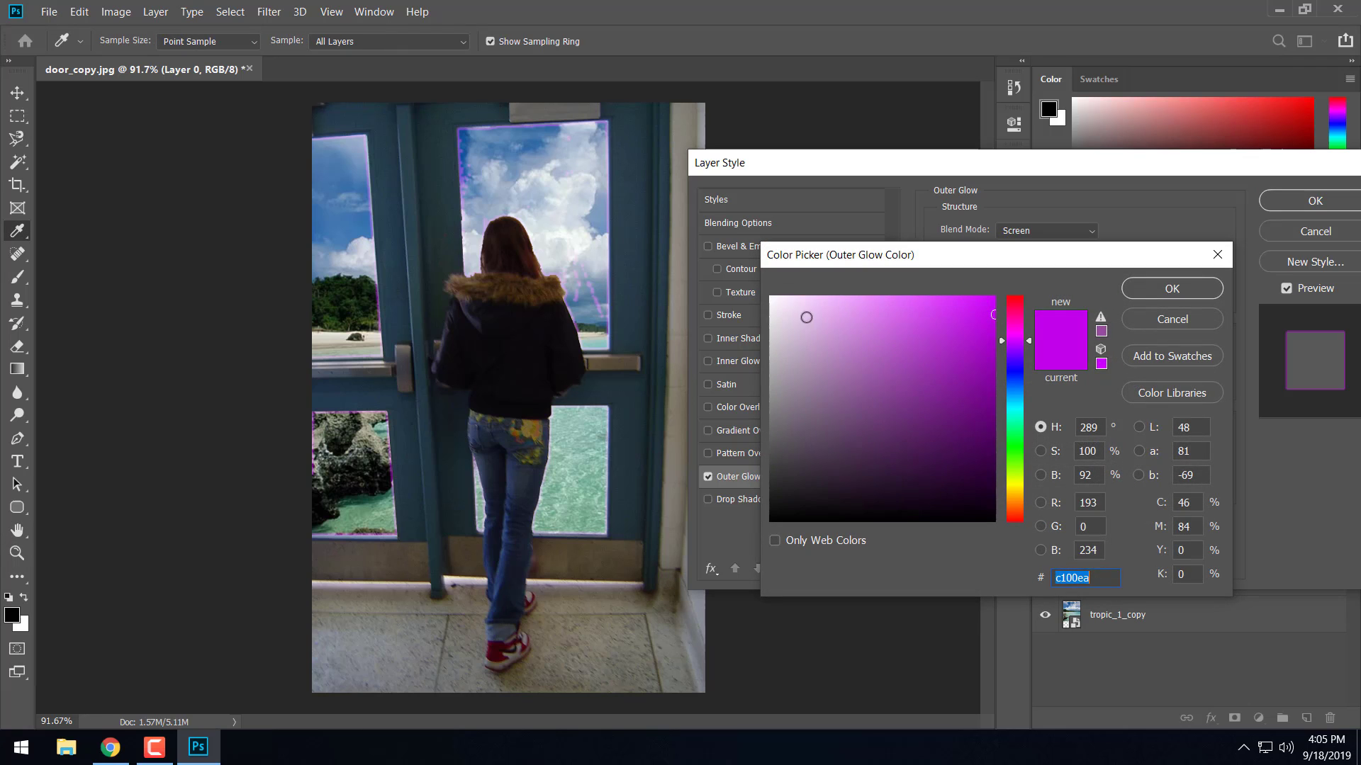
type("ffffff")
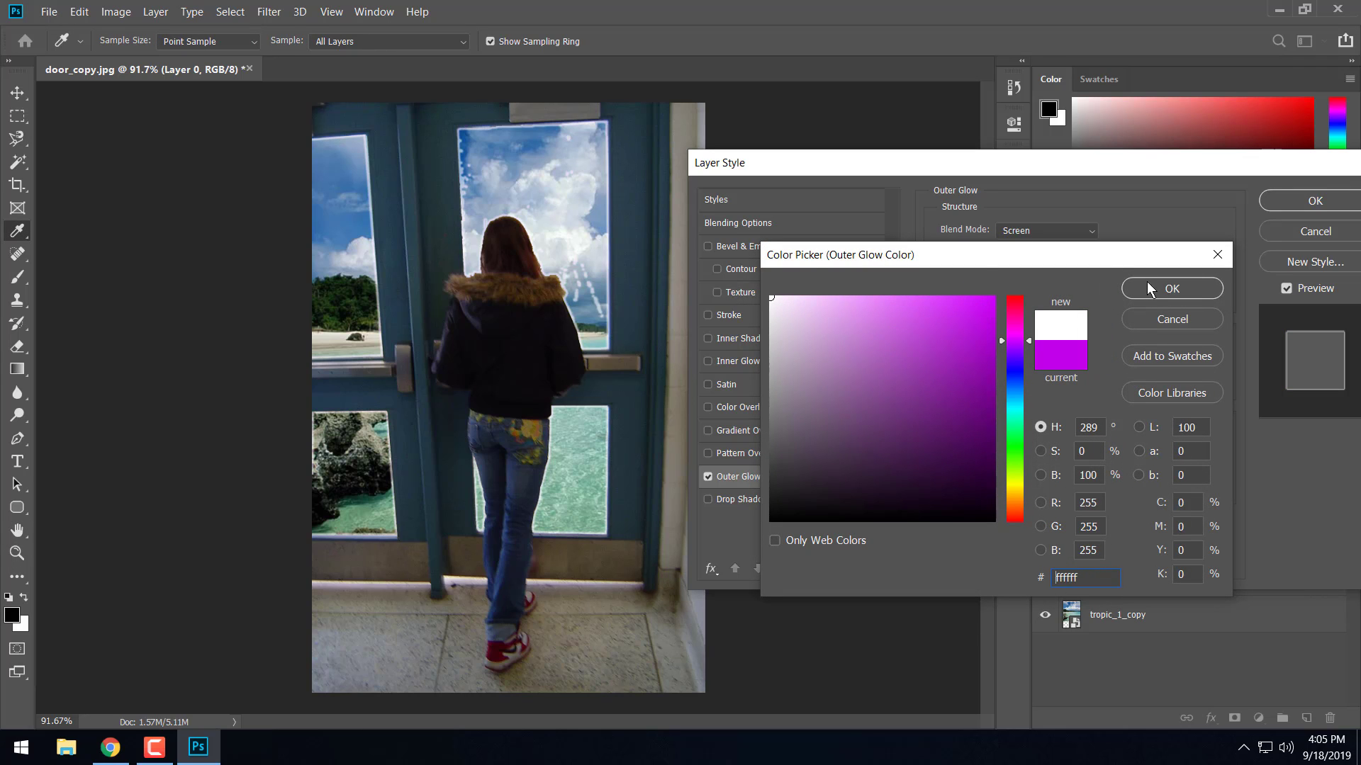
left_click(1148, 285)
left_click_drag(1002, 387, 1061, 367)
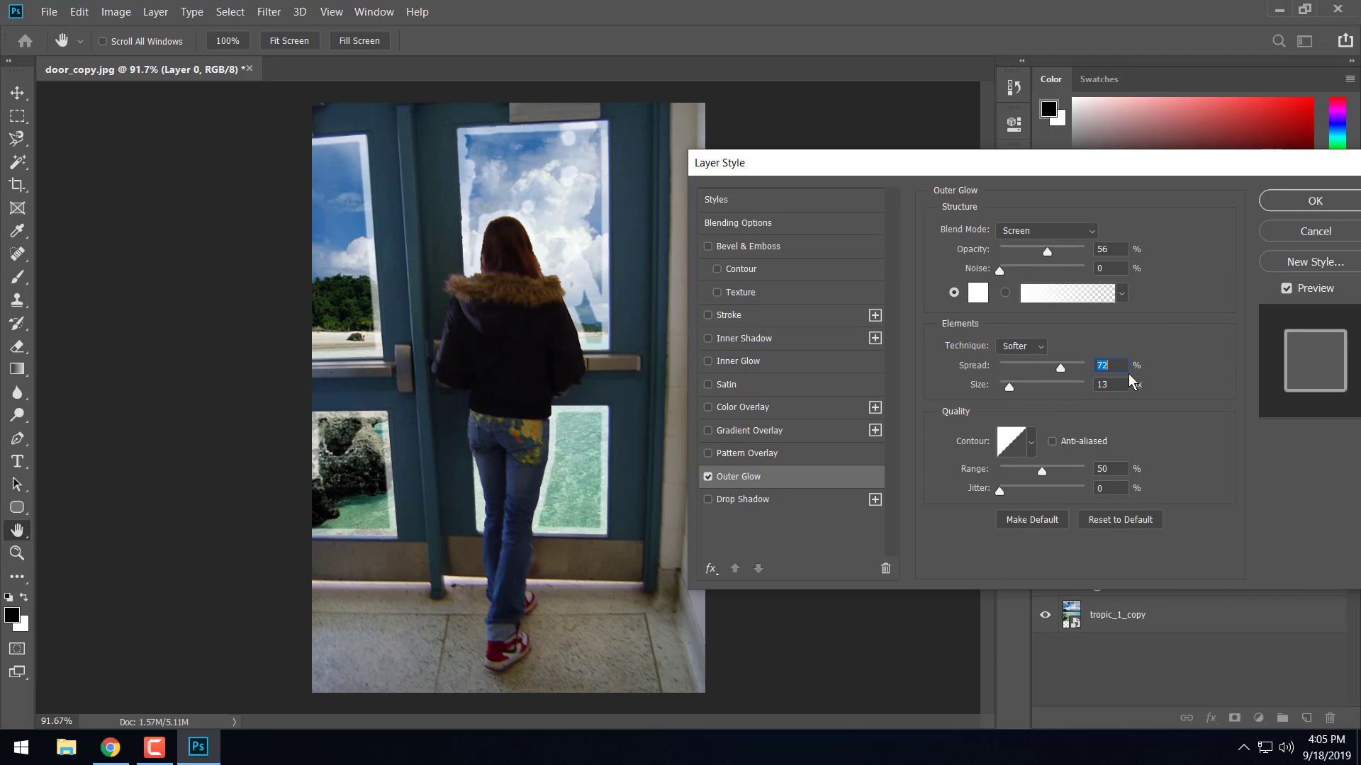
left_click(1312, 208)
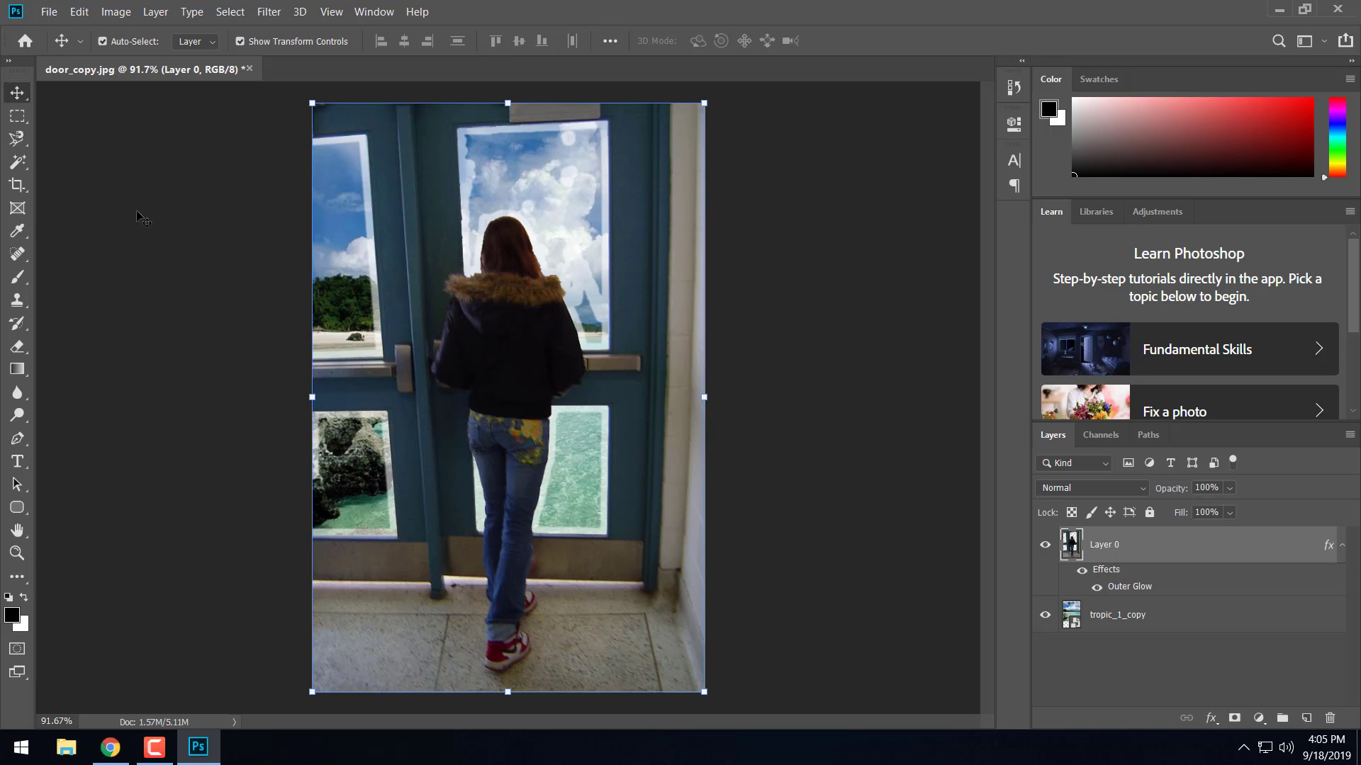
Marquee-select a pale patch in the upper pane and delete it.
left_click(17, 116)
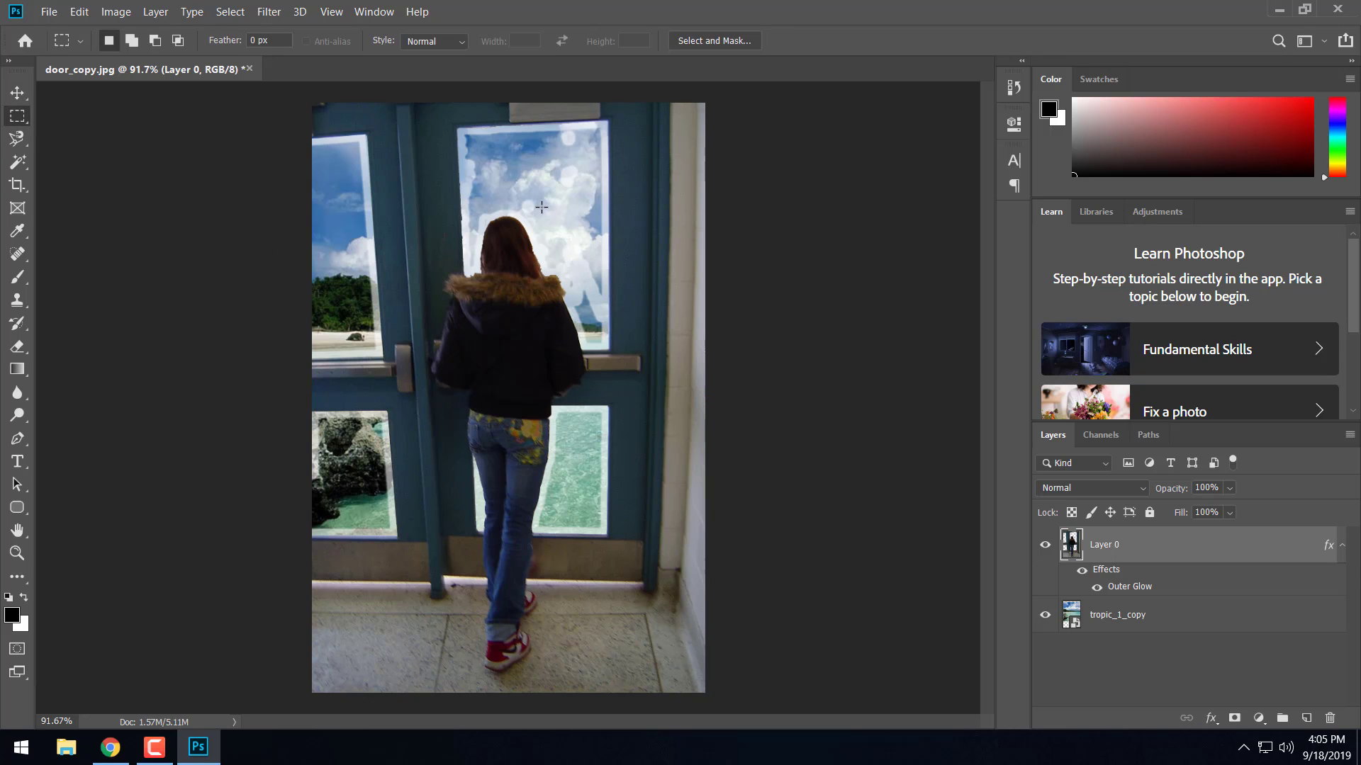
scroll(547, 215, "up", 5)
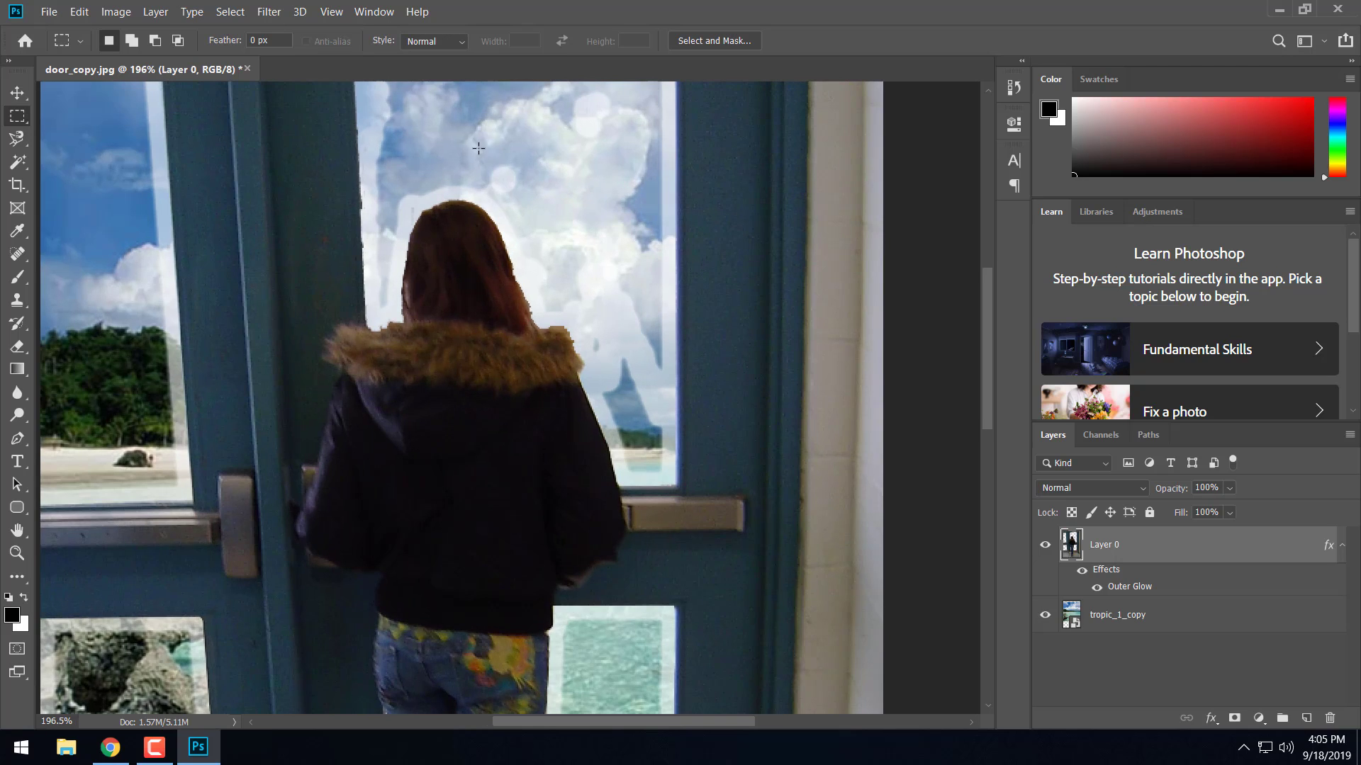
left_click_drag(473, 145, 537, 204)
left_click(485, 173)
left_click_drag(483, 159, 633, 265)
scroll(561, 204, "up", 3)
left_click_drag(565, 122, 618, 160)
scroll(579, 306, "down", 2)
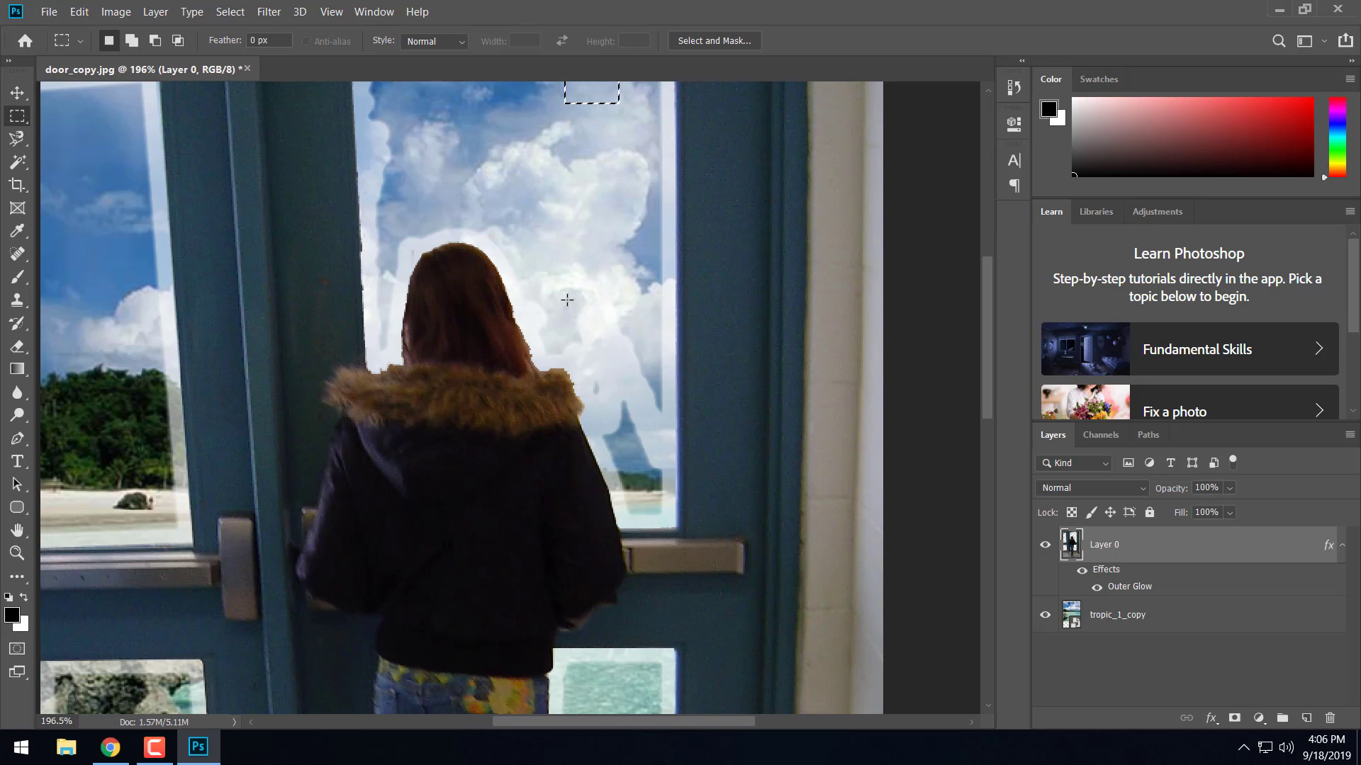
left_click_drag(560, 291, 647, 433)
left_click(625, 402)
left_click(615, 383)
key("Delete")
Select the pale strip along the window edge beside the coat and delete it.
left_click(635, 445)
left_click_drag(620, 363, 671, 480)
key("Delete")
left_click(646, 442)
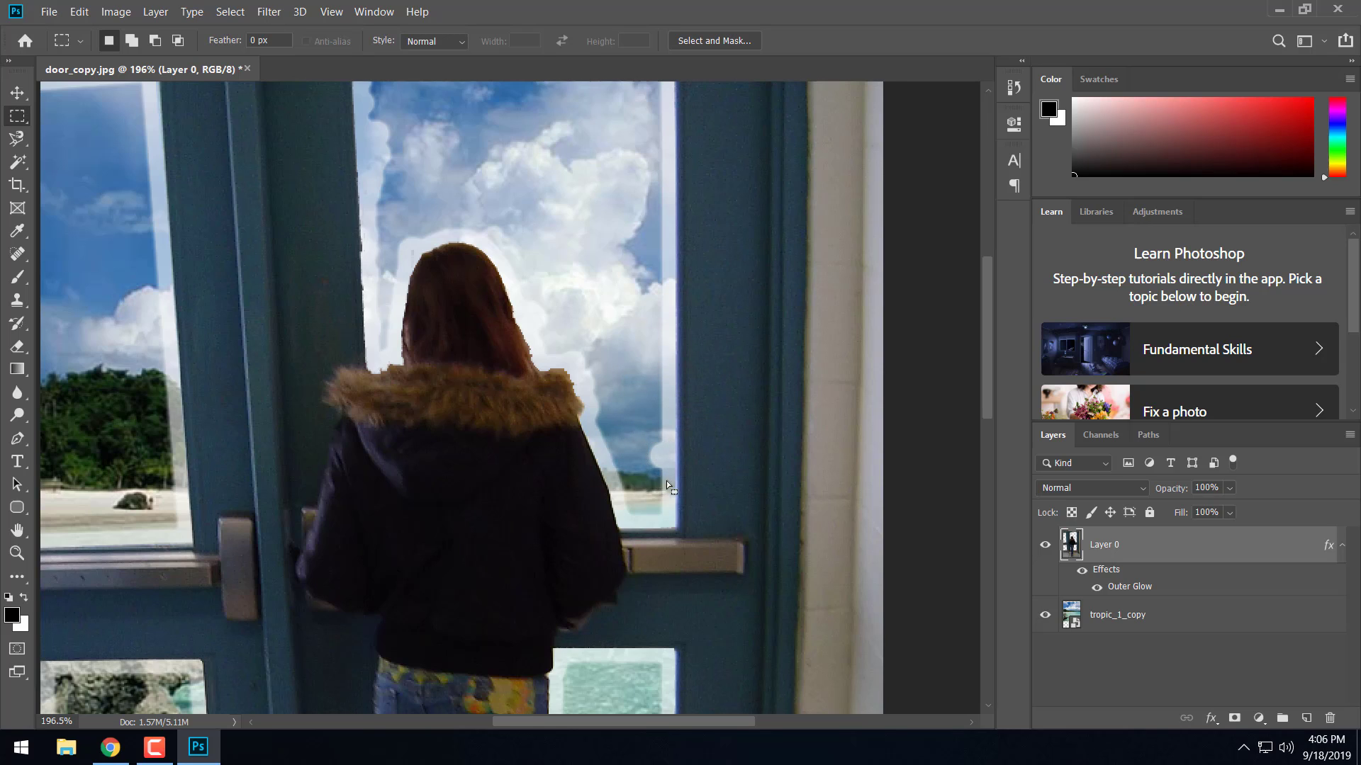
scroll(603, 404, "up", 1)
scroll(603, 404, "up", 1)
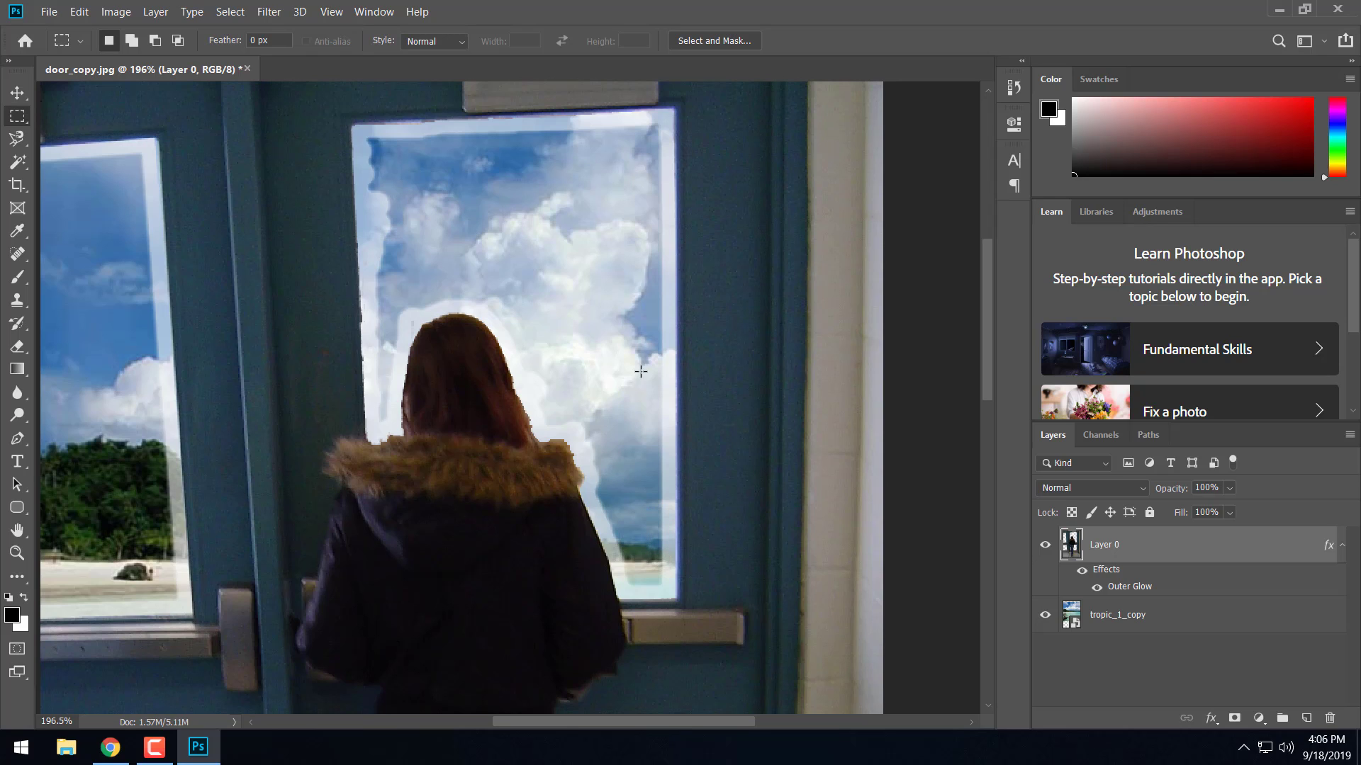
left_click(245, 11)
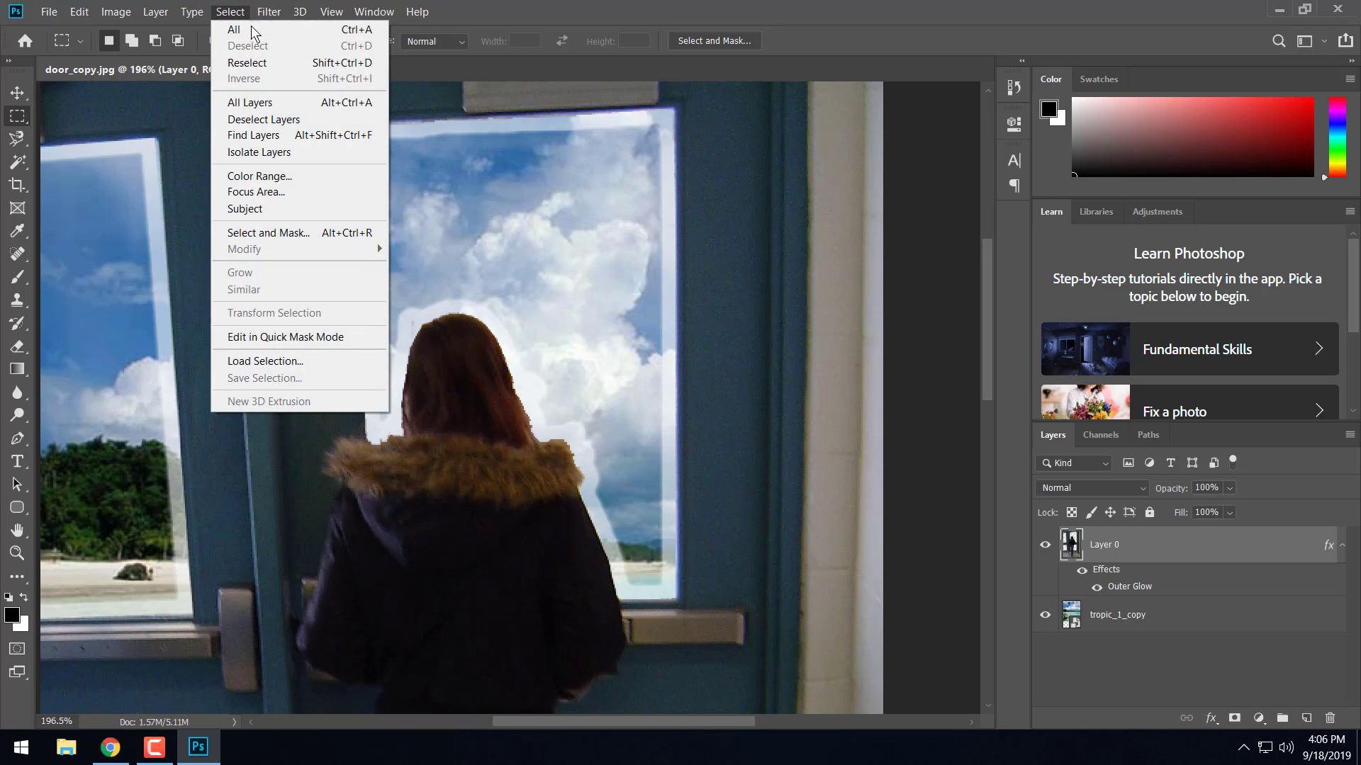
left_click(236, 16)
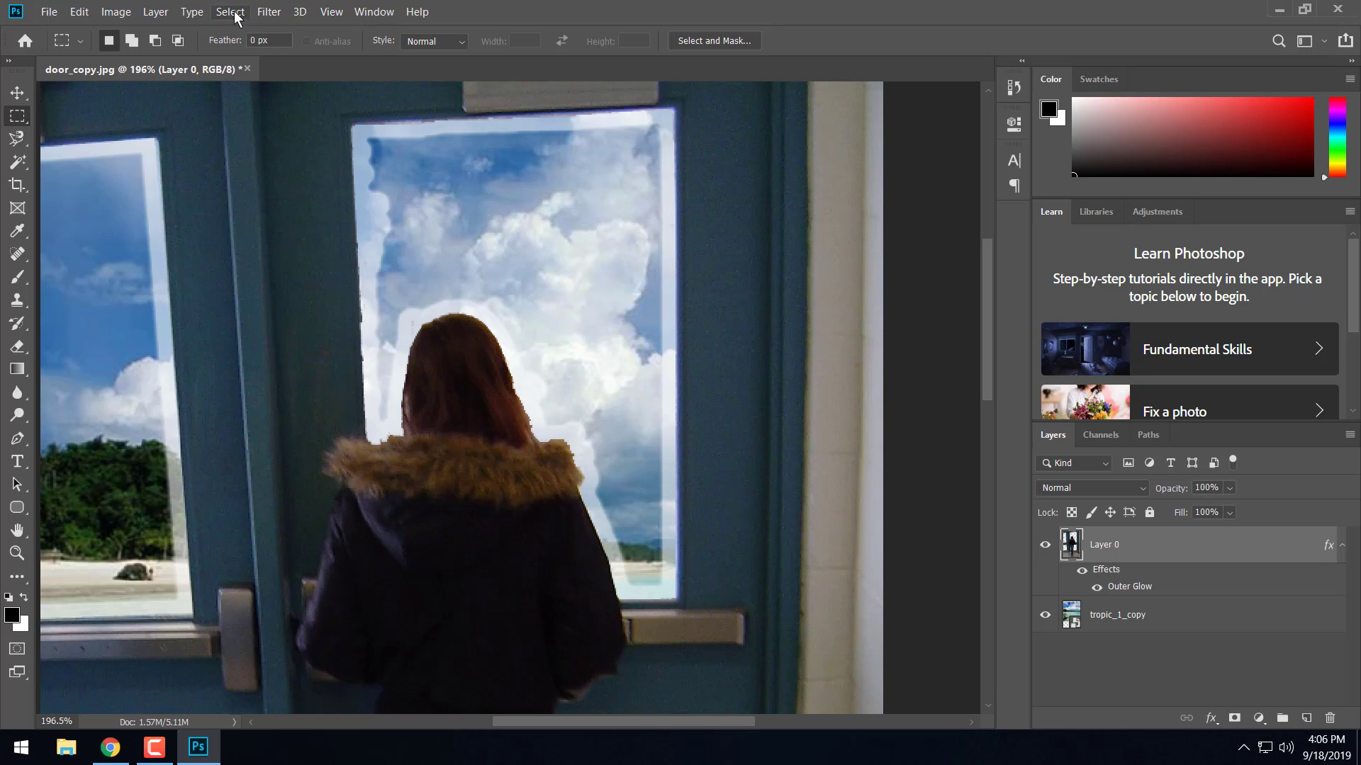
left_click(17, 92)
scroll(409, 310, "right", 1)
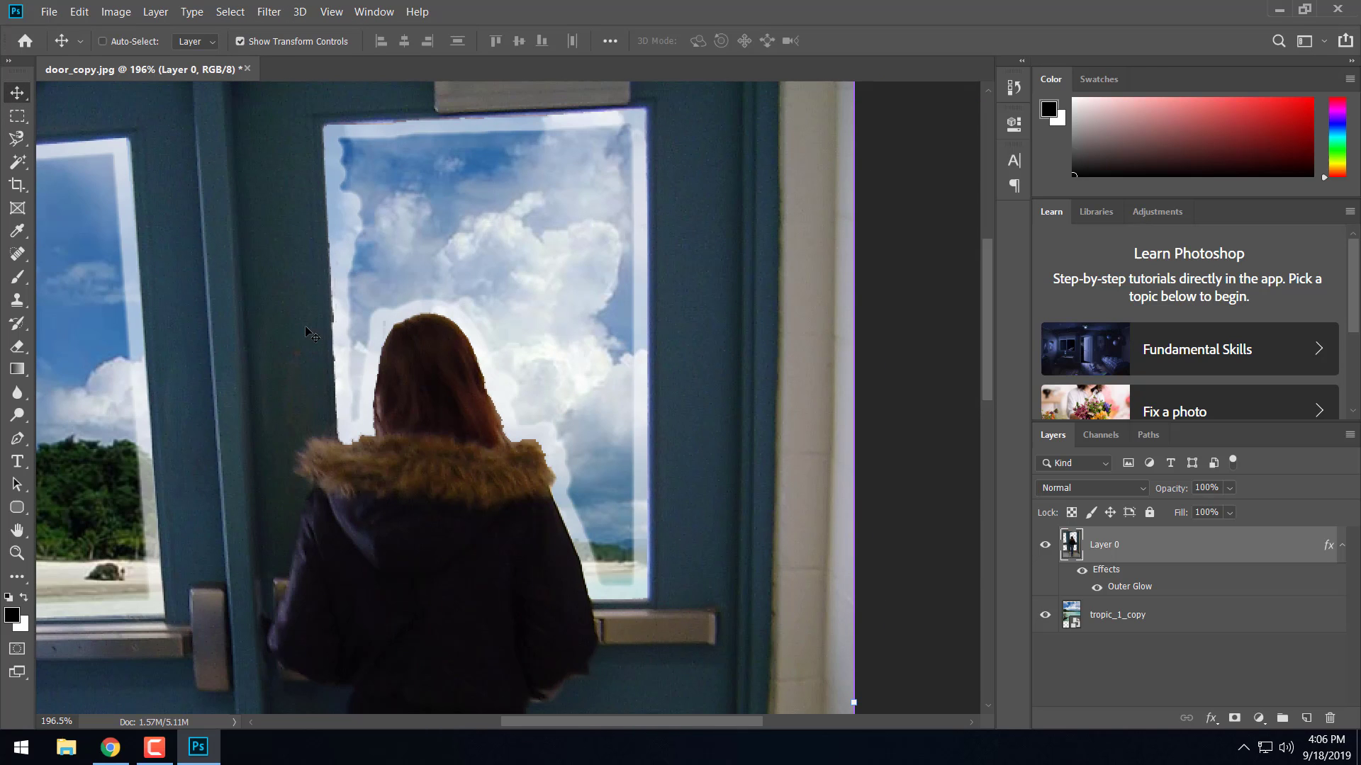
scroll(363, 347, "down", 2)
scroll(326, 377, "up", 6)
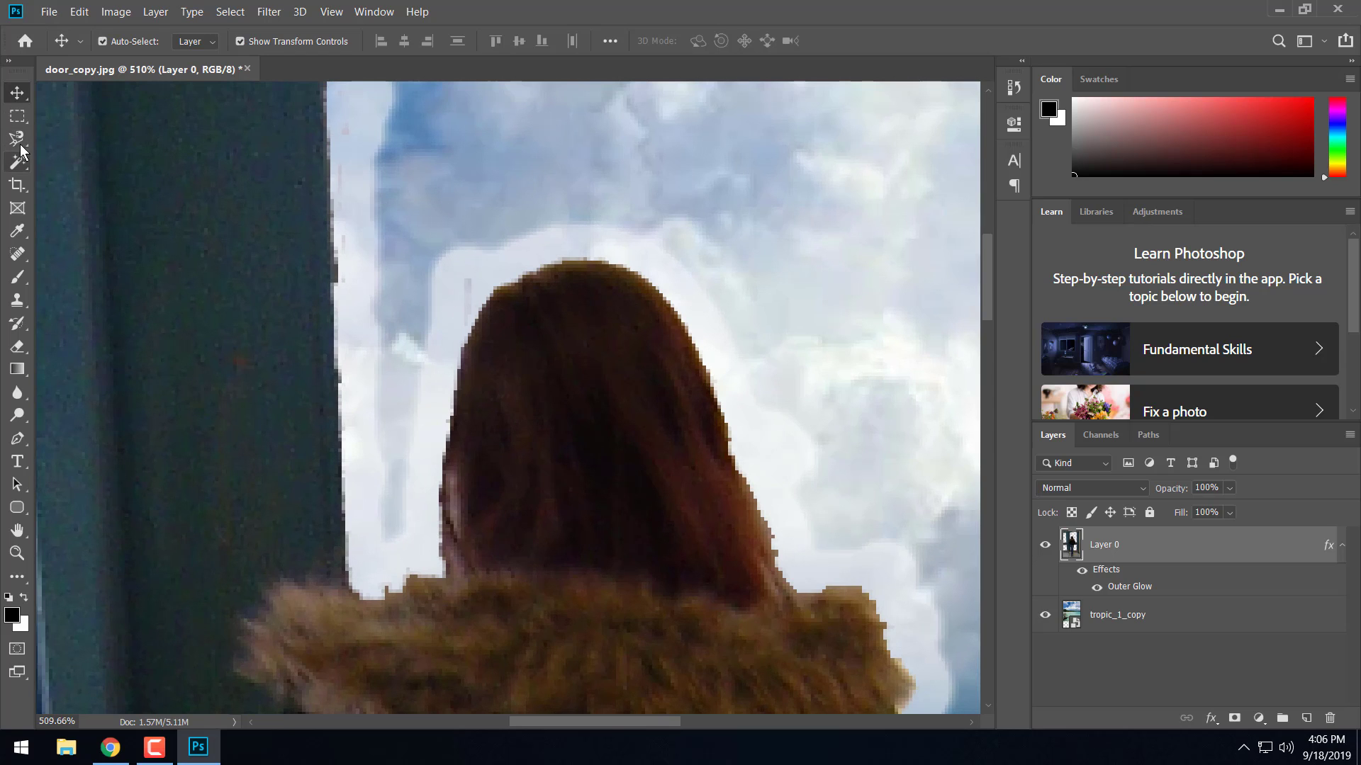
left_click_drag(17, 138, 47, 141)
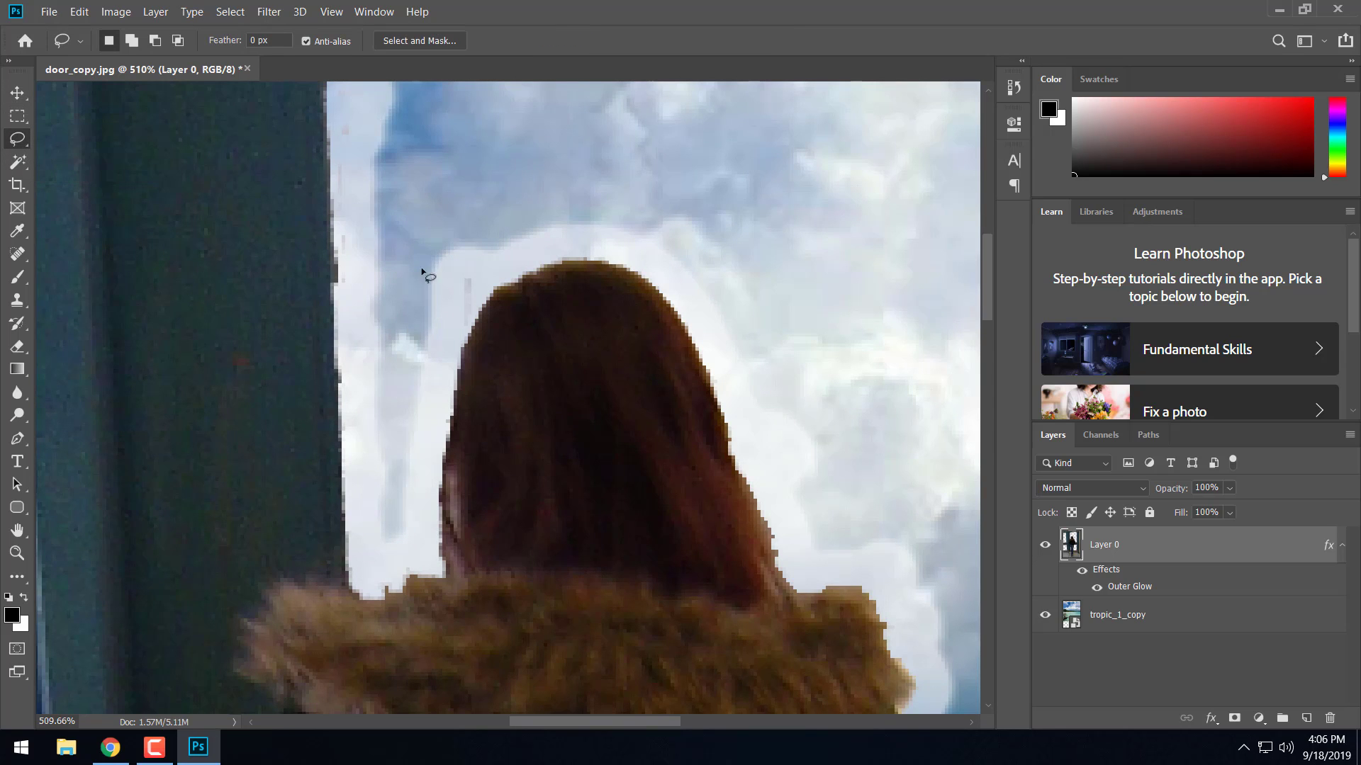
mouse_move(439, 258)
left_mouse_down()
mouse_move(478, 289)
mouse_move(465, 321)
mouse_move(447, 326)
mouse_move(436, 264)
mouse_move(465, 266)
mouse_move(478, 286)
mouse_move(467, 307)
mouse_move(429, 273)
left_mouse_up()
left_click(385, 205)
scroll(409, 237, "up", 3)
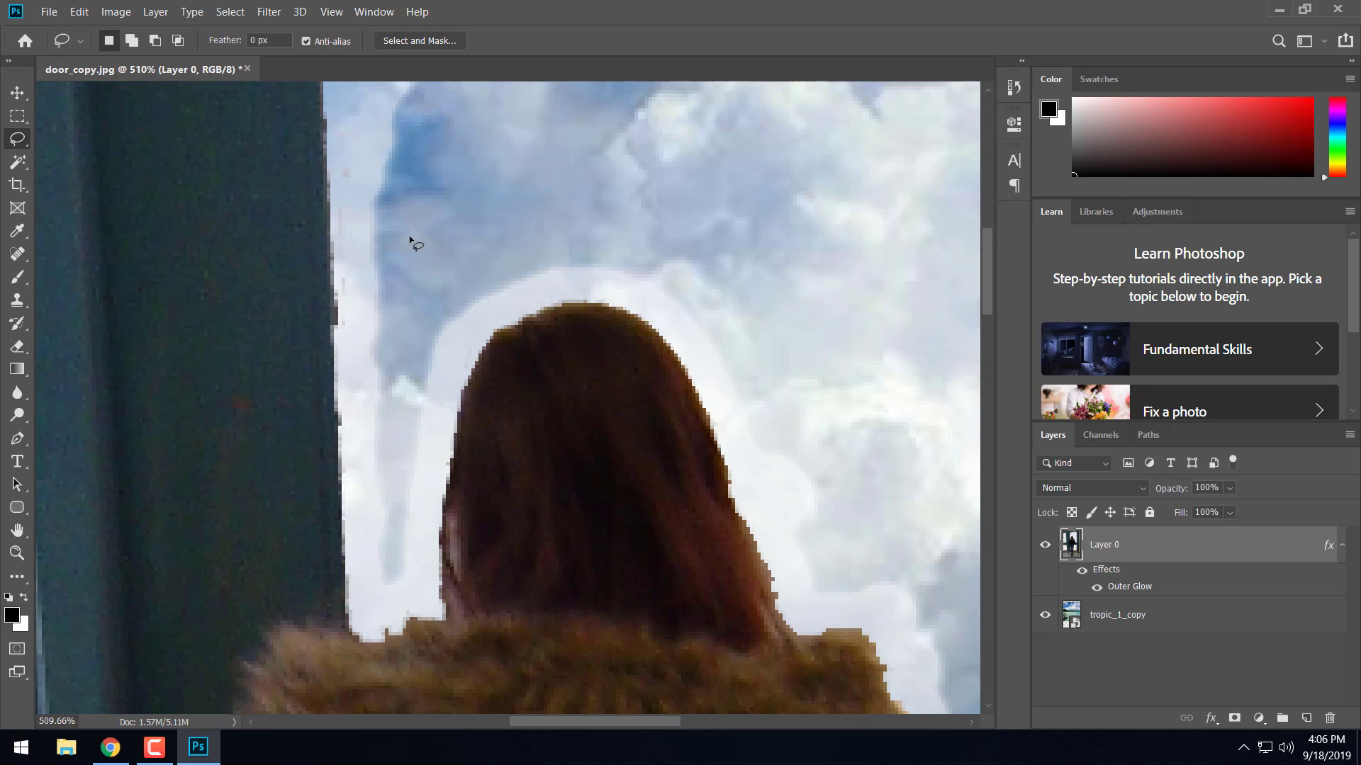
mouse_move(431, 170)
left_mouse_down()
mouse_move(360, 230)
mouse_move(336, 229)
mouse_move(342, 421)
mouse_move(376, 417)
mouse_move(472, 180)
mouse_move(452, 152)
mouse_move(357, 231)
left_mouse_up()
scroll(398, 261, "up", 3)
left_click_drag(333, 338, 380, 385)
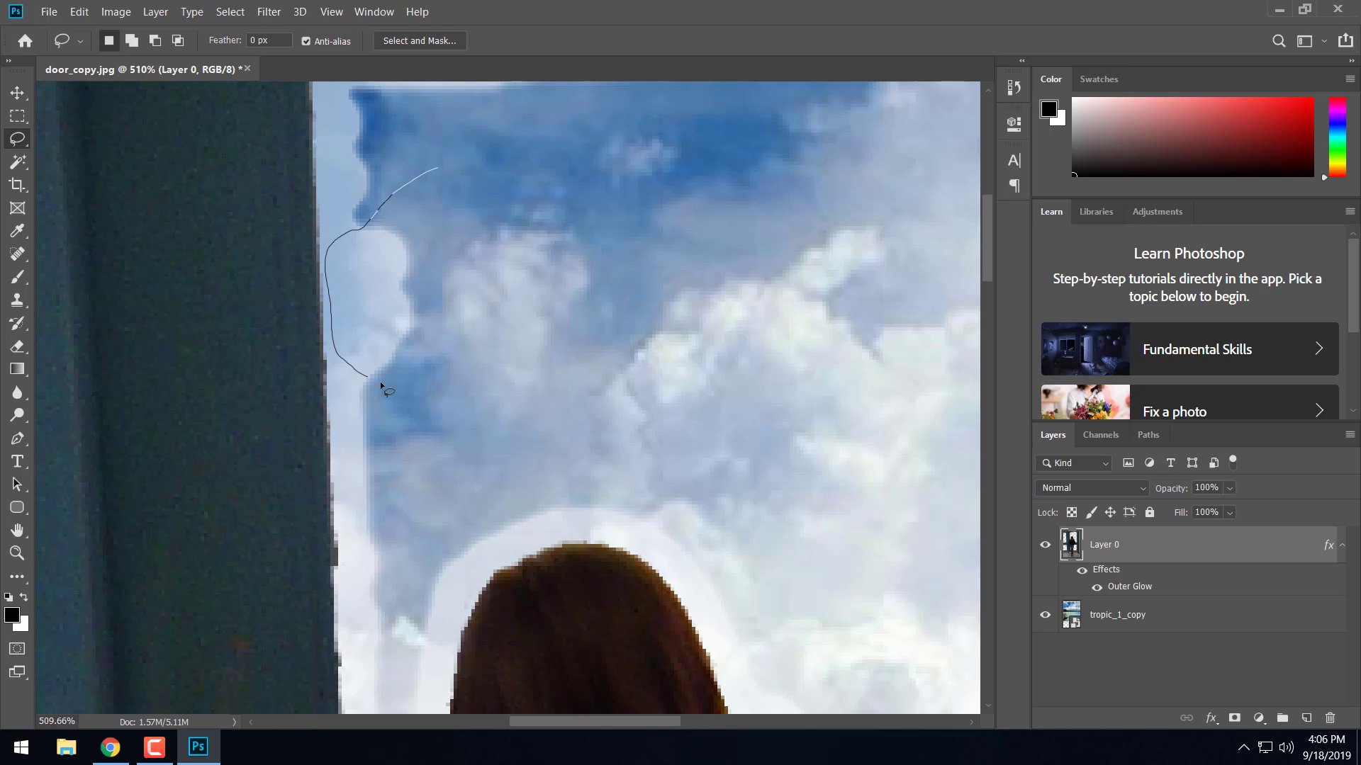
left_click_drag(437, 203, 439, 205)
scroll(454, 257, "up", 2)
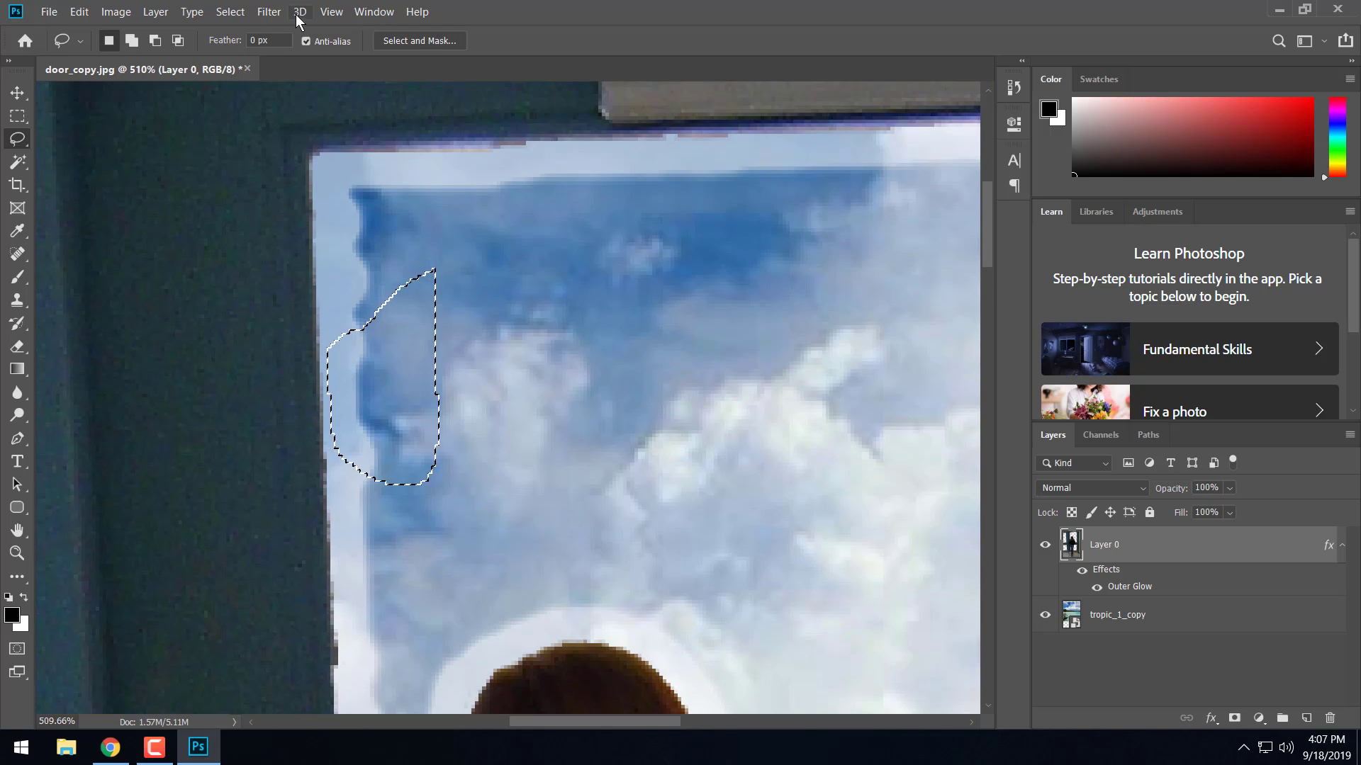
left_click(236, 14)
left_click(244, 43)
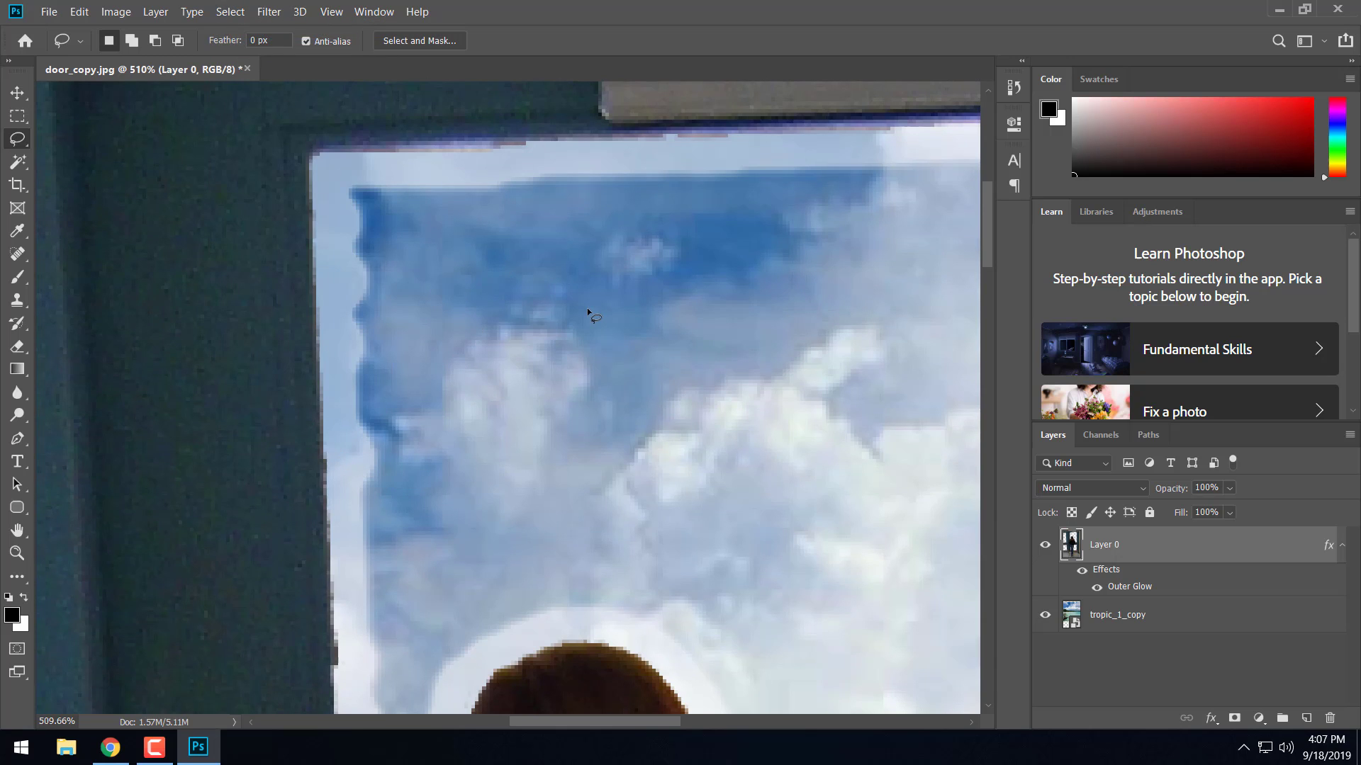
scroll(588, 312, "right", 2)
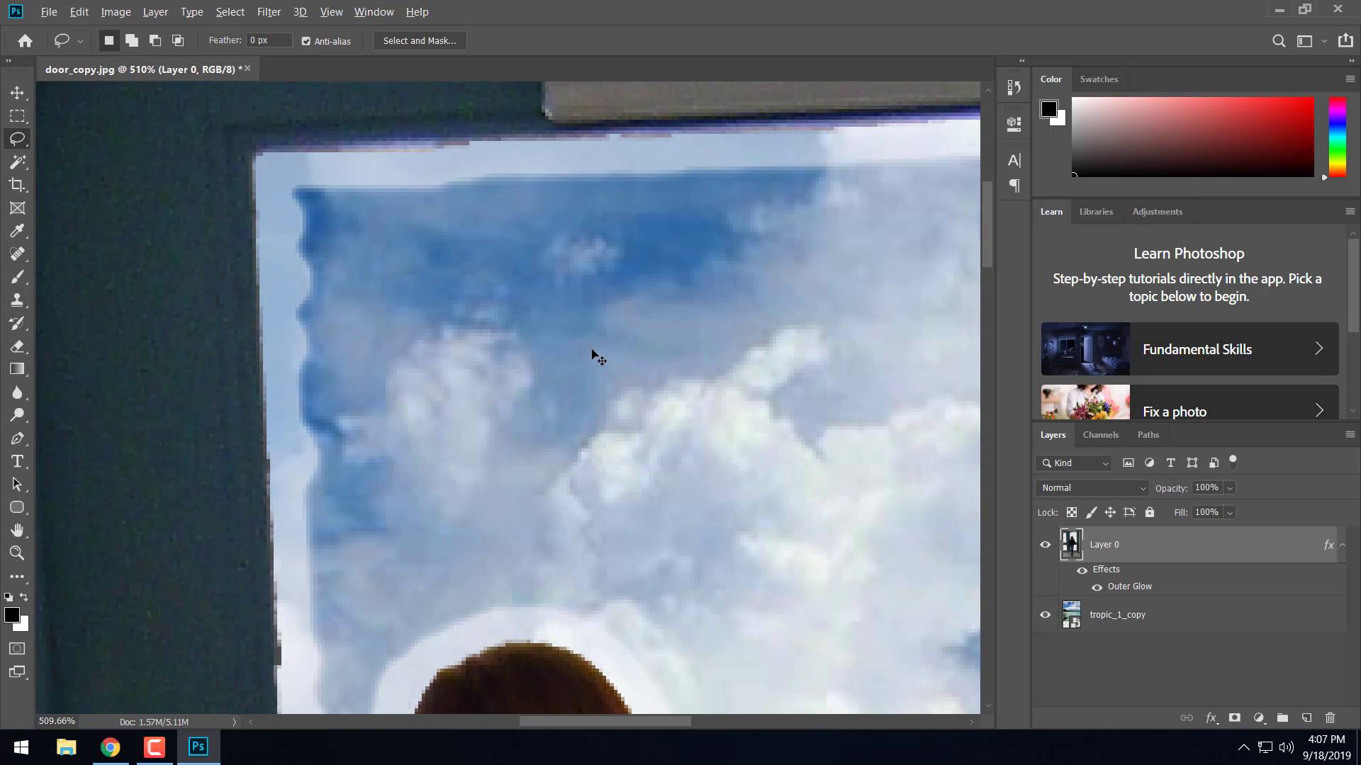
scroll(598, 358, "down", 5)
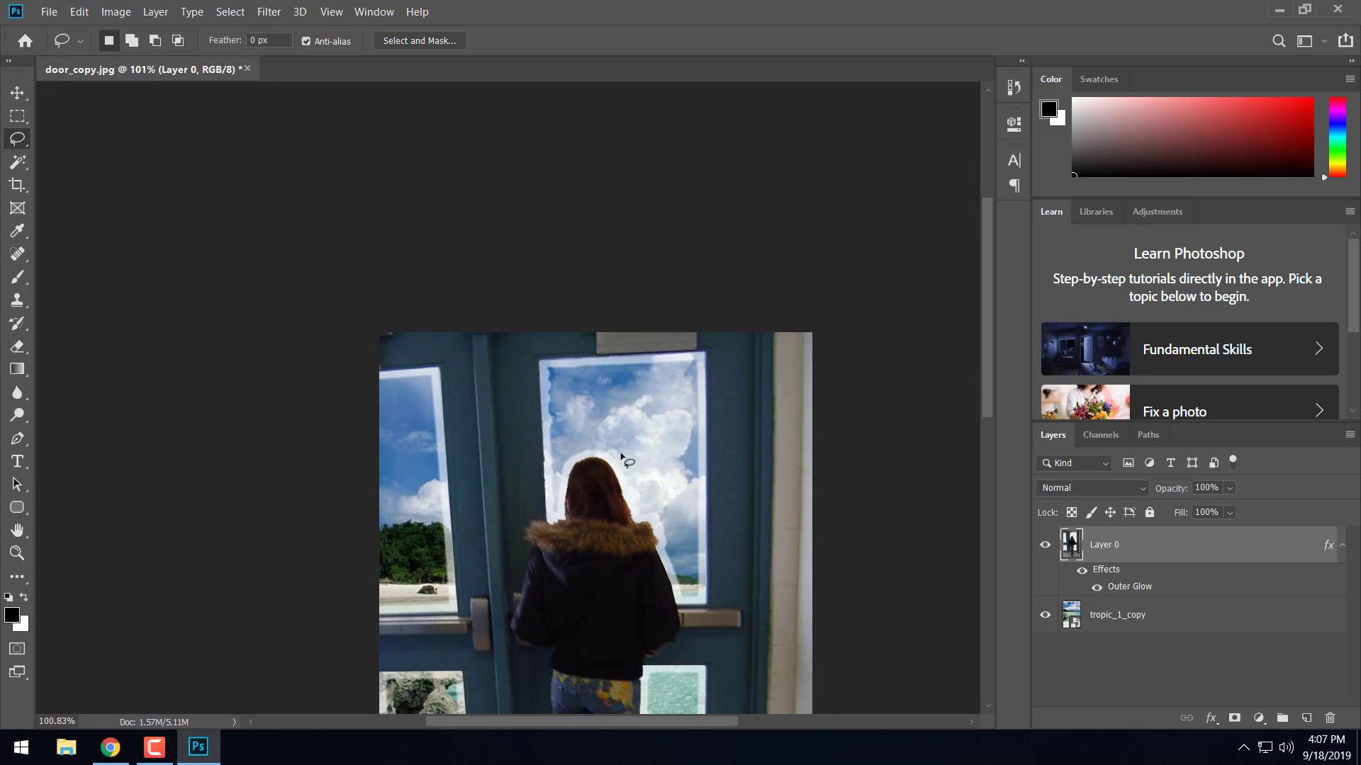
scroll(621, 457, "down", 5)
scroll(669, 456, "down", 1)
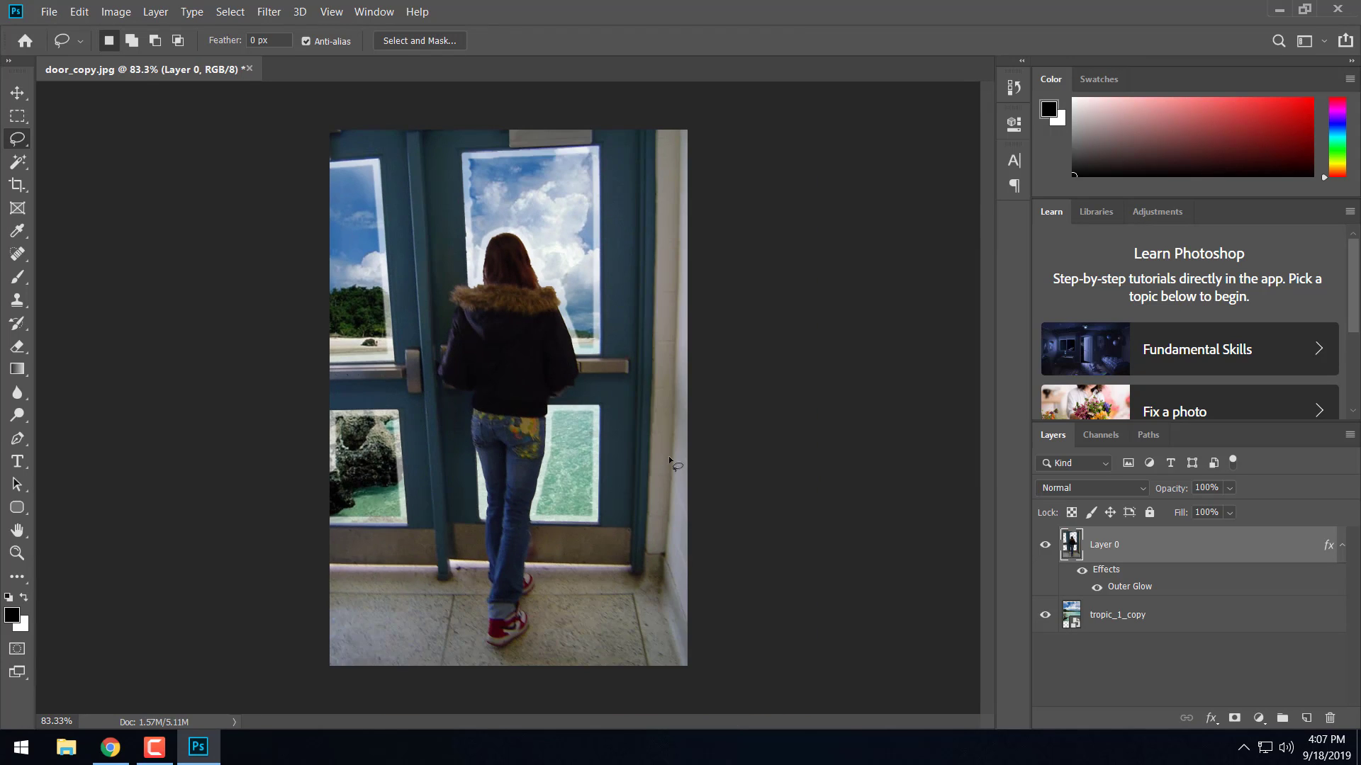
scroll(669, 456, "up", 1)
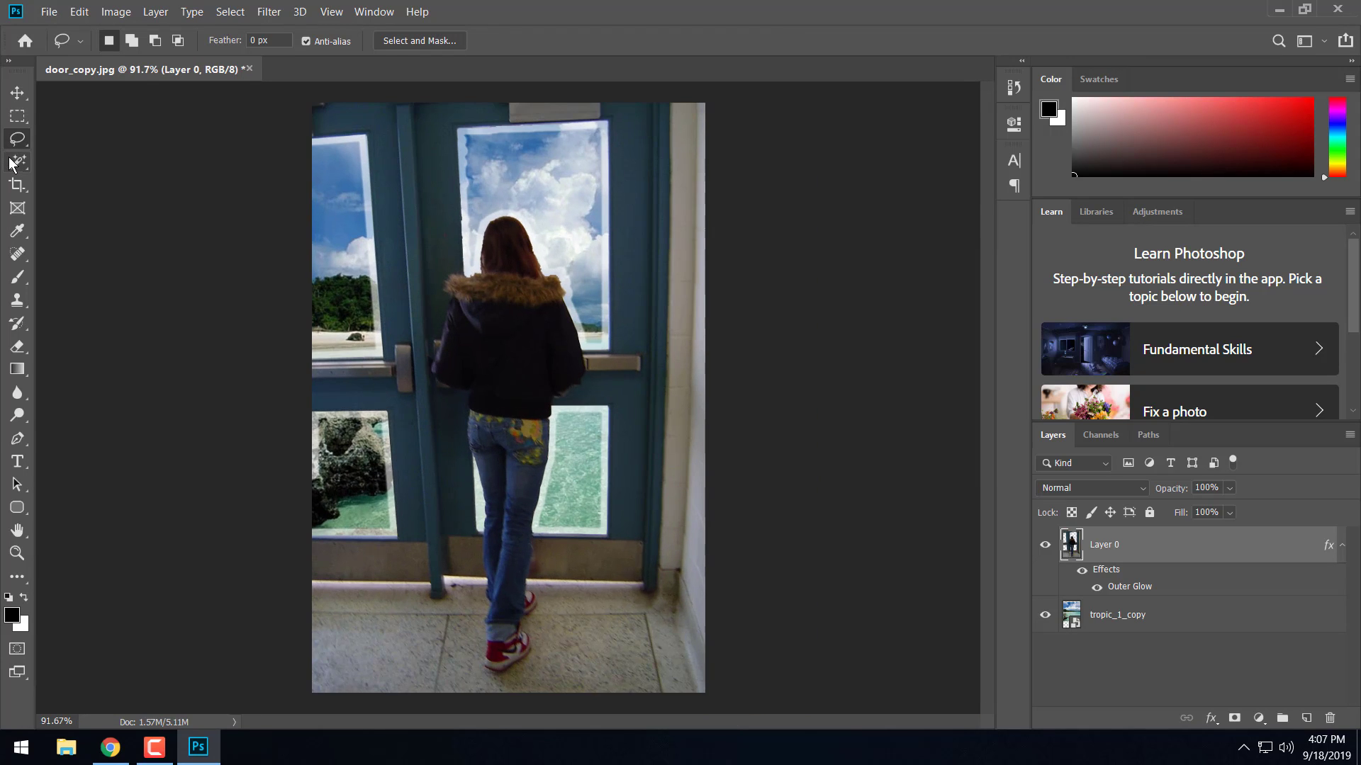
Tighten Layer 0's Outer Glow to 29% opacity, spread 33 and size 6 px.
left_click(17, 93)
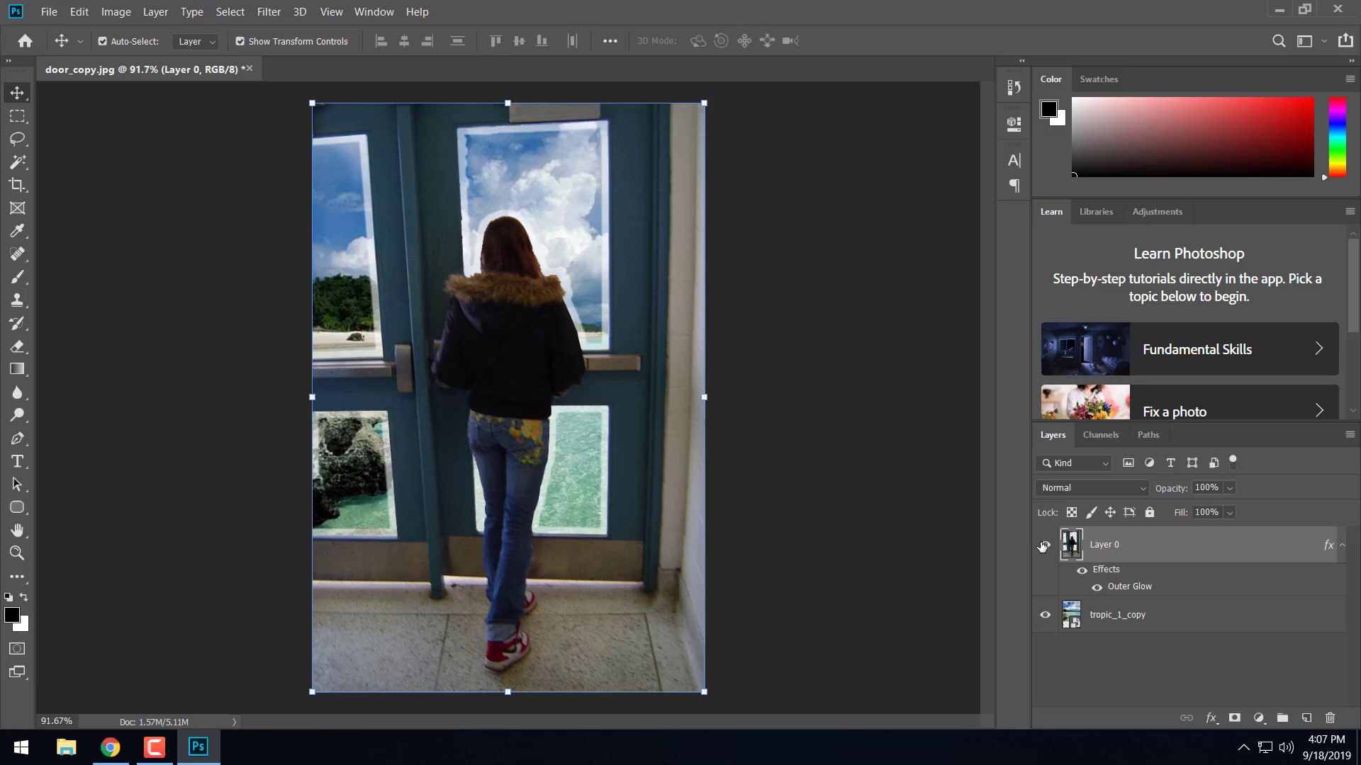
double_click(1203, 554)
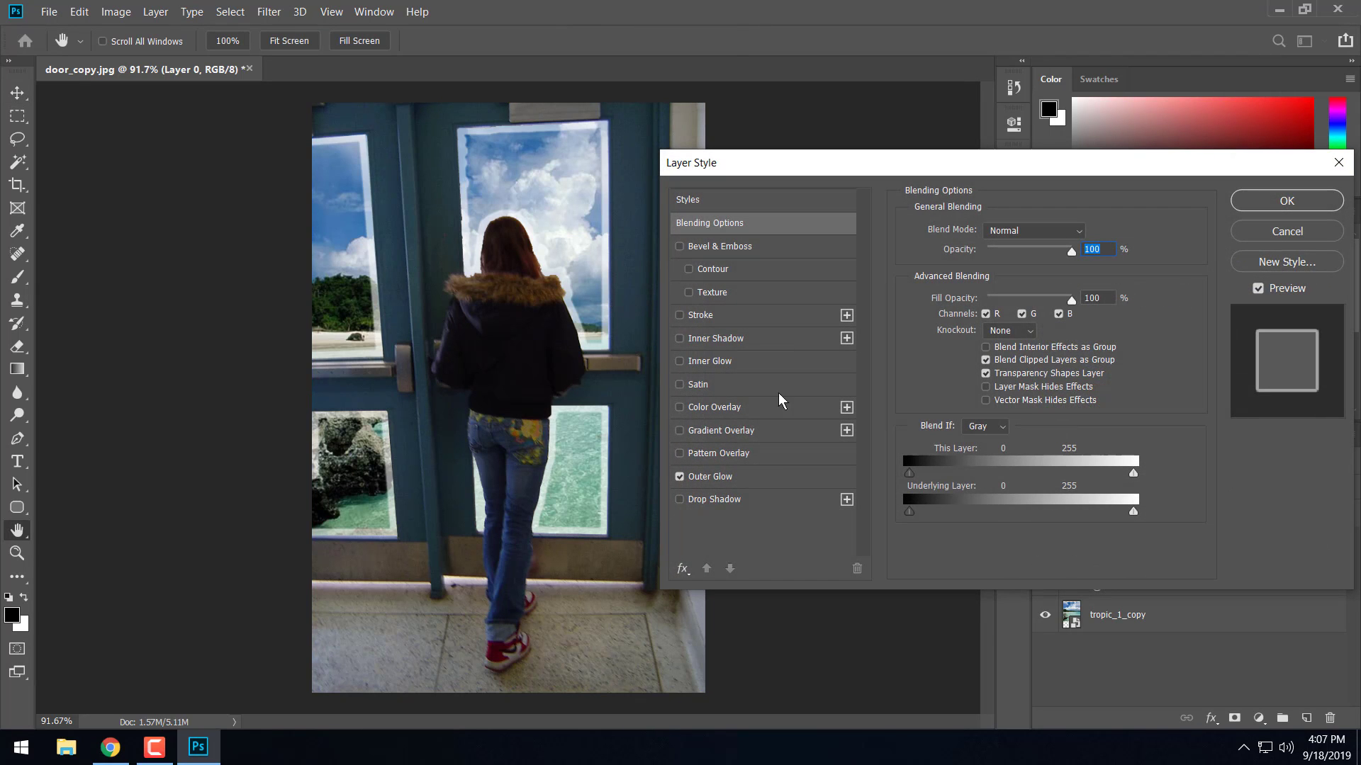
left_click(751, 479)
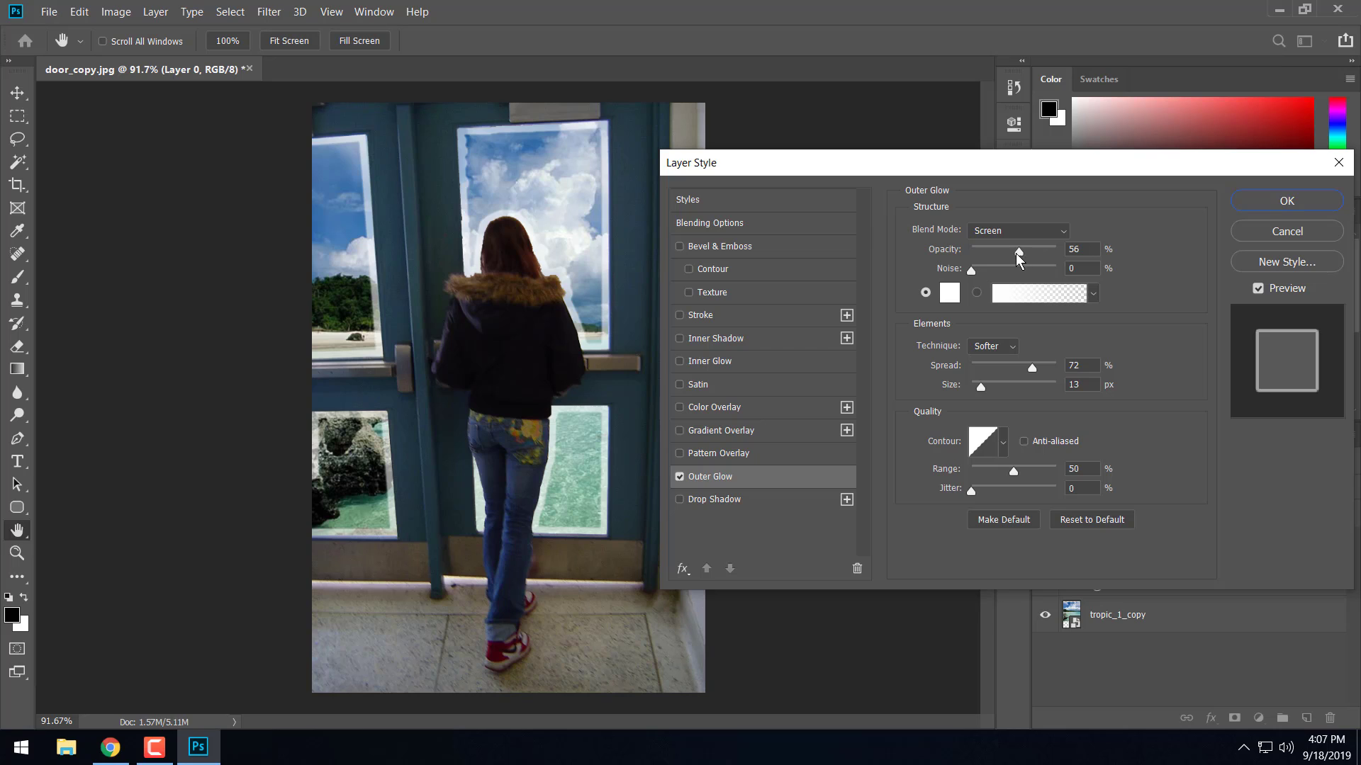
left_click_drag(1039, 367, 975, 388)
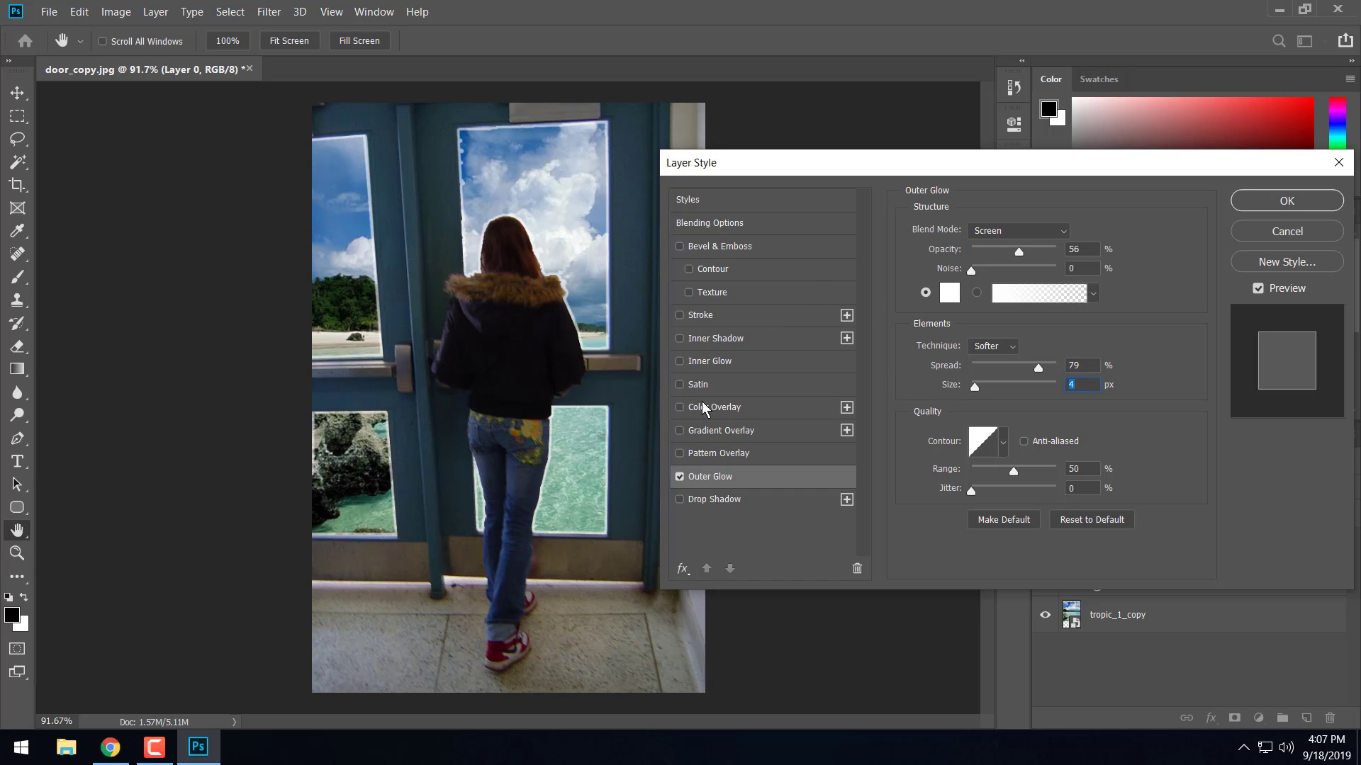
left_click(696, 366)
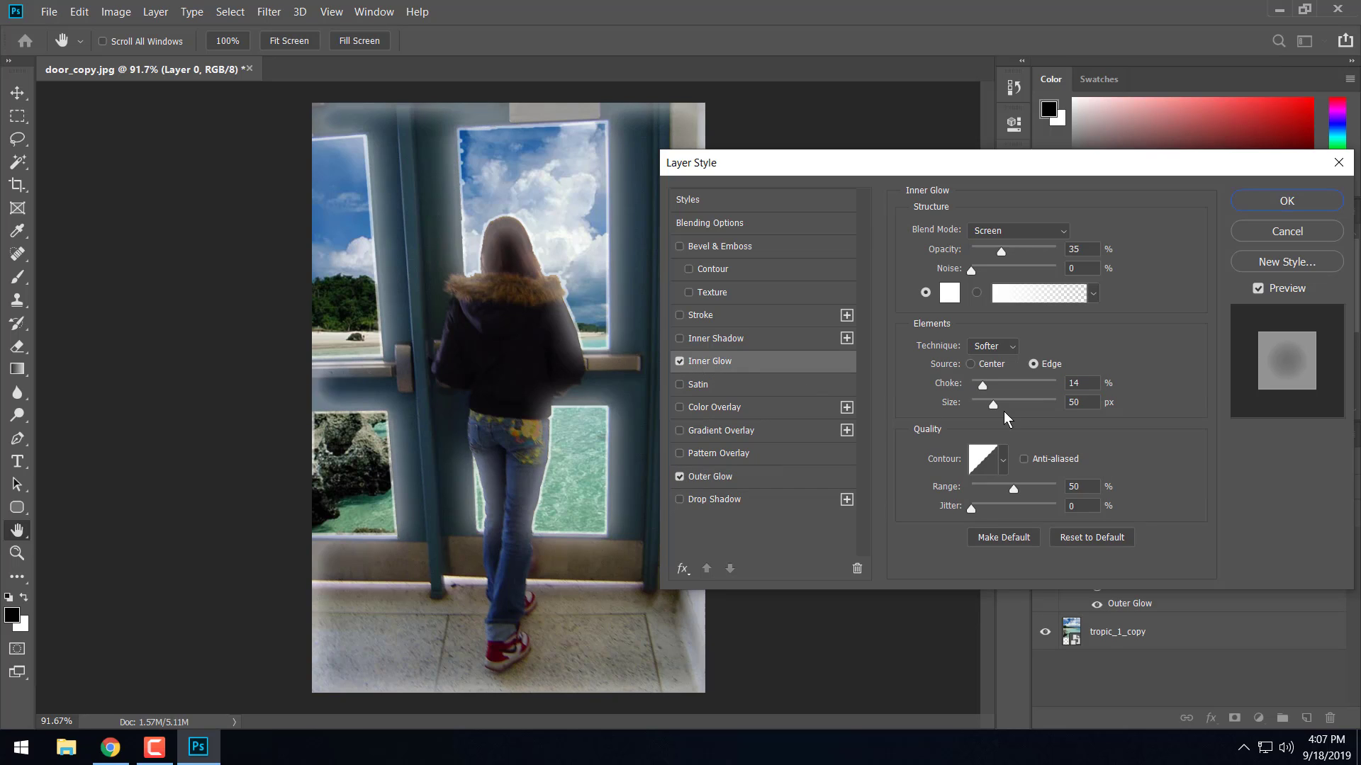
left_click(748, 480)
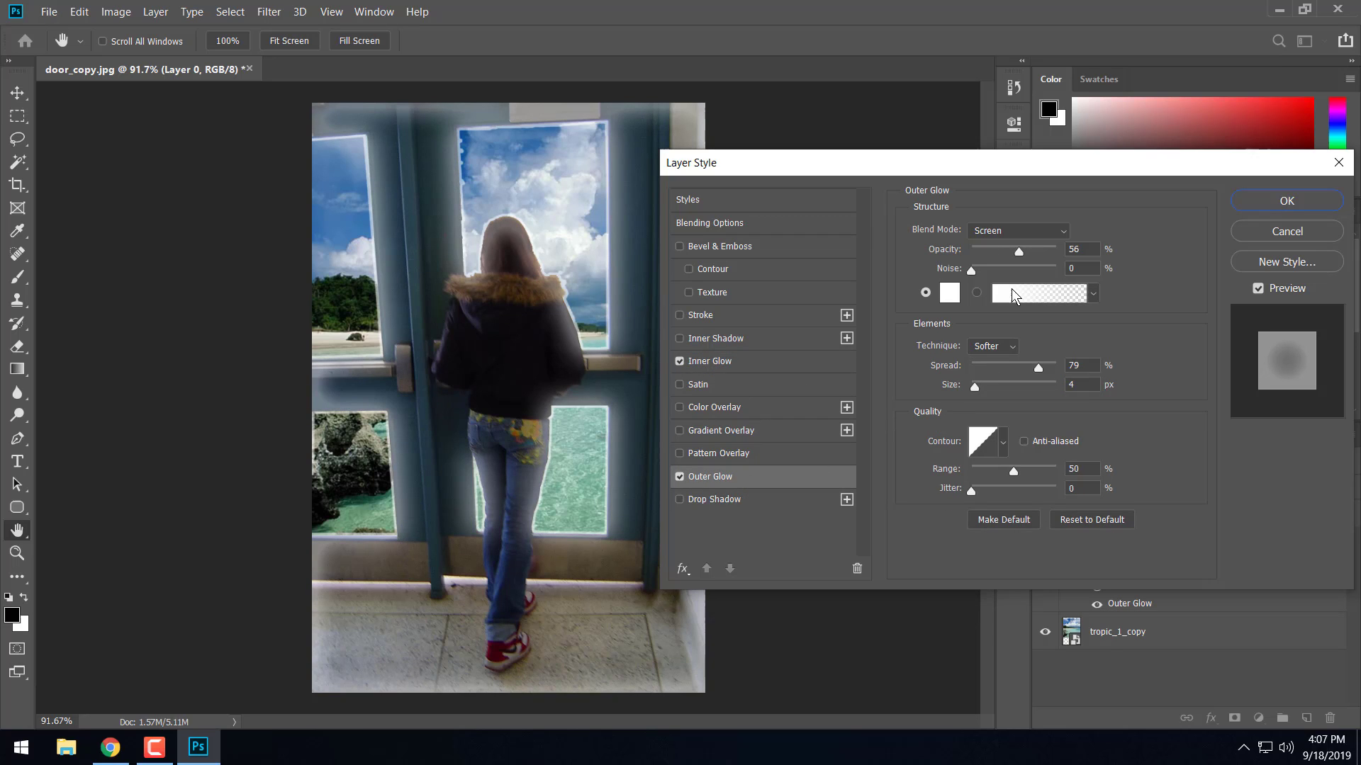
left_click_drag(1017, 251, 993, 258)
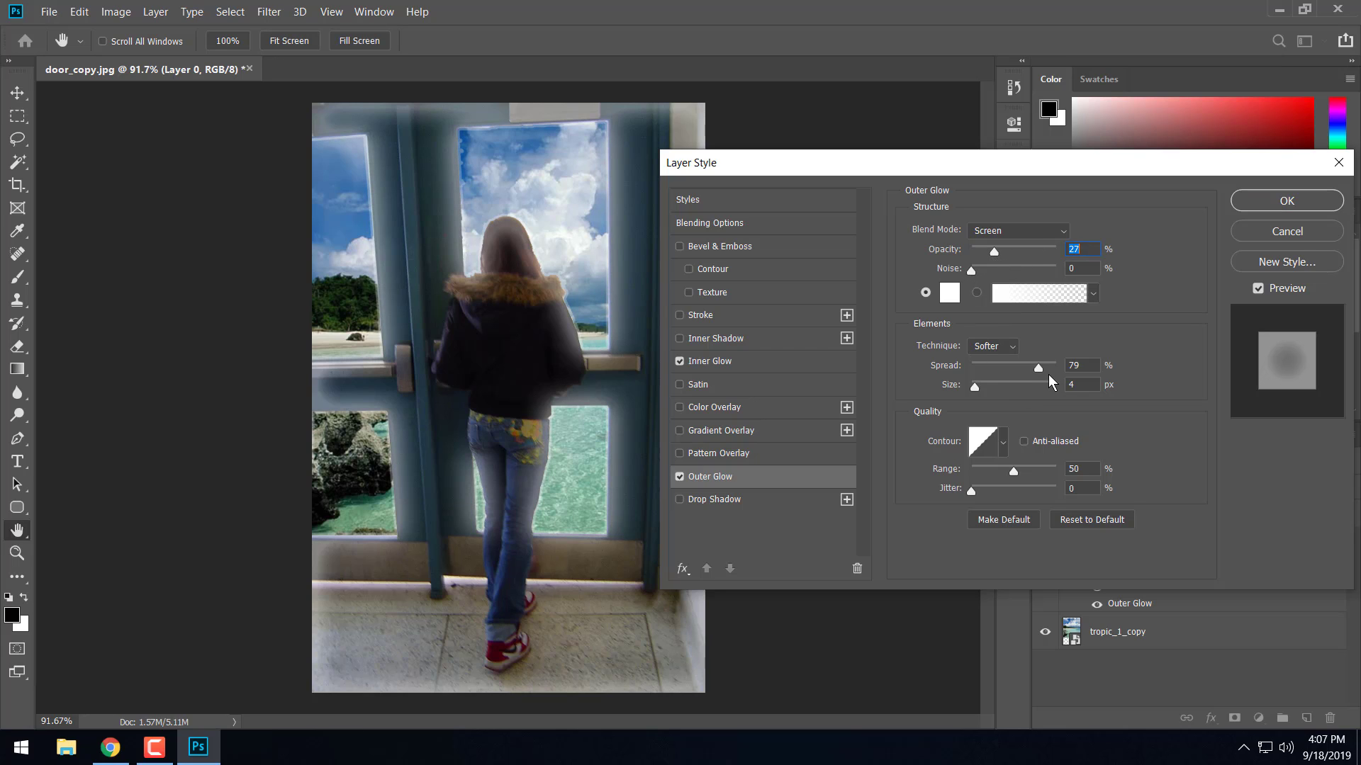
left_click_drag(1035, 371, 1014, 370)
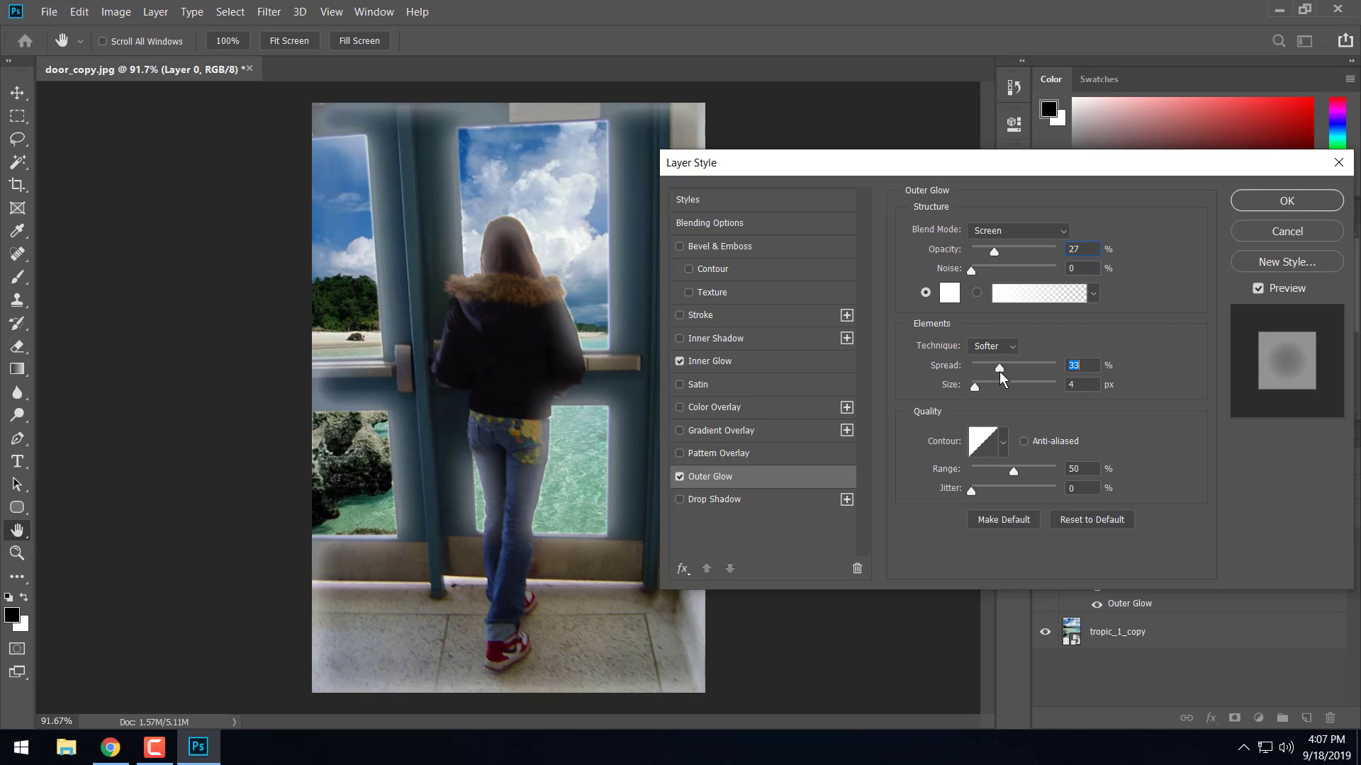
left_click(976, 389)
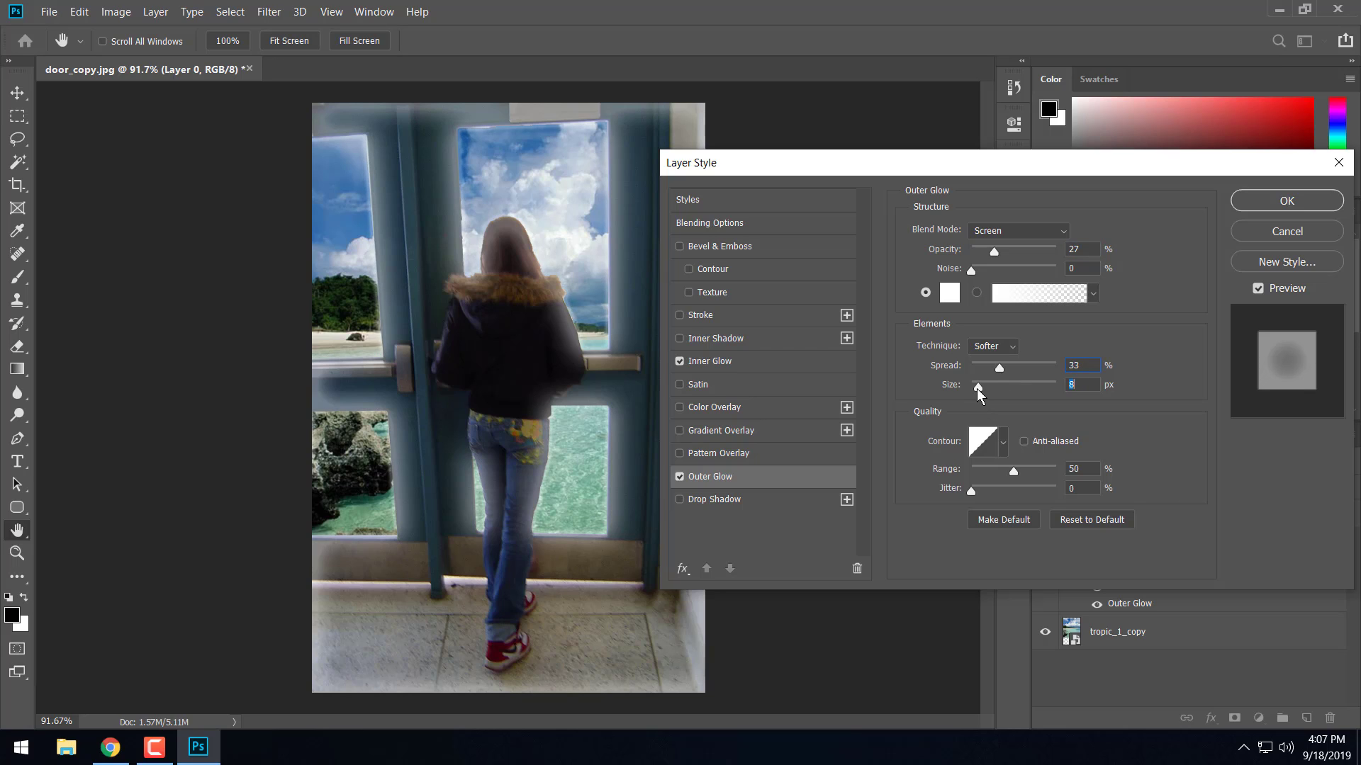
left_click_drag(975, 389, 977, 387)
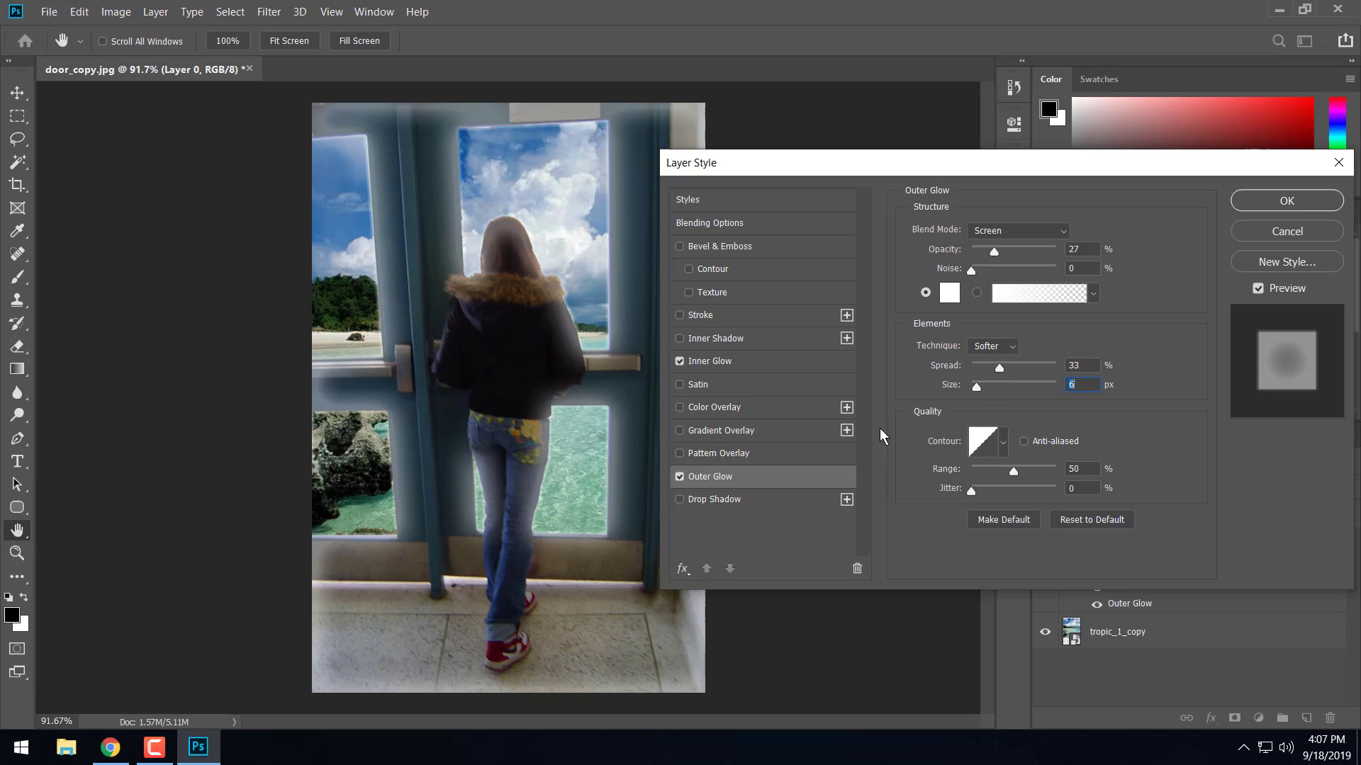
Set the Inner Glow to choke 20 and size 29 px, and apply the styles.
left_click(729, 360)
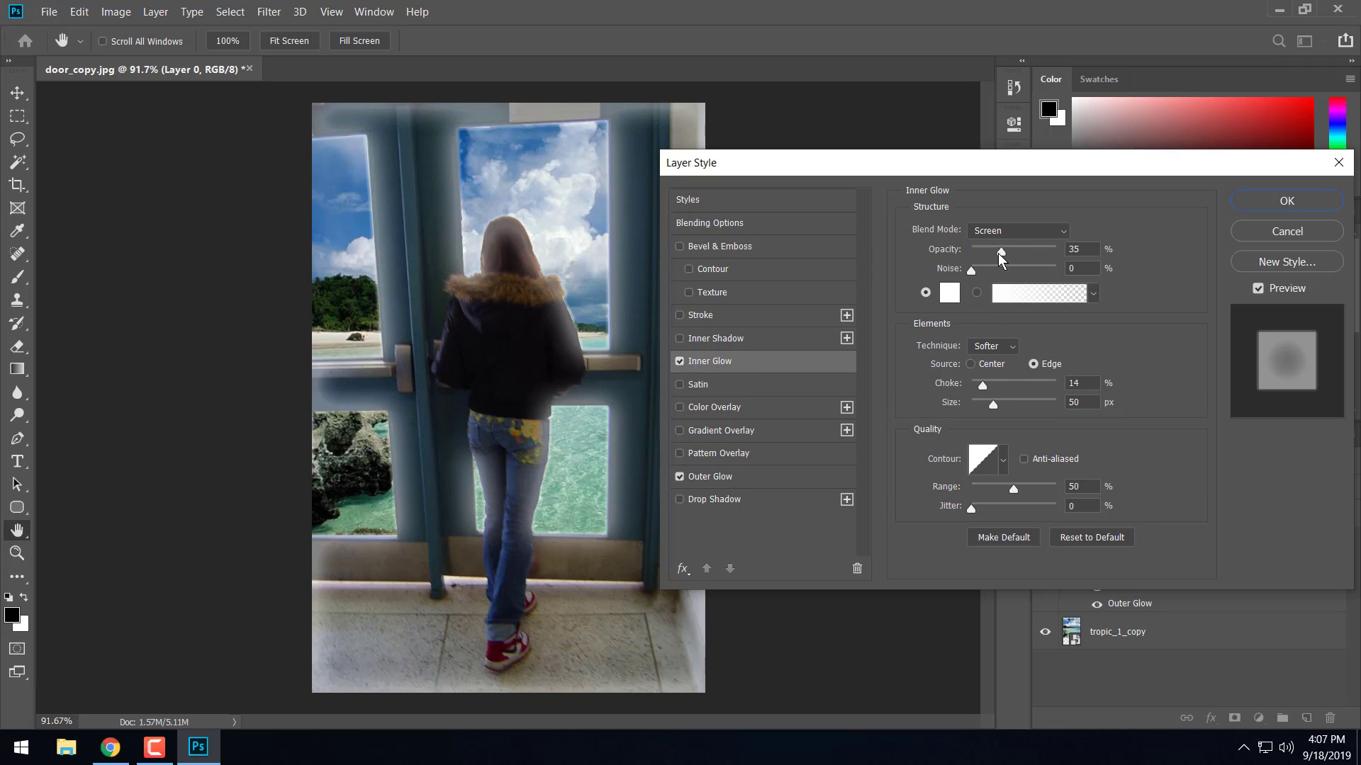
left_click(1000, 254)
left_click(971, 272)
mouse_move(984, 385)
left_mouse_down()
mouse_move(998, 385)
mouse_move(982, 385)
mouse_move(985, 404)
left_mouse_up()
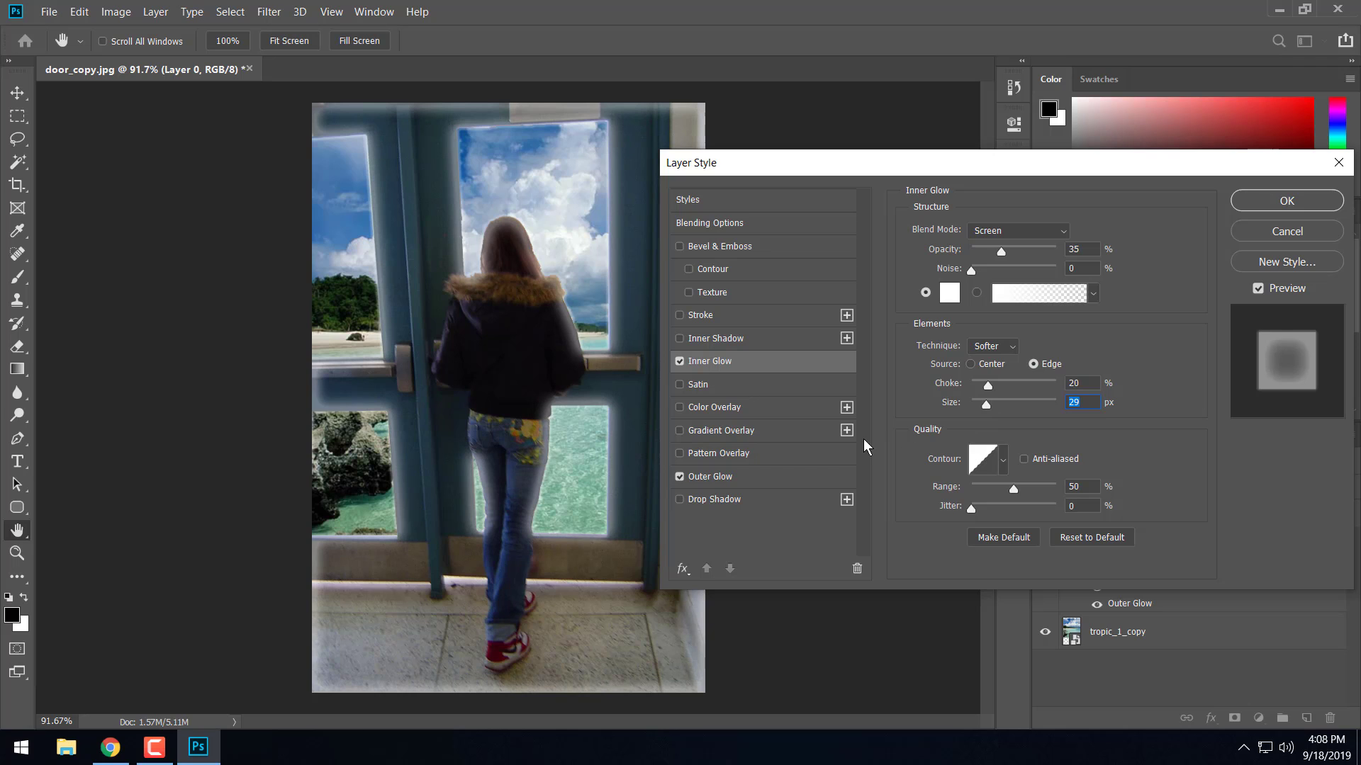
left_click(1271, 201)
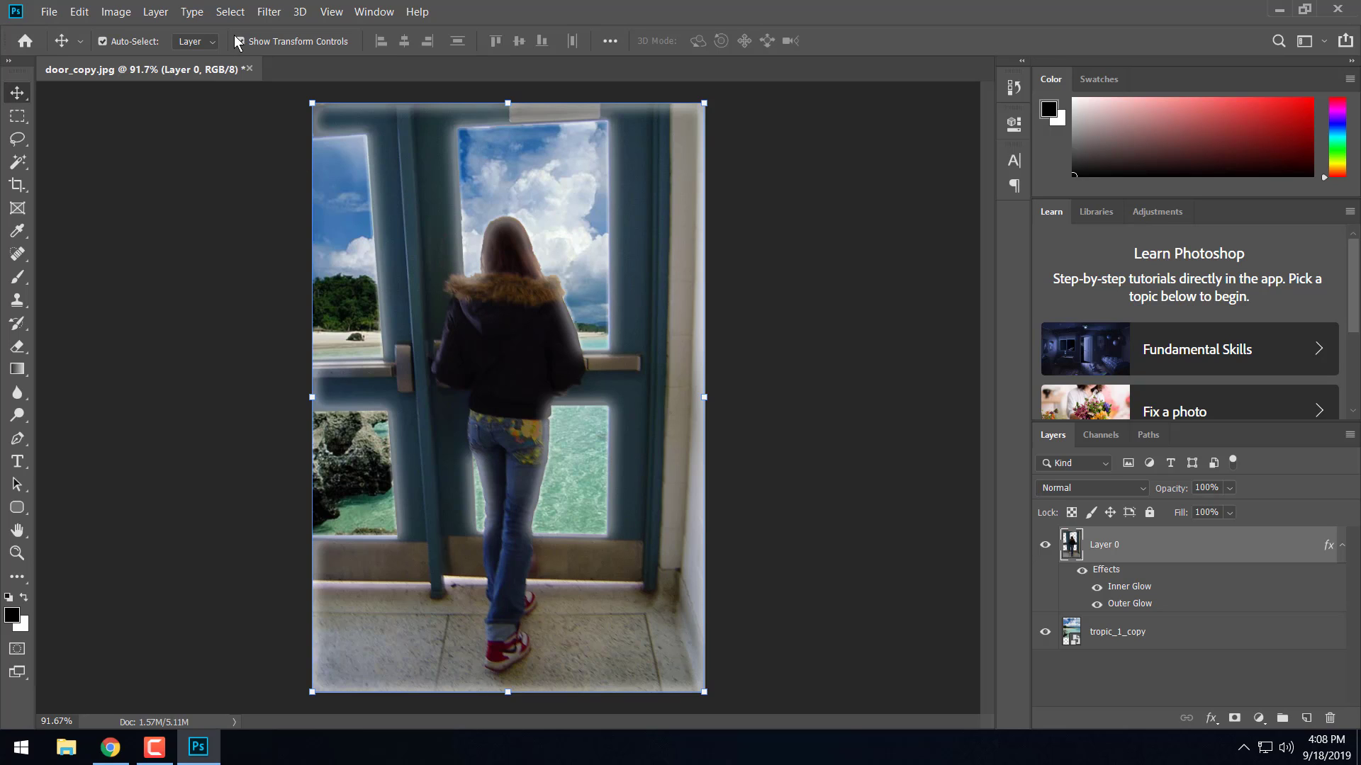
Apply an Exposure adjustment of about +0.61 to the door layer.
left_click(150, 12)
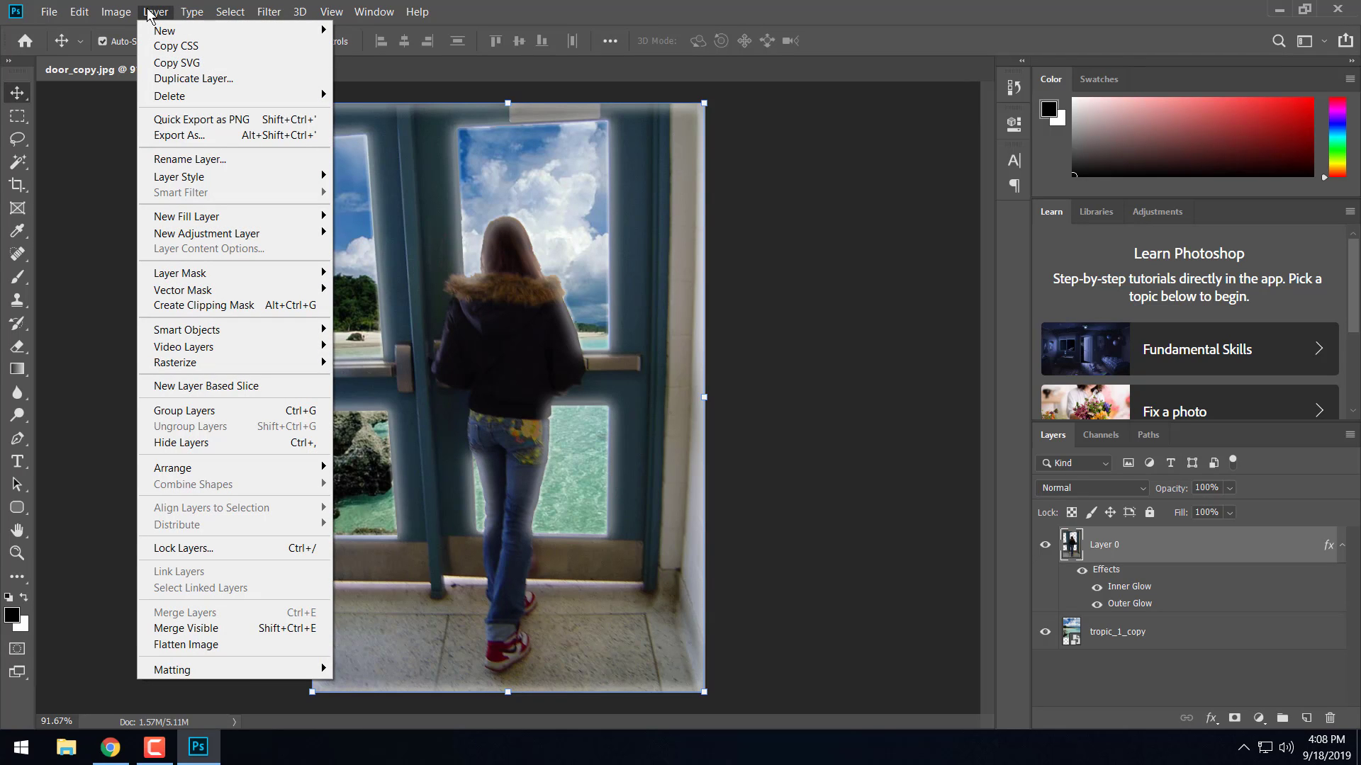
mouse_move(125, 13)
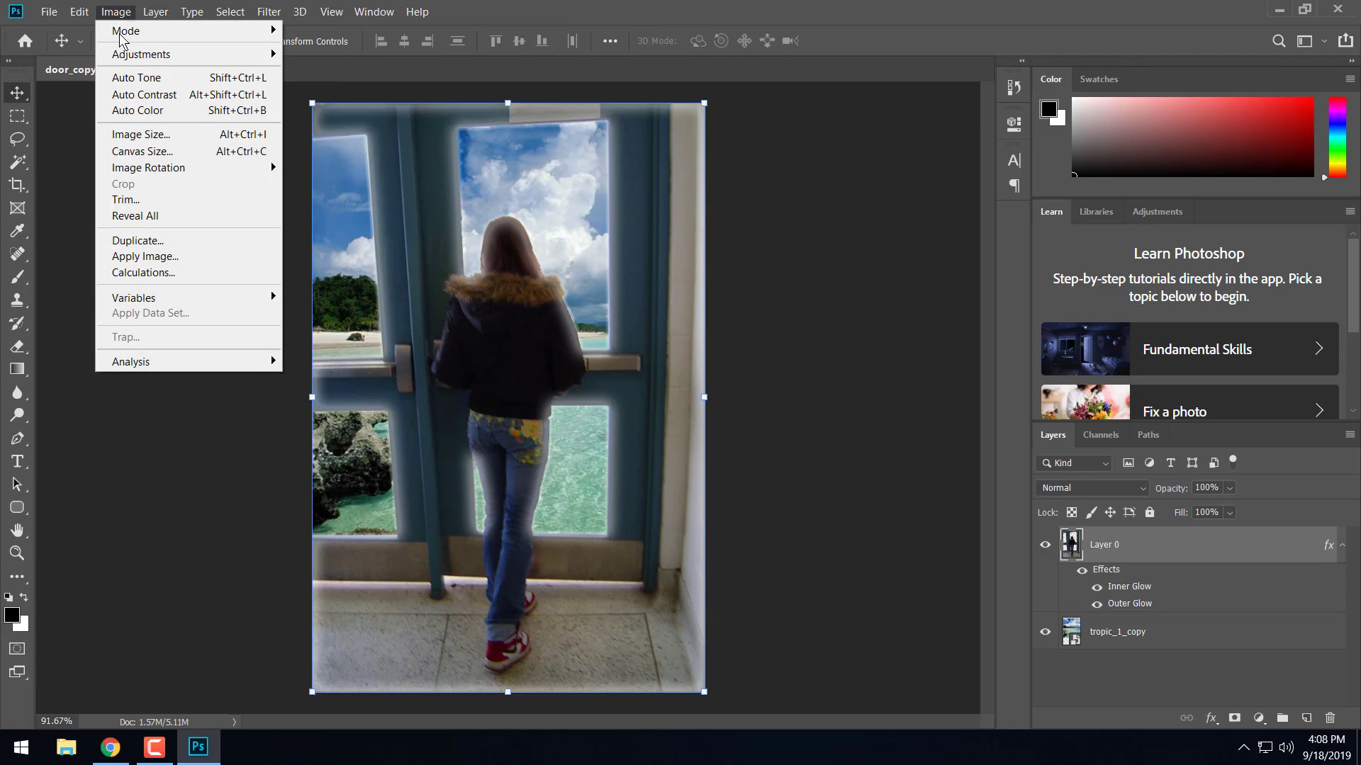
mouse_move(123, 60)
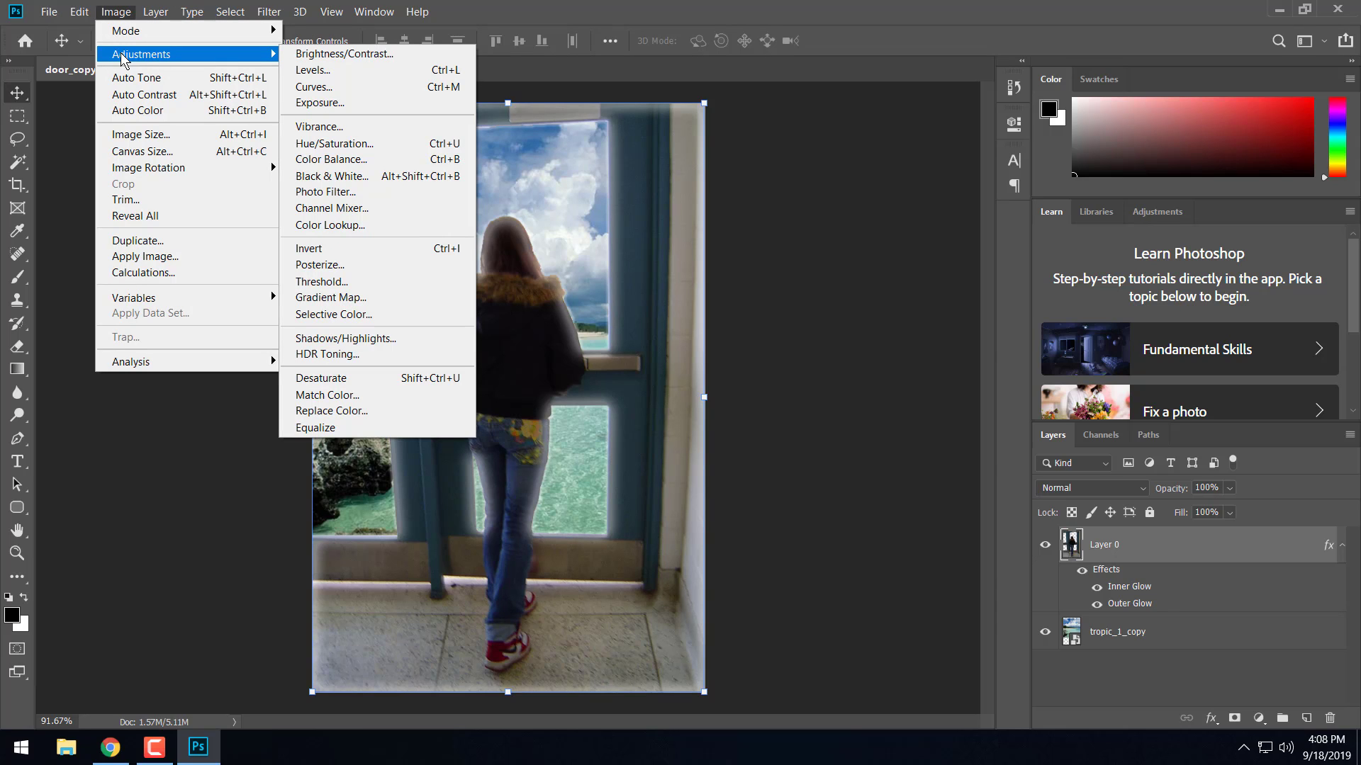
left_click(322, 104)
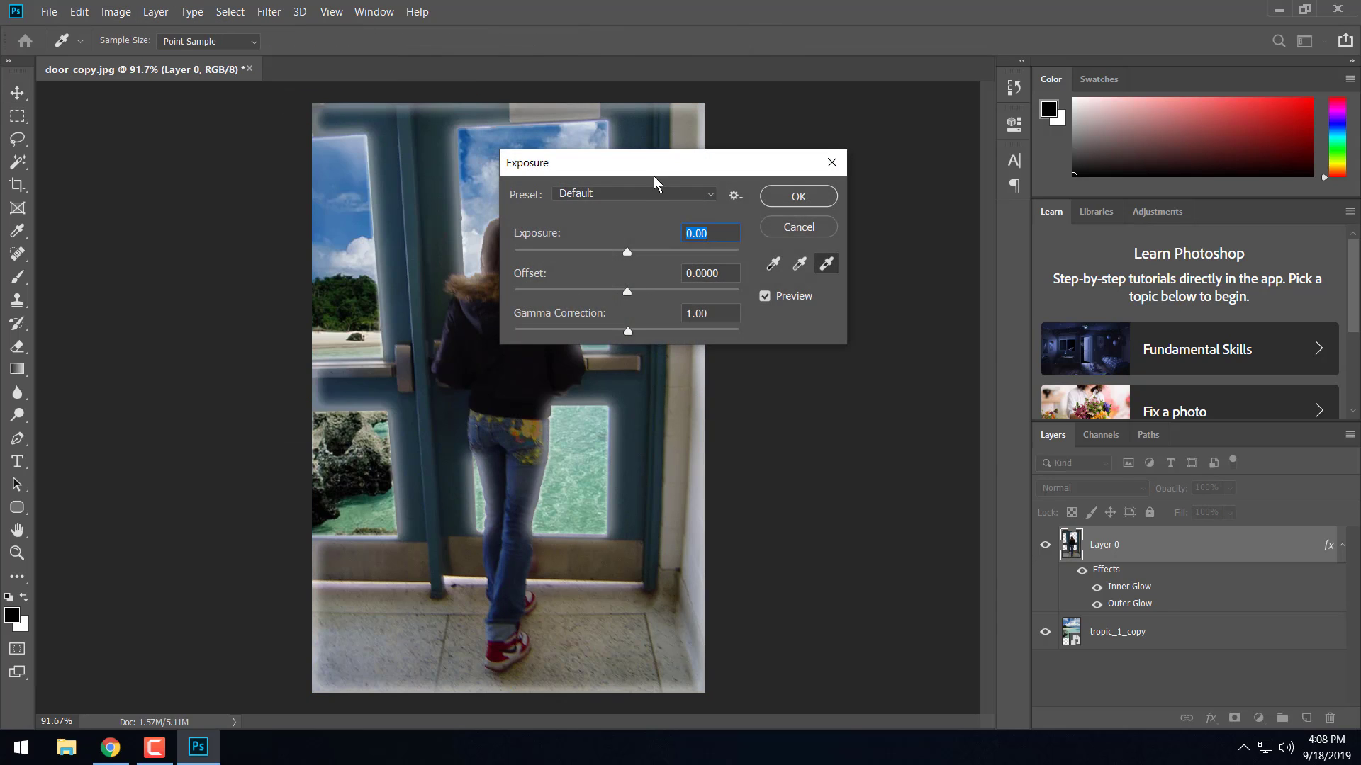
left_click_drag(653, 176, 922, 182)
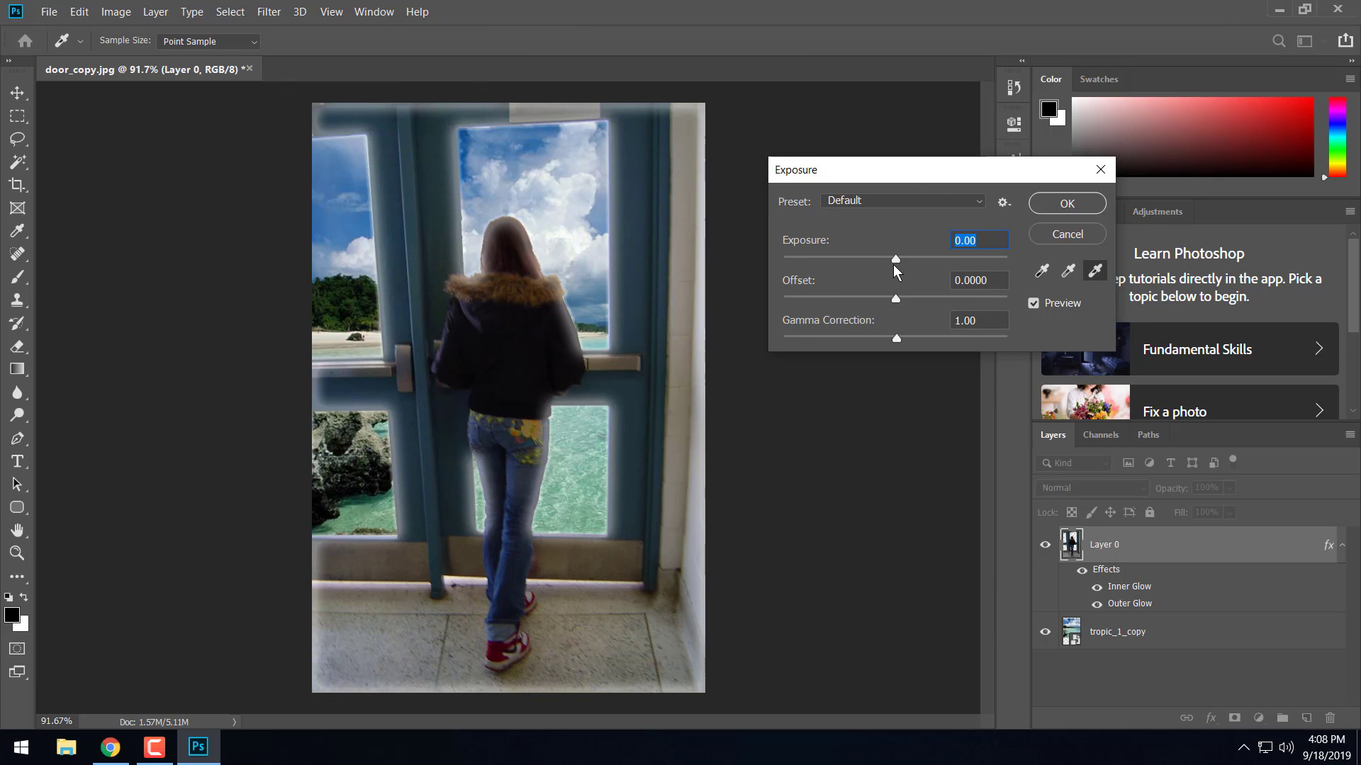
left_click_drag(896, 260, 905, 261)
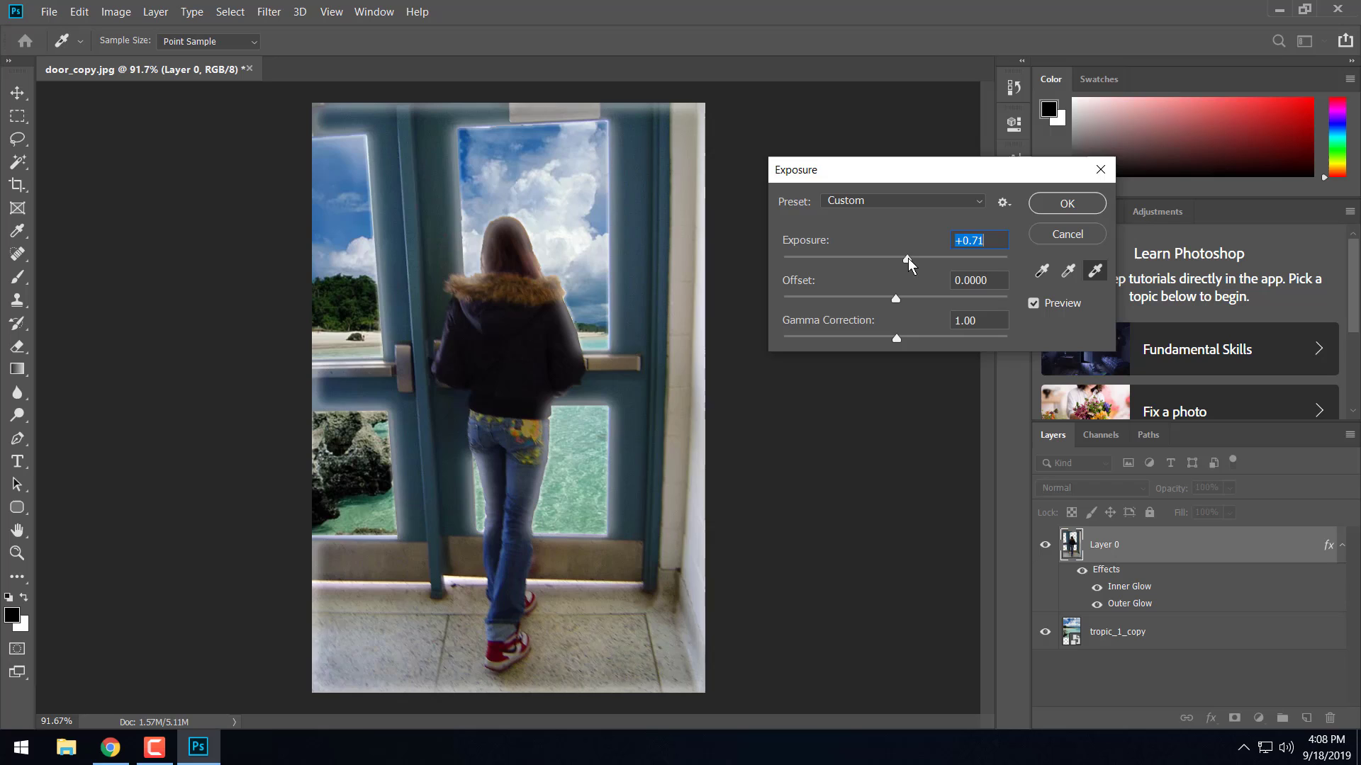
left_click_drag(909, 262, 908, 264)
left_click(1067, 205)
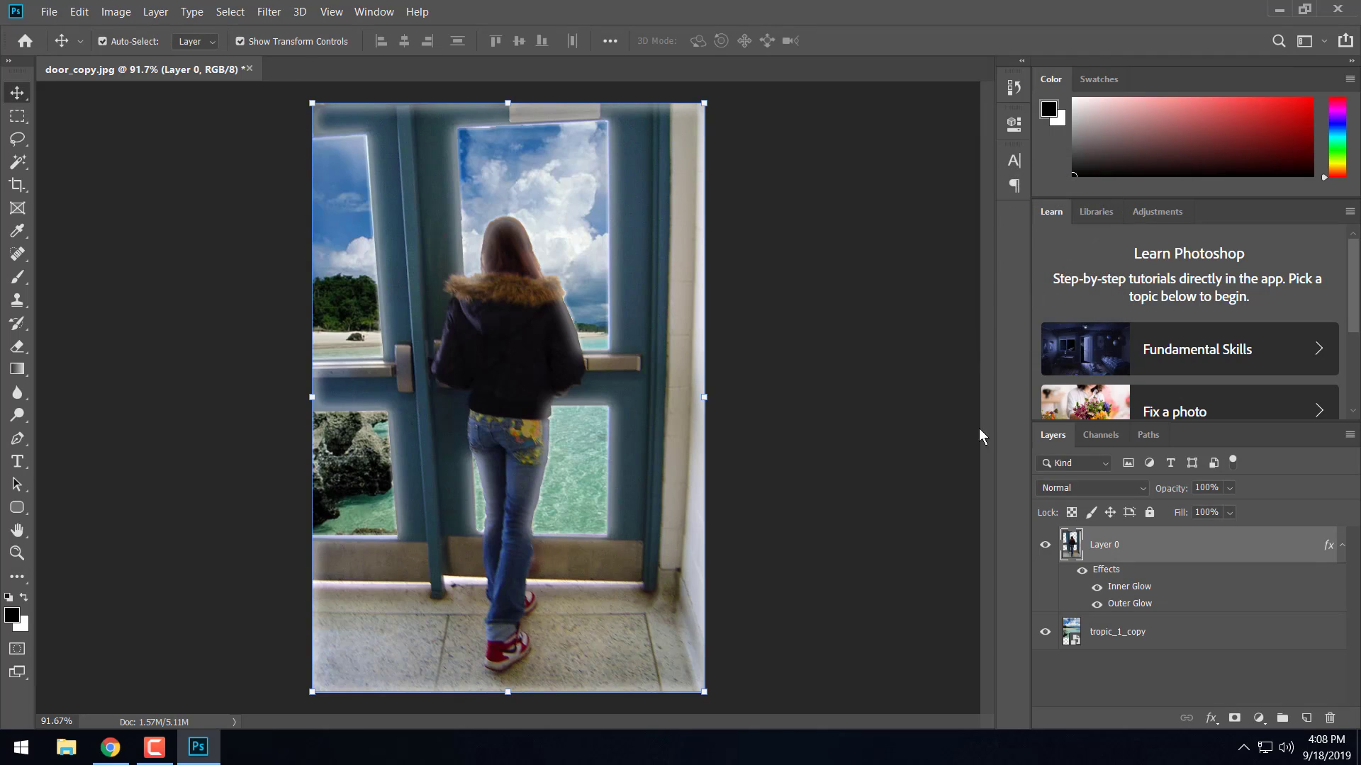
Deselect Layer 0 by clicking empty space in the Layers panel.
left_click(1095, 655)
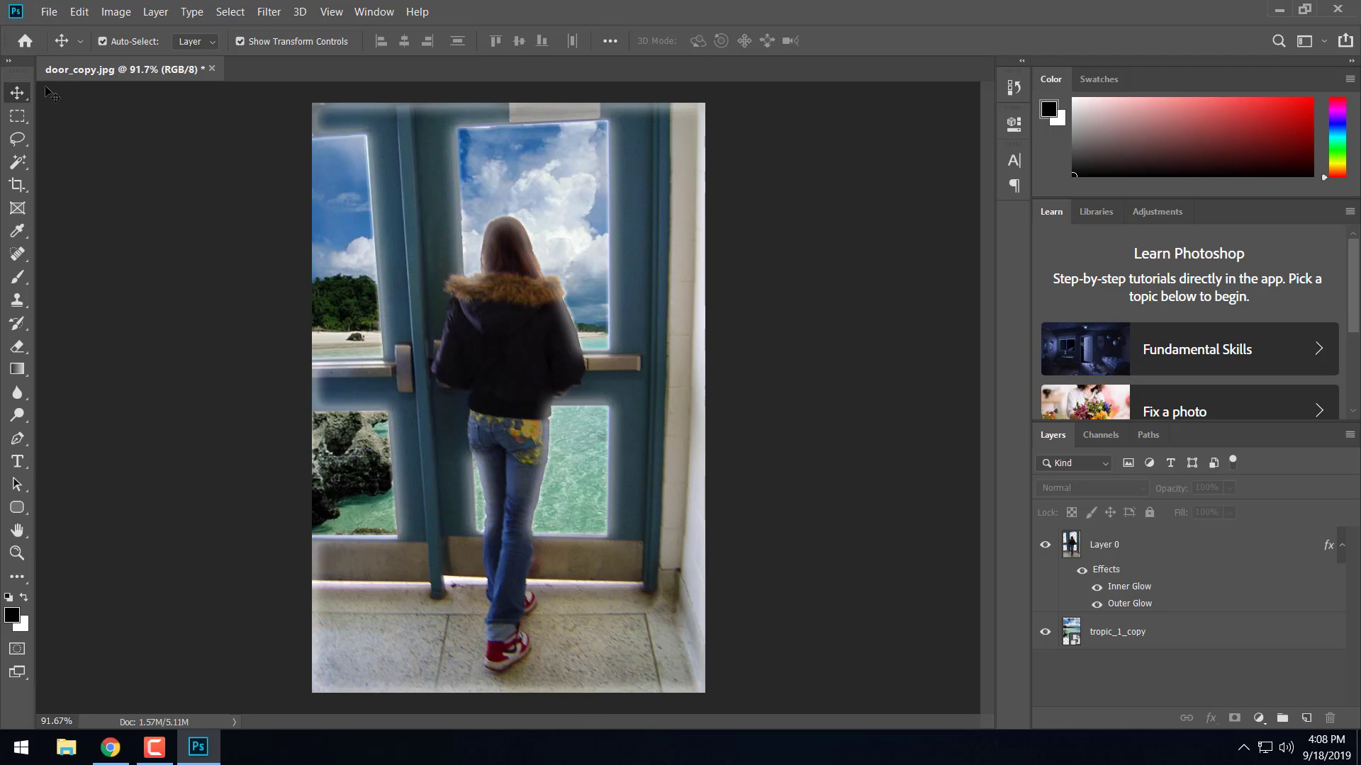
Save As a quality-10 JPEG in Lasso Demo, named 'Lasso' plus the student's name and period.
left_click(49, 13)
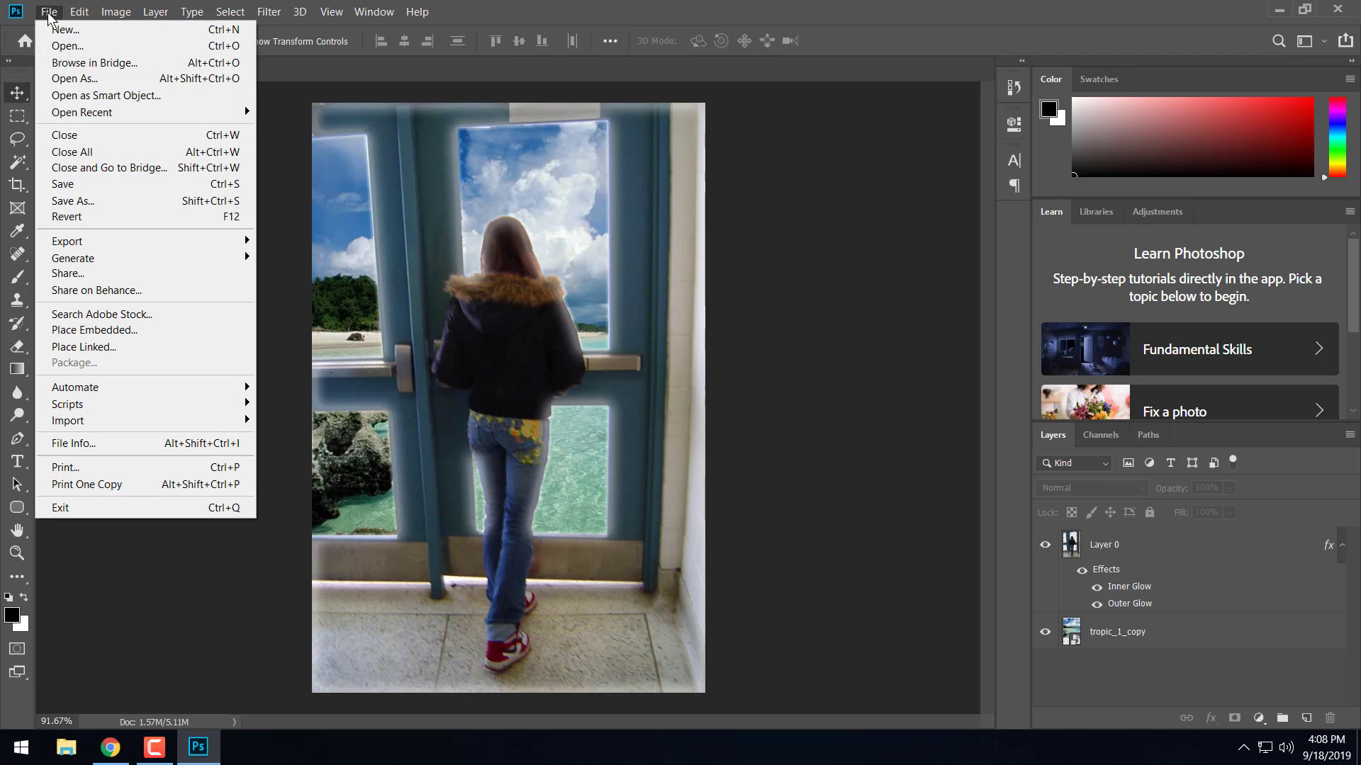
left_click(88, 200)
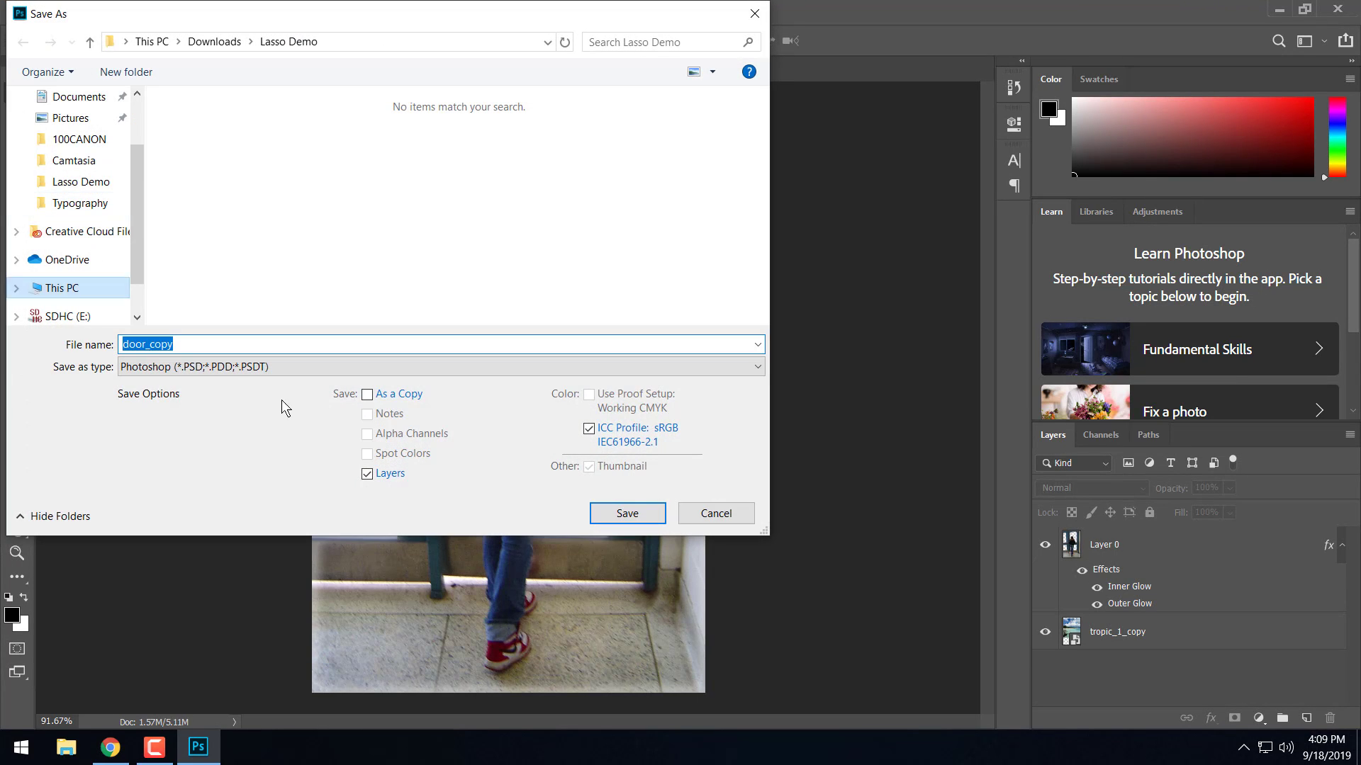
left_click(110, 748)
left_click(197, 748)
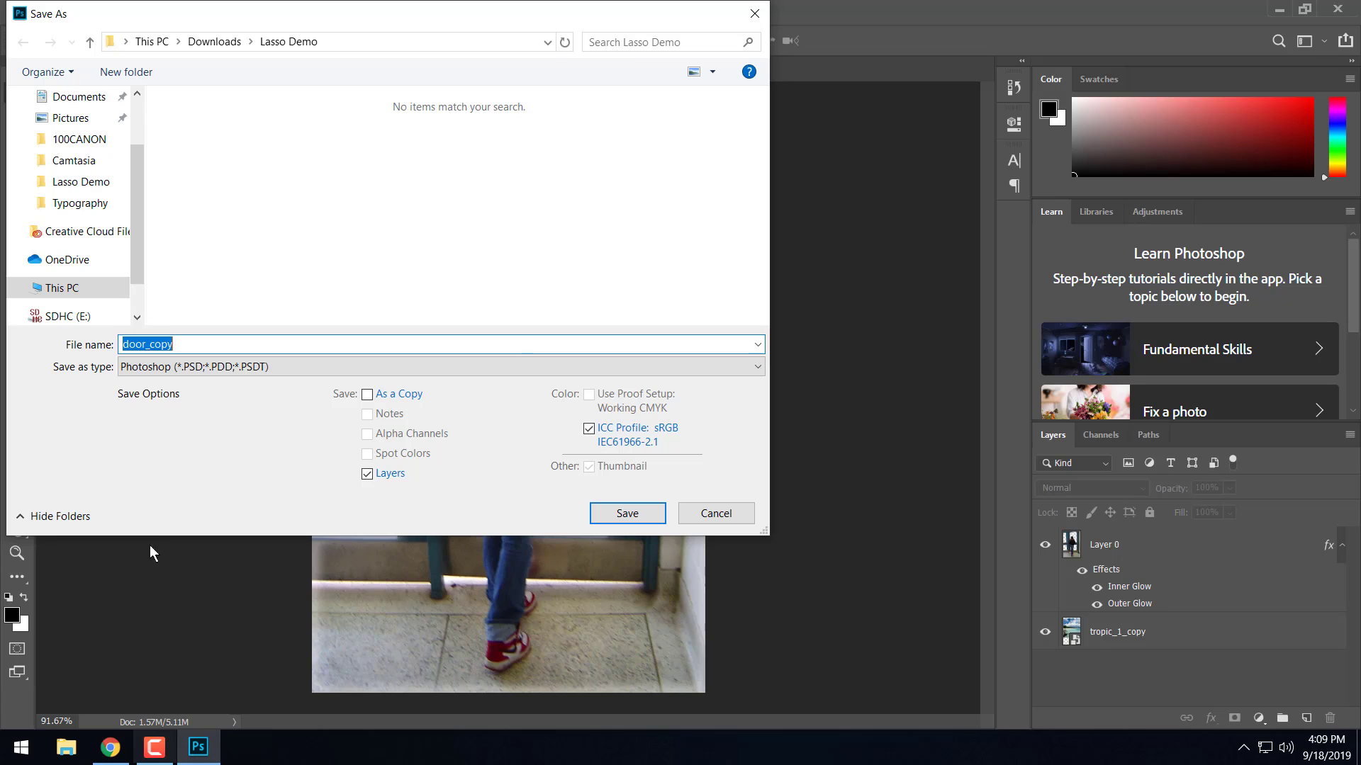
type("Lasso ")
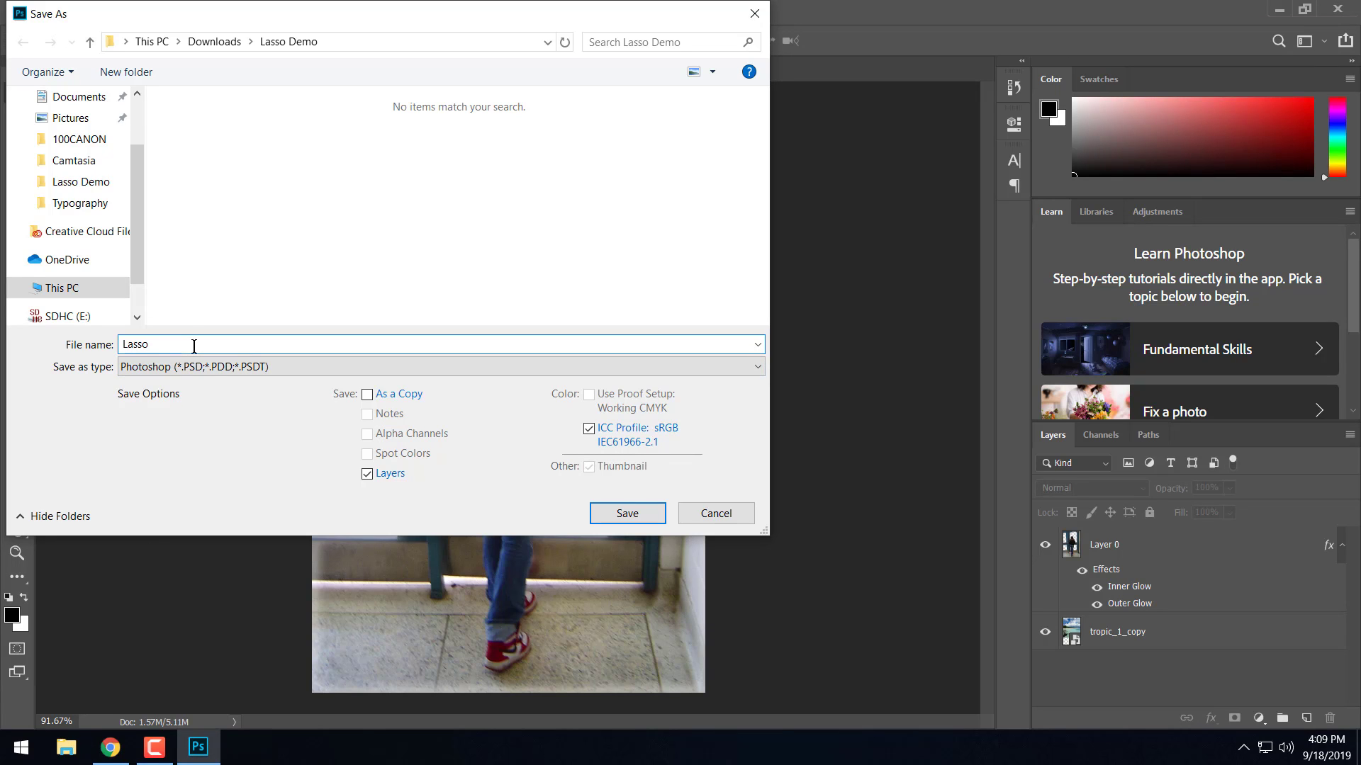
type("Reafsnyder period 2")
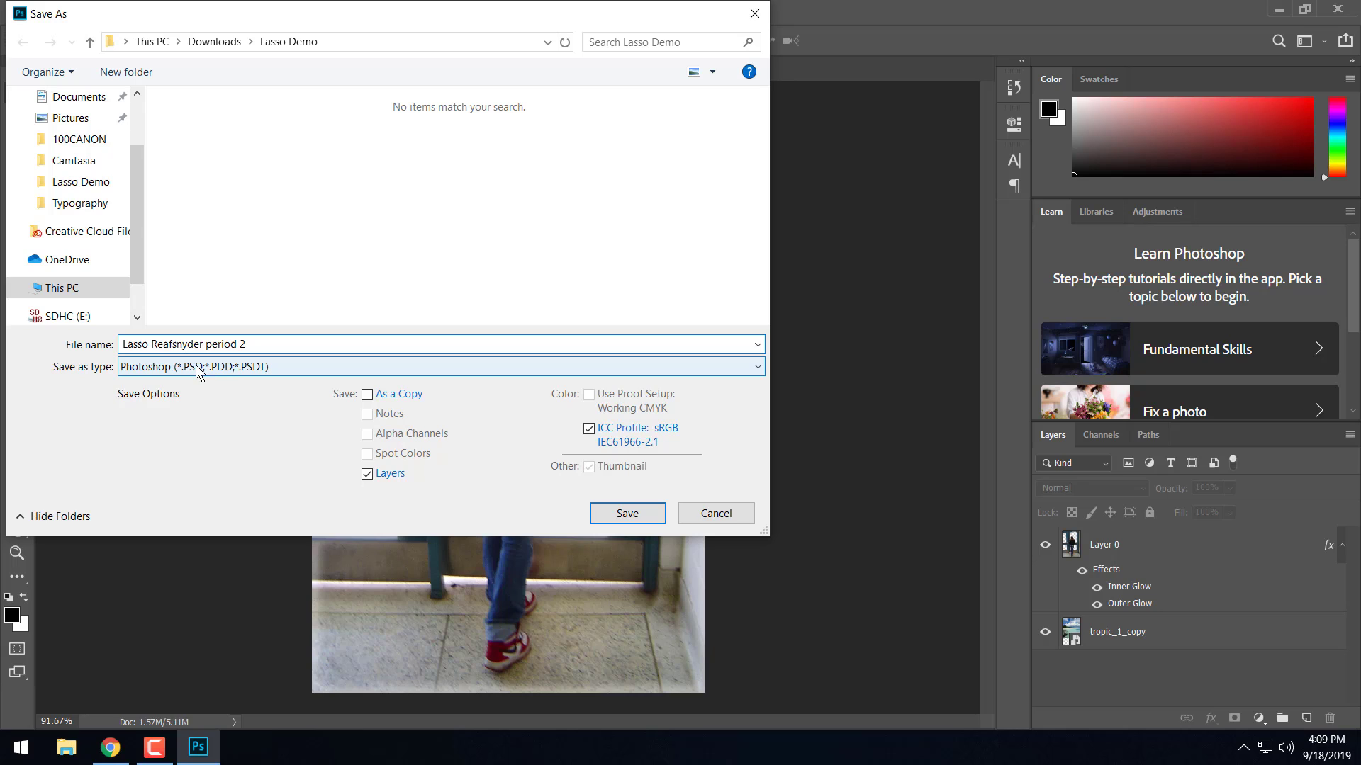
left_click(247, 370)
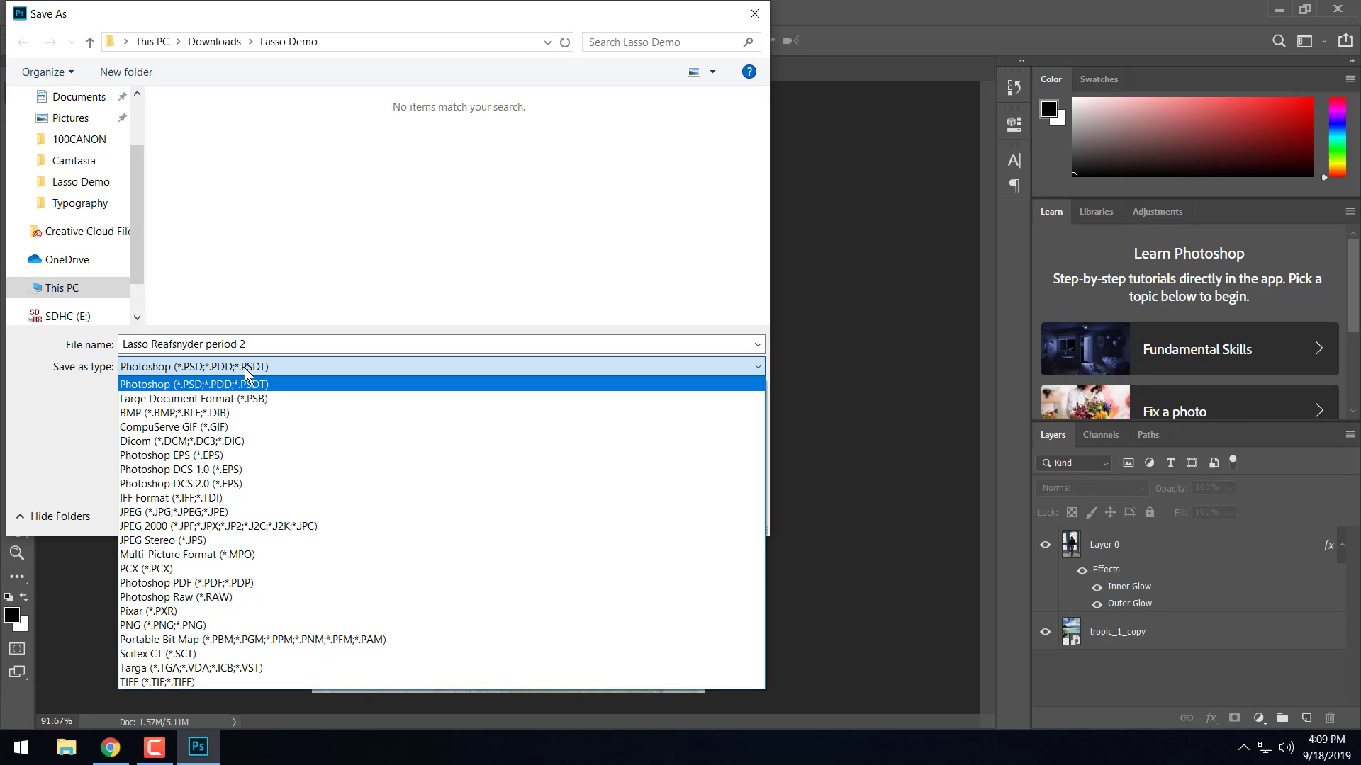
left_click(236, 512)
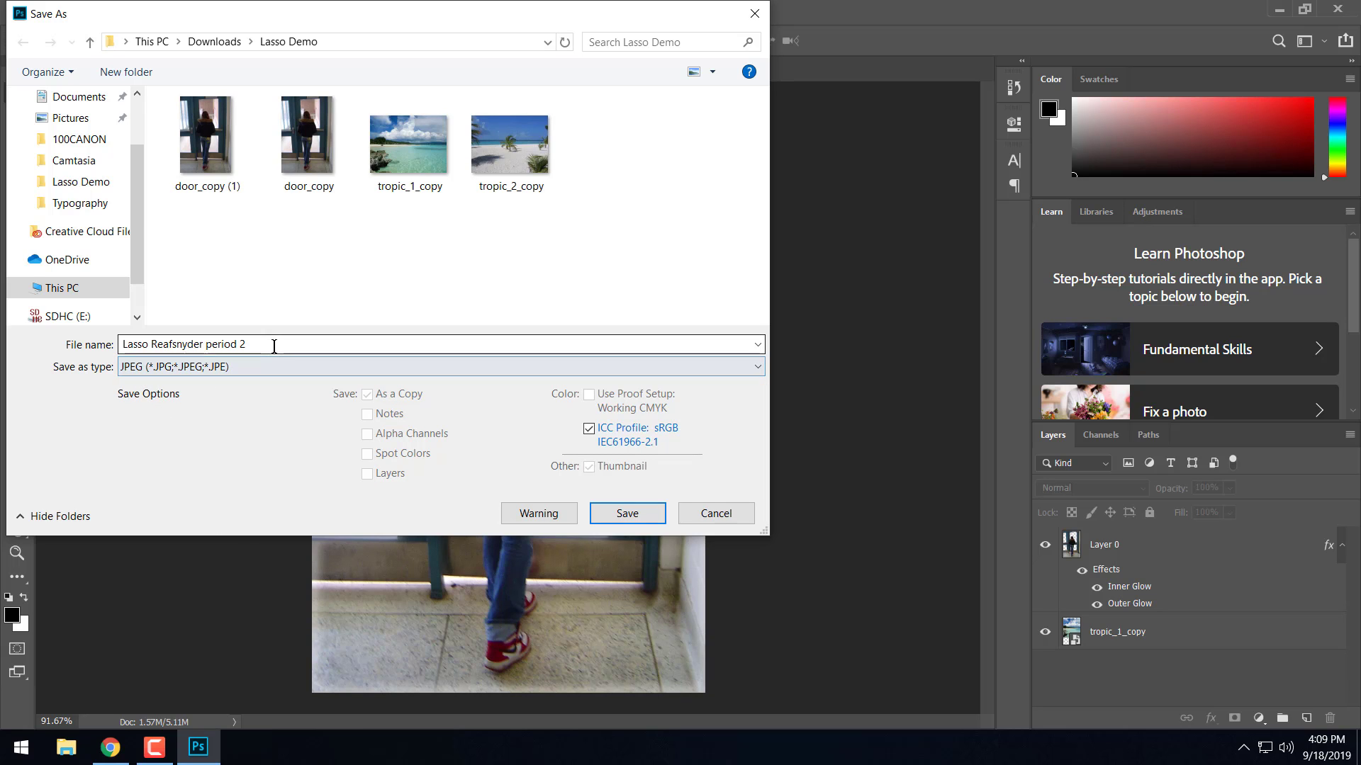
left_click(627, 514)
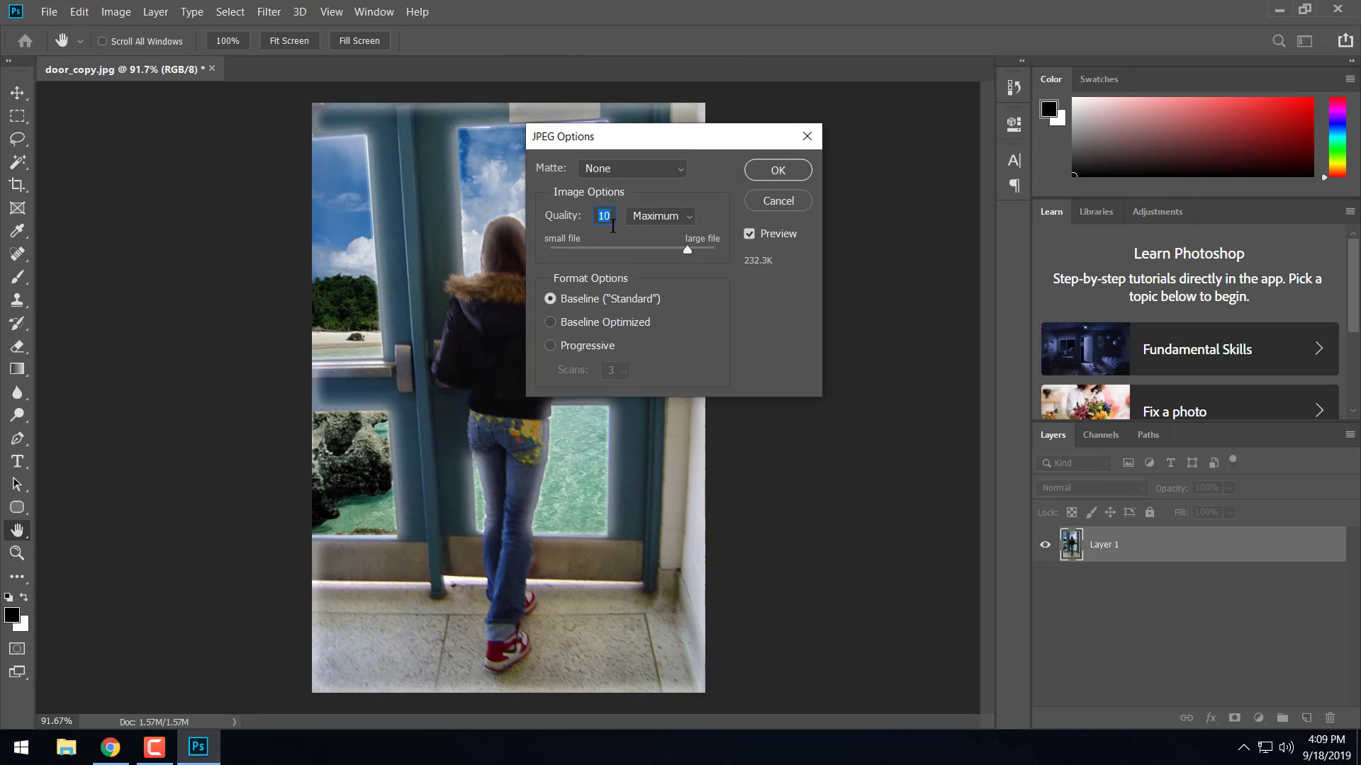
left_click(778, 170)
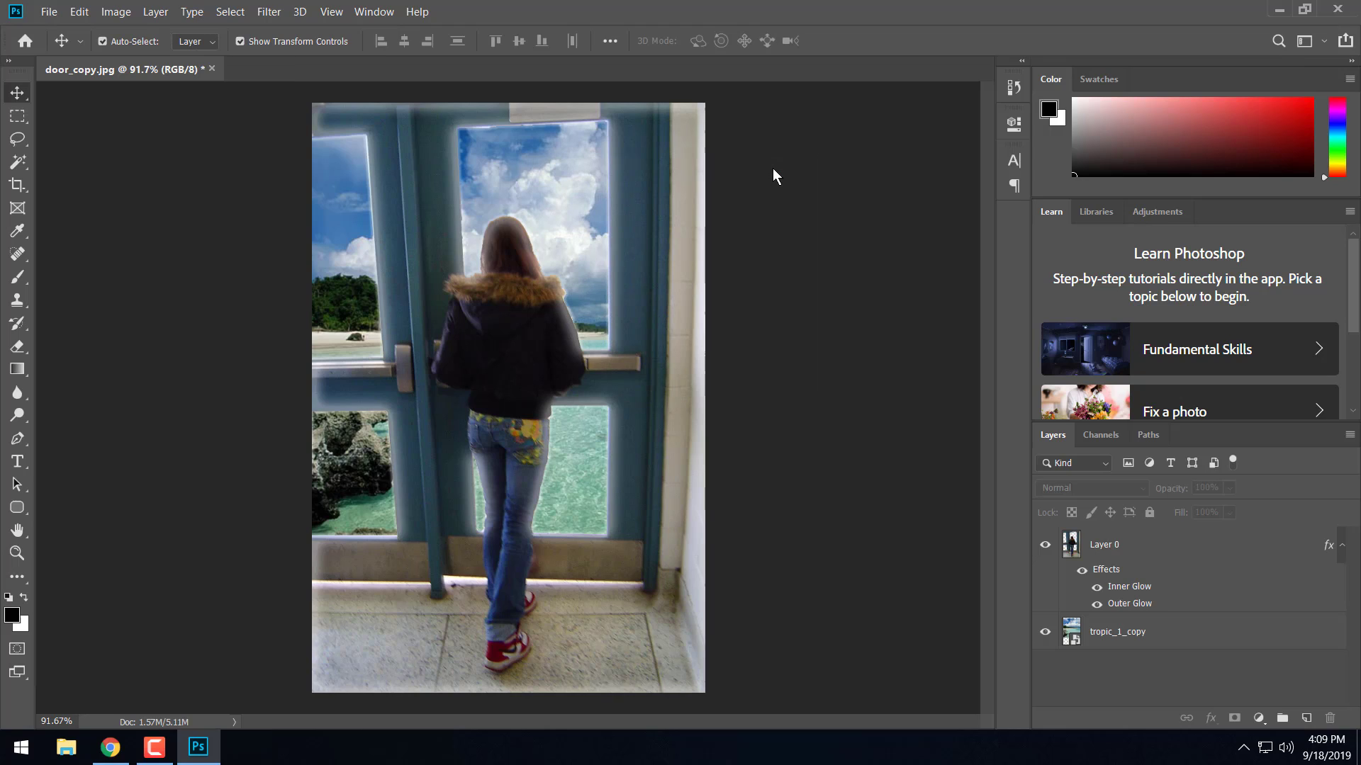